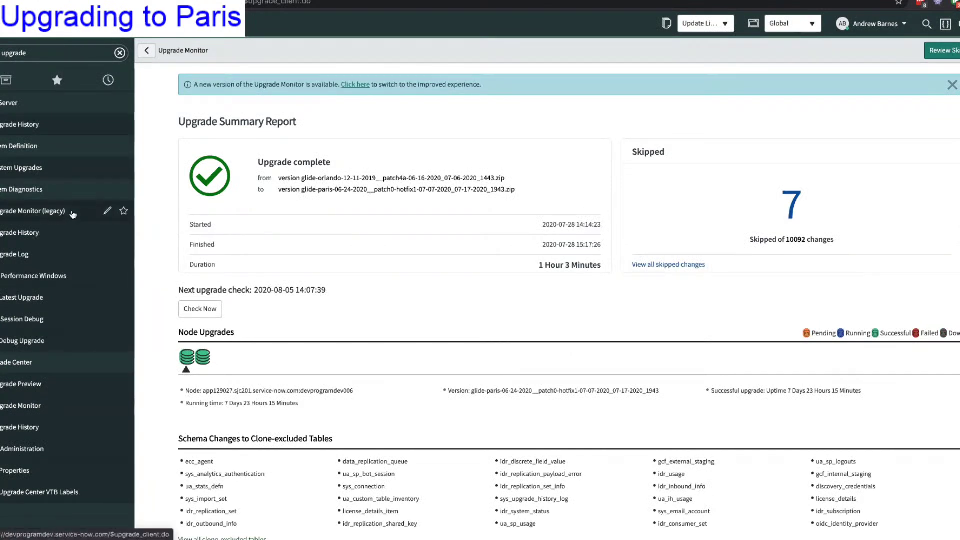
- Switch to the improved Upgrade Monitor and check the versions the instance was upgraded from and to
{"action": "left_click", "coordinate": [360, 87]}
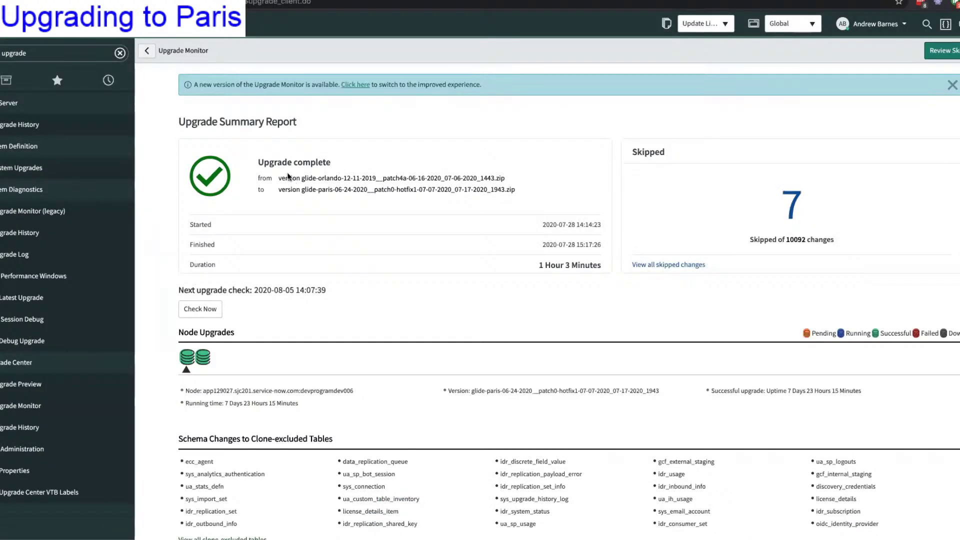
{"action": "left_click_drag", "start_coordinate": [288, 176], "coordinate": [507, 177]}
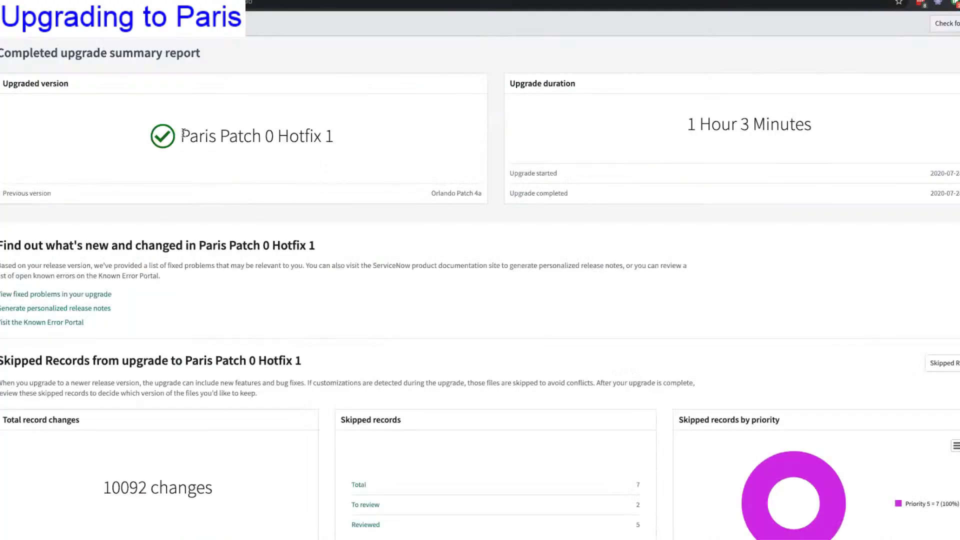
{"action": "left_click_drag", "start_coordinate": [181, 136], "coordinate": [333, 136]}
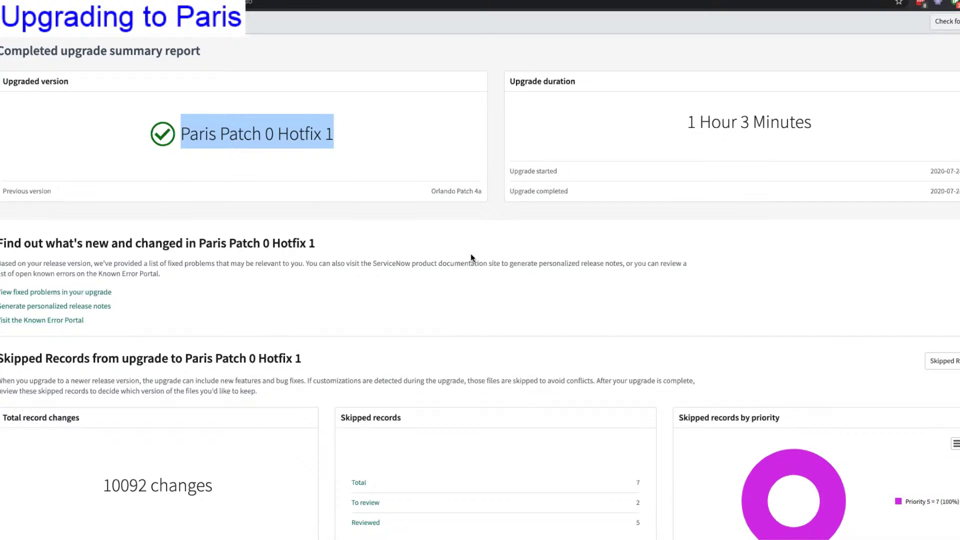
- Examine the skipped record charts, Automated Test Framework results, node upgrades and schema changes in the completed upgrade summary report
{"action": "scroll", "coordinate": [470, 254], "scroll_direction": "down", "scroll_amount": 1}
{"action": "scroll", "coordinate": [471, 257], "scroll_direction": "down", "scroll_amount": 8}
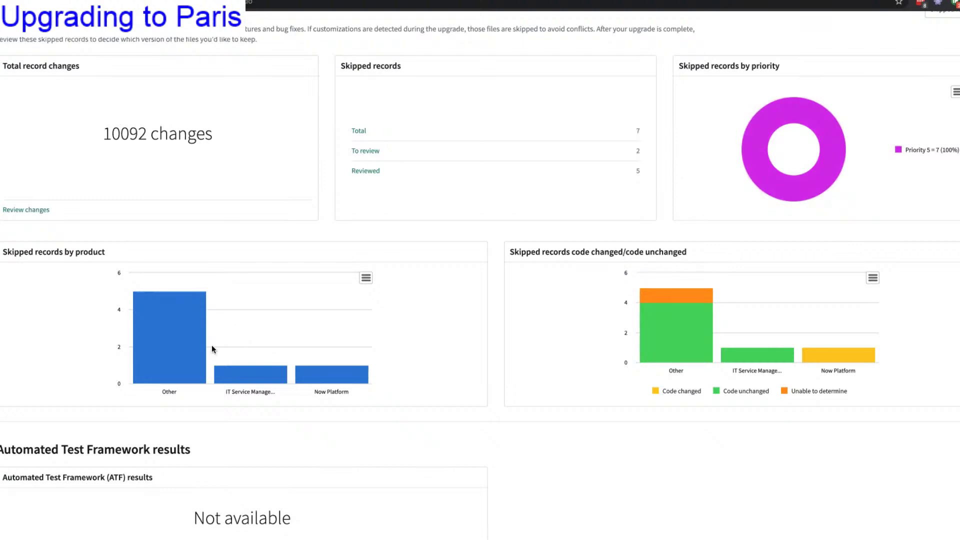
{"action": "mouse_move", "coordinate": [158, 340]}
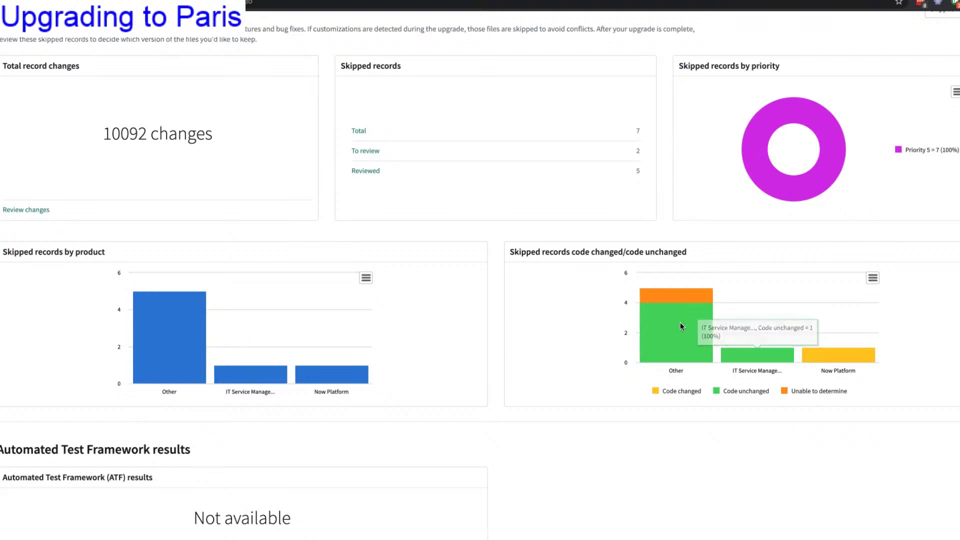
{"action": "mouse_move", "coordinate": [680, 322]}
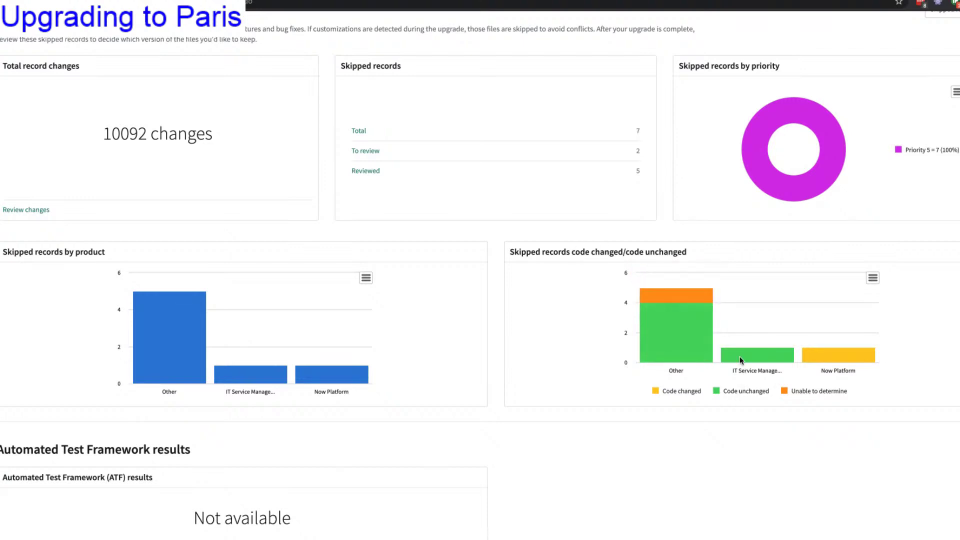
{"action": "mouse_move", "coordinate": [732, 352]}
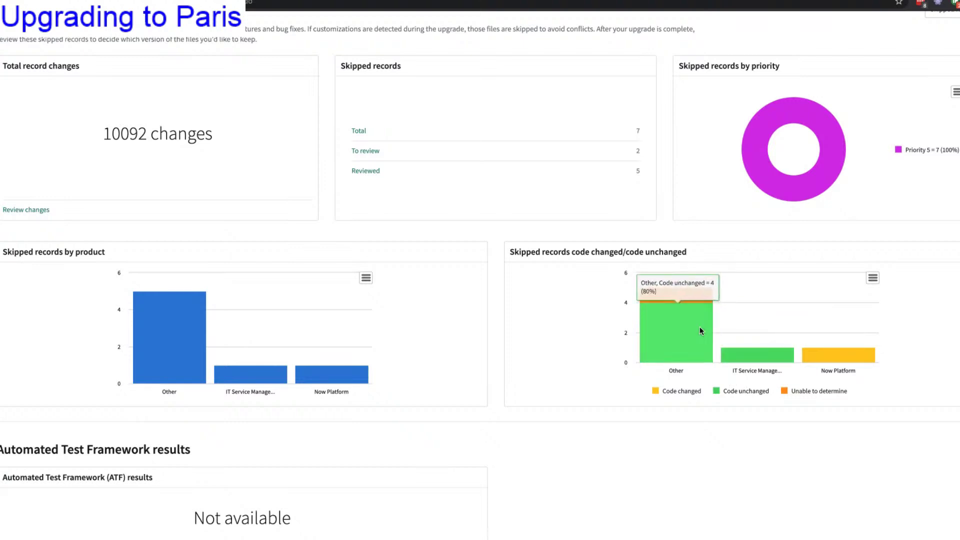
{"action": "mouse_move", "coordinate": [685, 294]}
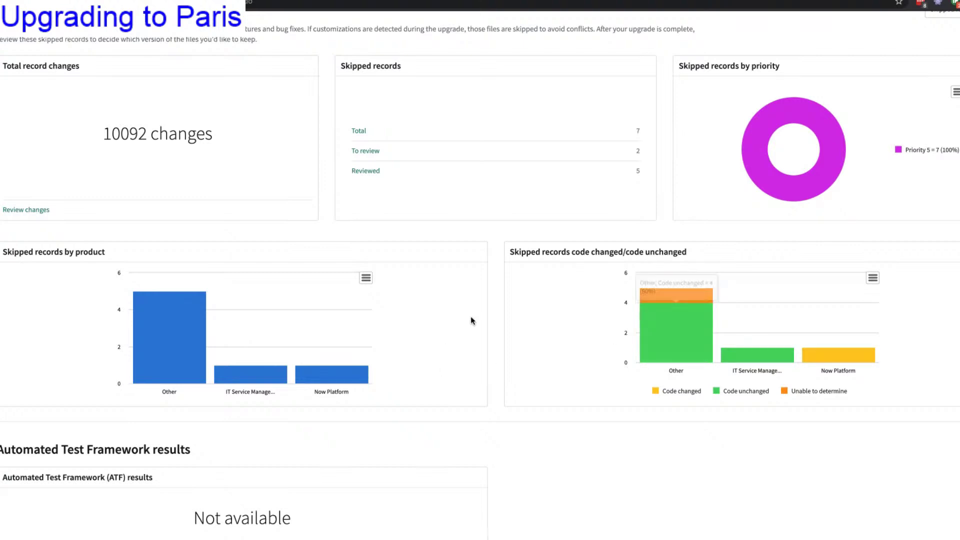
{"action": "scroll", "coordinate": [470, 326], "scroll_direction": "down", "scroll_amount": 9}
{"action": "scroll", "coordinate": [469, 320], "scroll_direction": "up", "scroll_amount": 3}
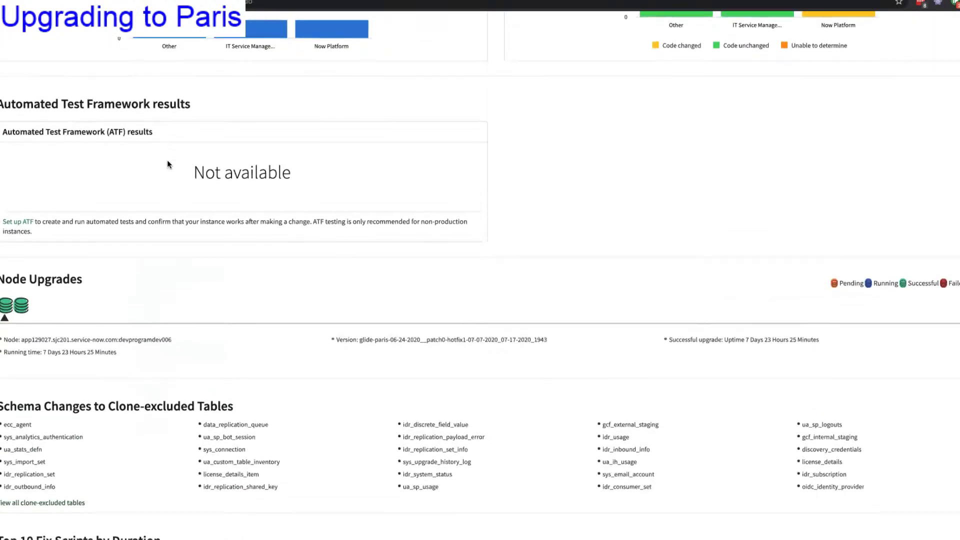
{"action": "scroll", "coordinate": [469, 321], "scroll_direction": "down", "scroll_amount": 1}
{"action": "scroll", "coordinate": [461, 202], "scroll_direction": "up", "scroll_amount": 9}
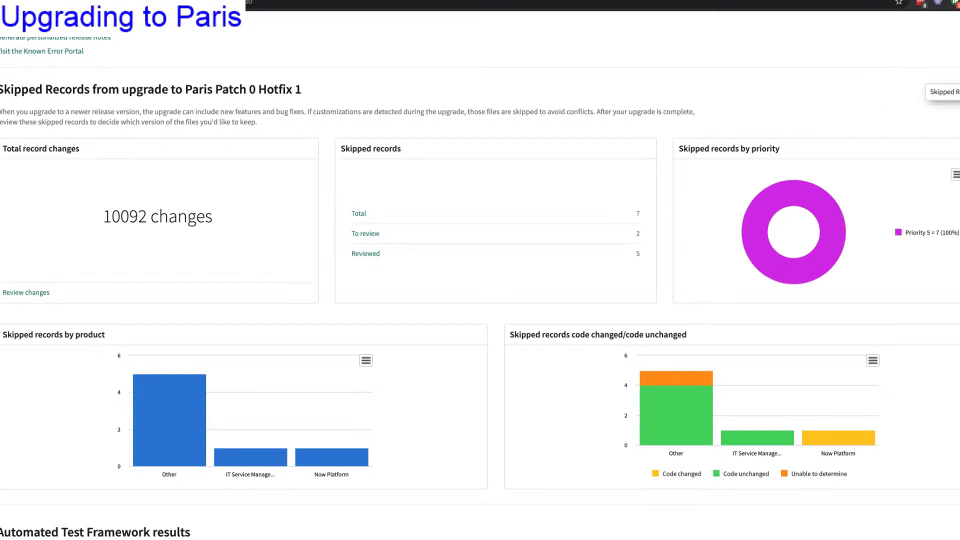
- Open the visual task board of skipped records for the Paris upgrade and look over its Priority 5 cards
{"action": "left_click", "coordinate": [943, 92]}
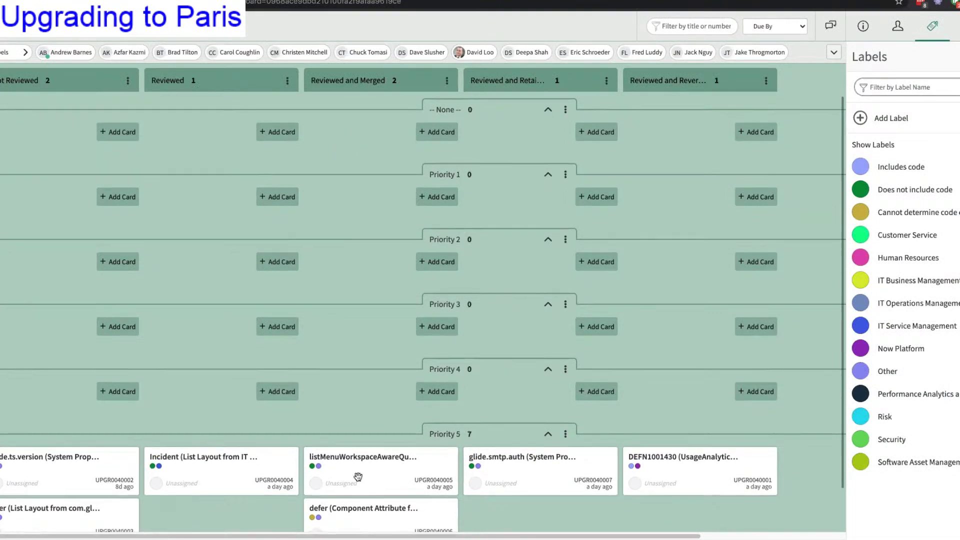
{"action": "scroll", "coordinate": [360, 481], "scroll_direction": "down", "scroll_amount": 1}
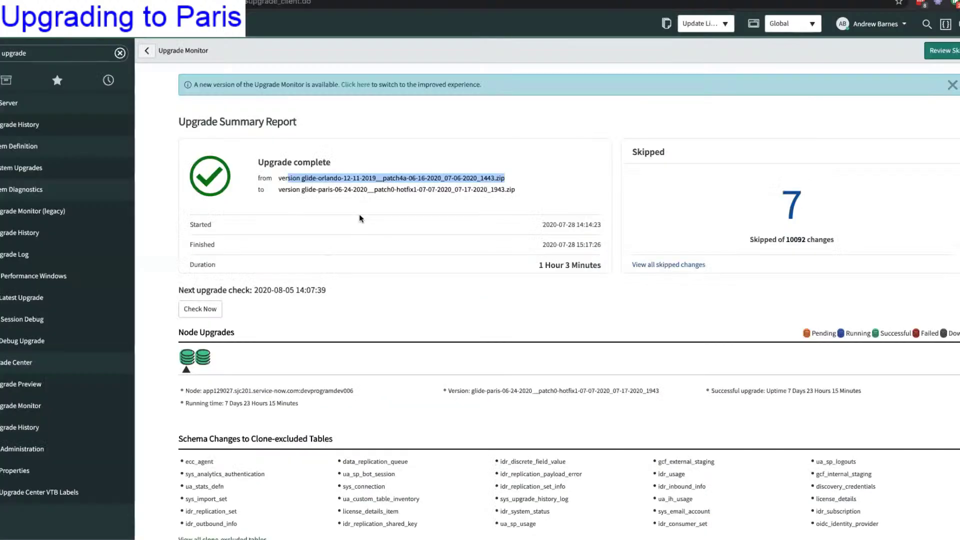
- Open the upgrade history record for the glide-orlando to glide-paris upgrade
{"action": "left_click", "coordinate": [30, 225]}
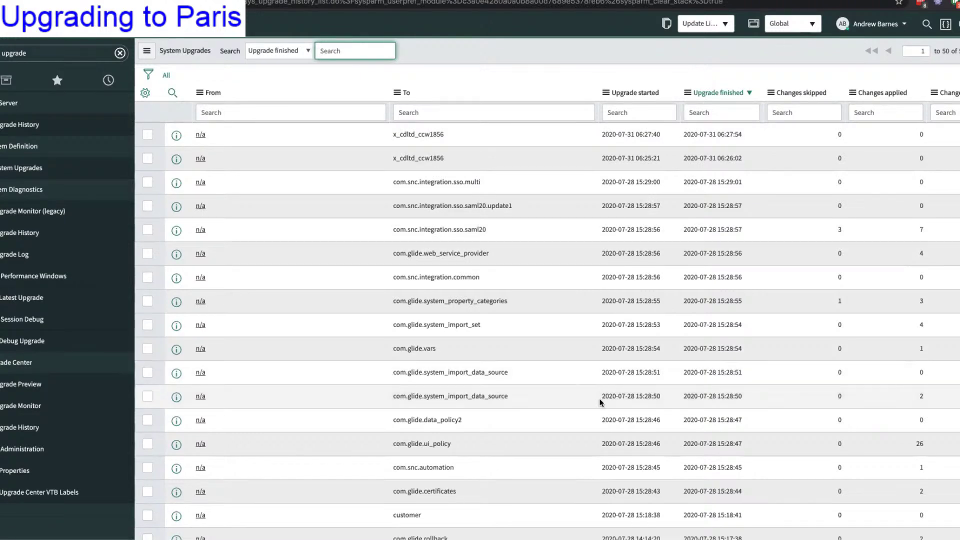
{"action": "scroll", "coordinate": [590, 397], "scroll_direction": "down", "scroll_amount": 5}
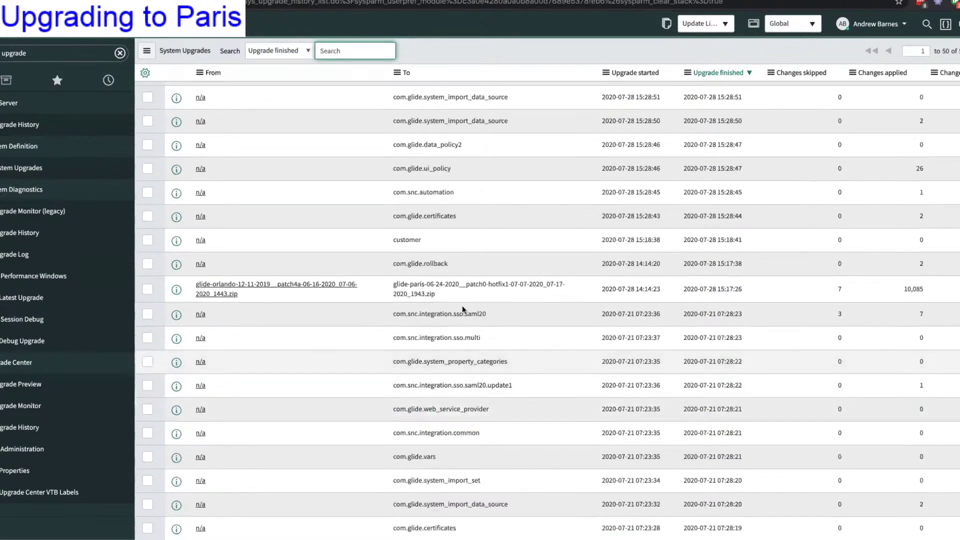
{"action": "left_click", "coordinate": [257, 286]}
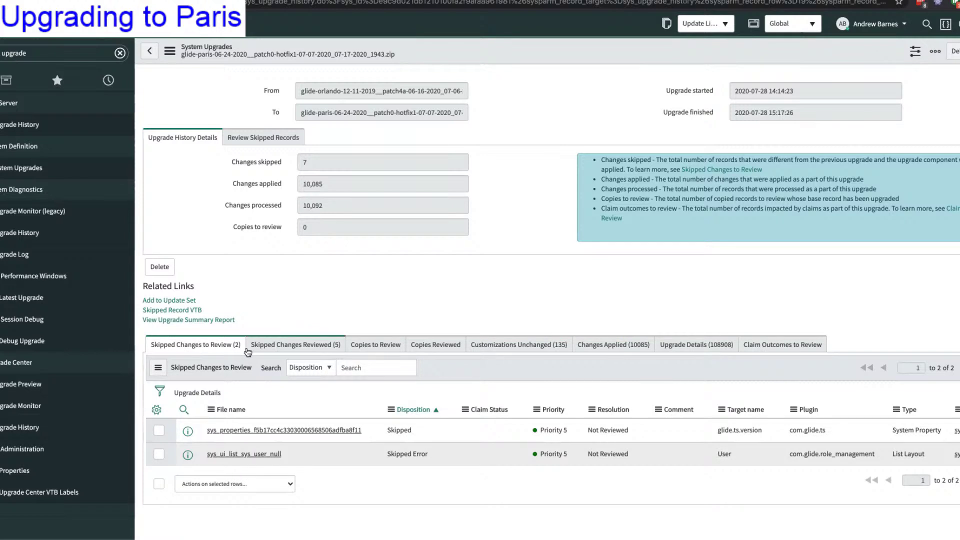
- Review the upgrade record's Skipped Changes Reviewed and Customizations Unchanged lists, and return to Skipped Changes to Review
{"action": "left_click", "coordinate": [303, 348]}
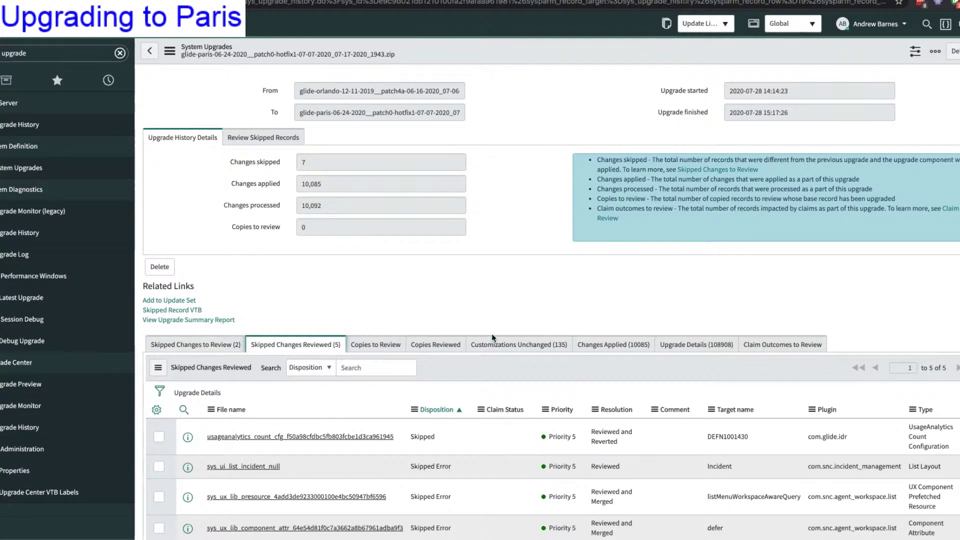
{"action": "left_click", "coordinate": [538, 347]}
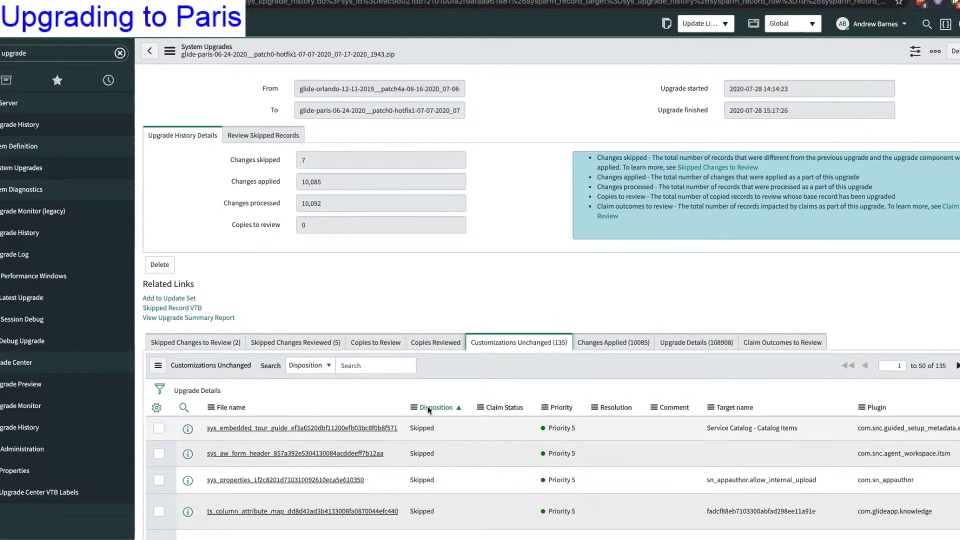
{"action": "scroll", "coordinate": [378, 403], "scroll_direction": "down", "scroll_amount": 1}
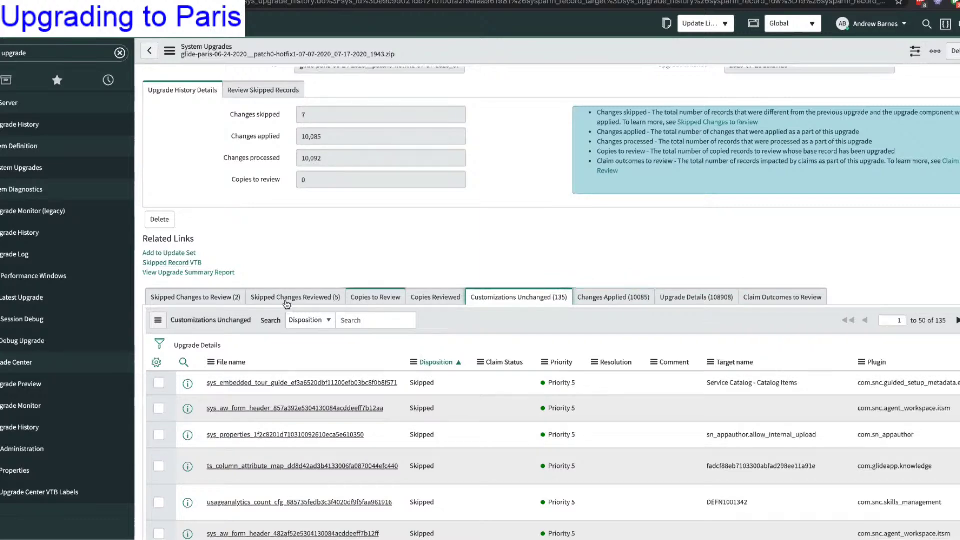
{"action": "left_click", "coordinate": [197, 298]}
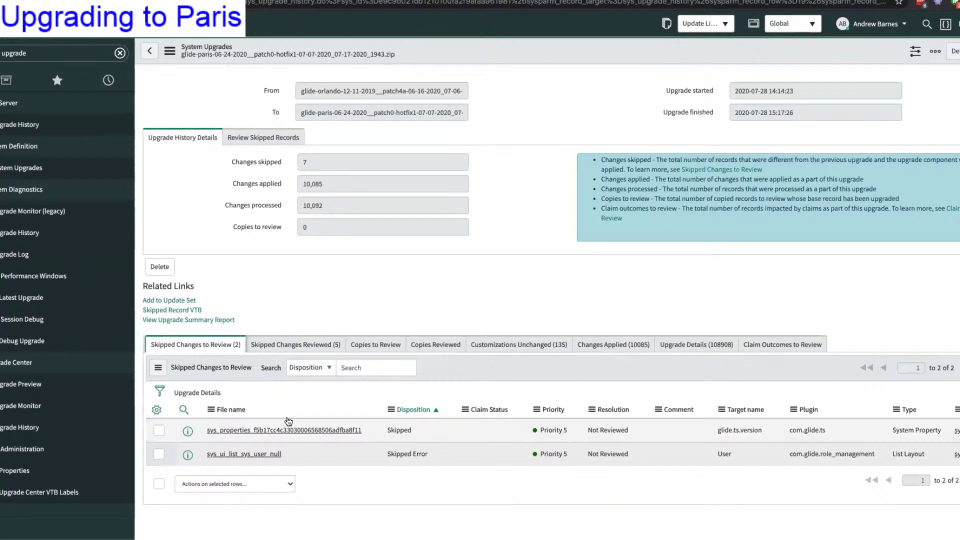
- Open the Upgrade Details query of the skipped changes list in a new window and highlight part of its address
{"action": "right_click", "coordinate": [205, 391]}
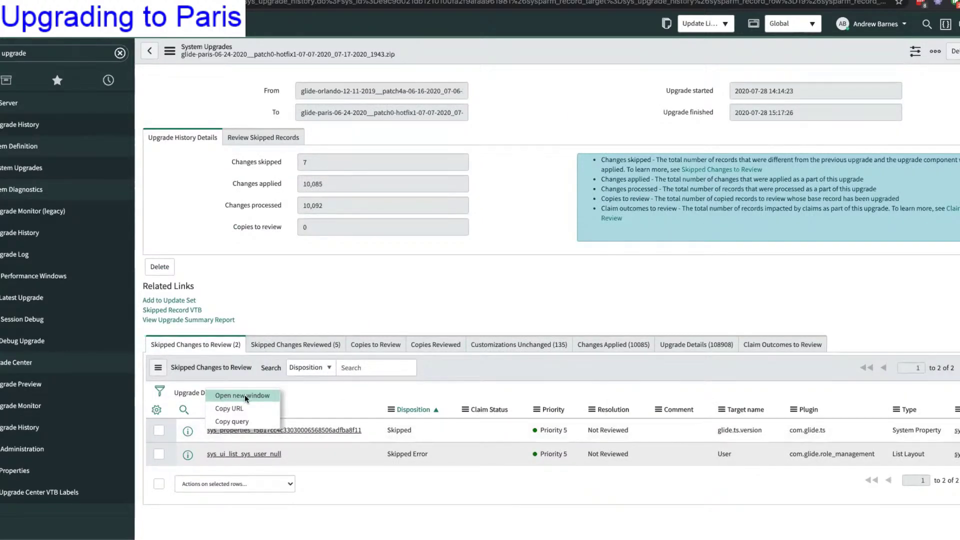
{"action": "left_click", "coordinate": [244, 395]}
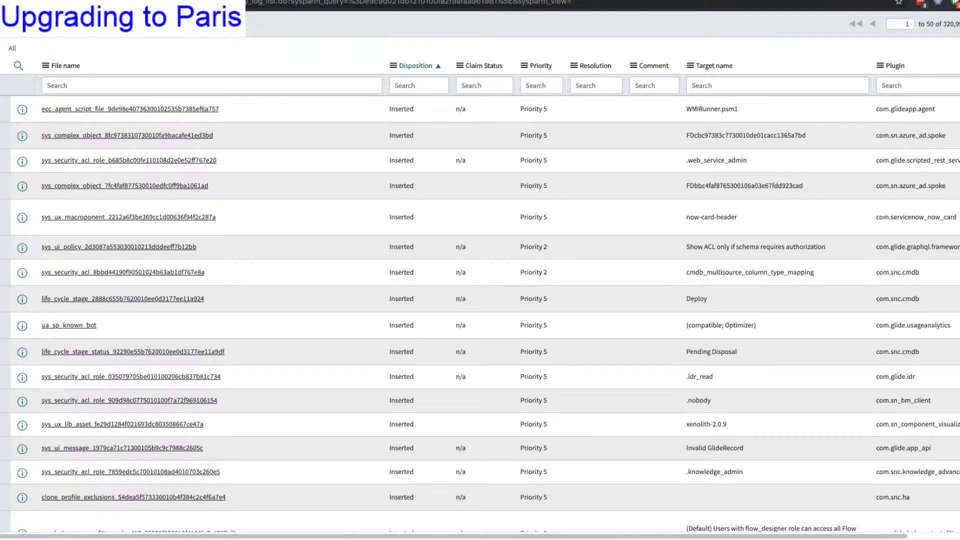
{"action": "left_click_drag", "start_coordinate": [263, 2], "coordinate": [241, 2]}
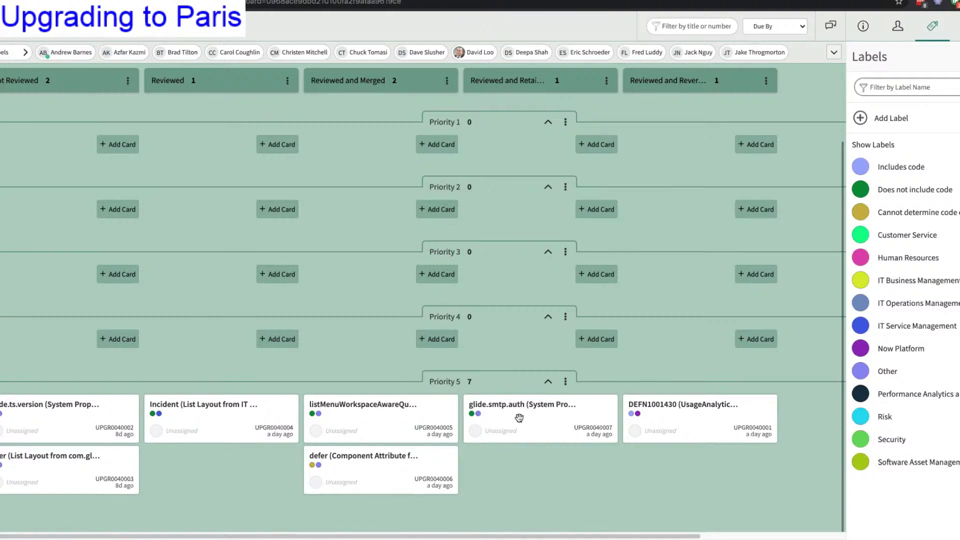
- Move all reviewed, merged, retained and reverted Priority 5 cards on the skipped records board into the Not Reviewed lane
{"action": "left_click_drag", "start_coordinate": [544, 407], "coordinate": [75, 477]}
{"action": "left_click_drag", "start_coordinate": [384, 402], "coordinate": [90, 450]}
{"action": "left_click_drag", "start_coordinate": [326, 416], "coordinate": [50, 433]}
{"action": "left_click_drag", "start_coordinate": [261, 404], "coordinate": [91, 416]}
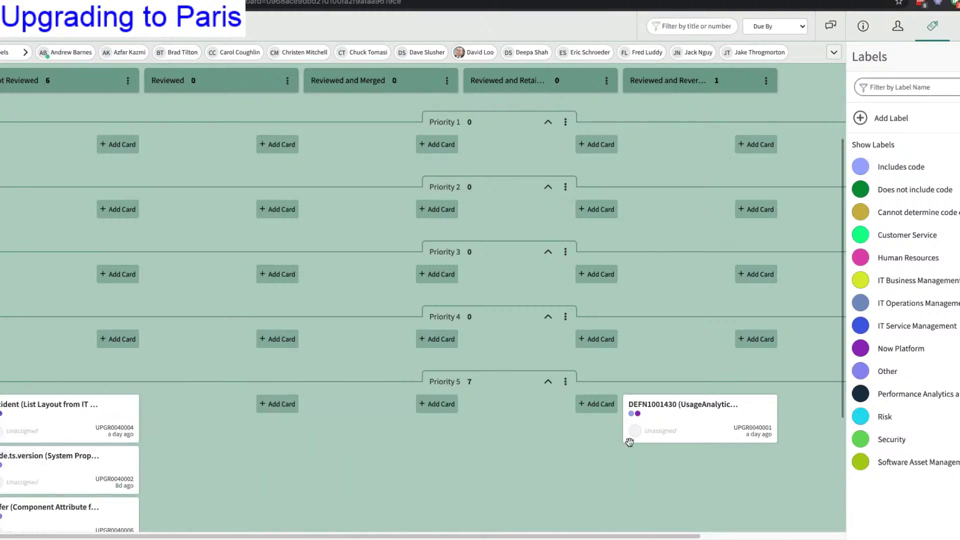
{"action": "left_click_drag", "start_coordinate": [660, 424], "coordinate": [100, 413]}
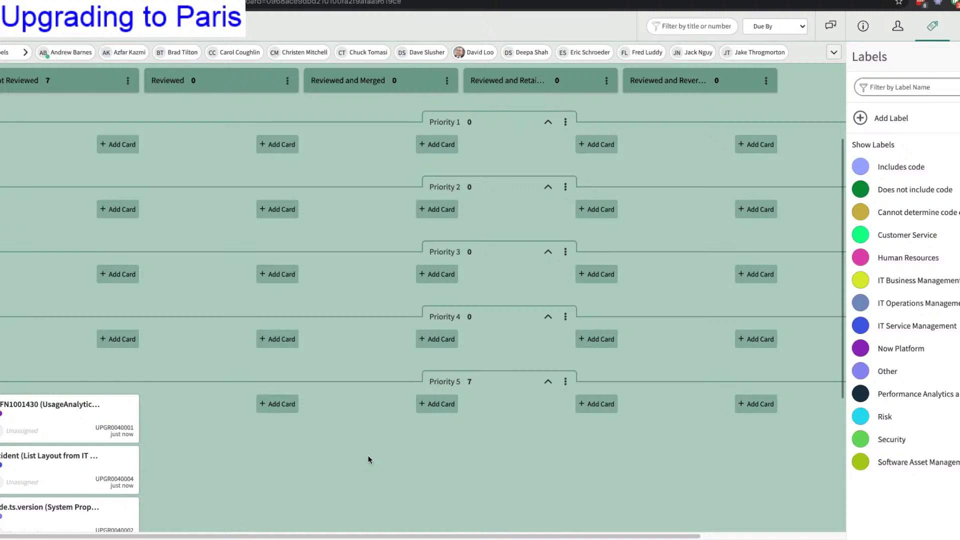
{"action": "scroll", "coordinate": [337, 417], "scroll_direction": "down", "scroll_amount": 5}
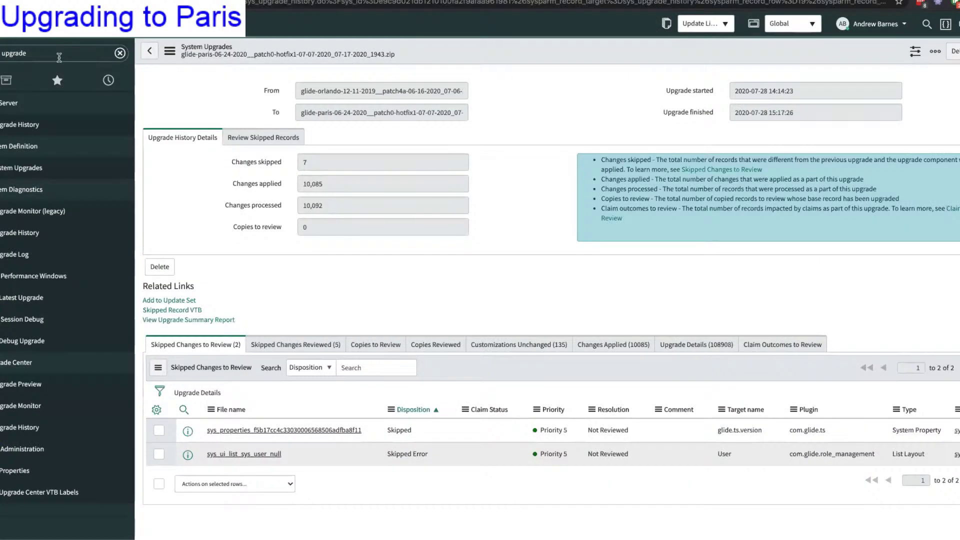
- Filter the navigator by "users", show the Roles list and open the admin role record
{"action": "left_click", "coordinate": [59, 54]}
{"action": "type", "text": "users"}
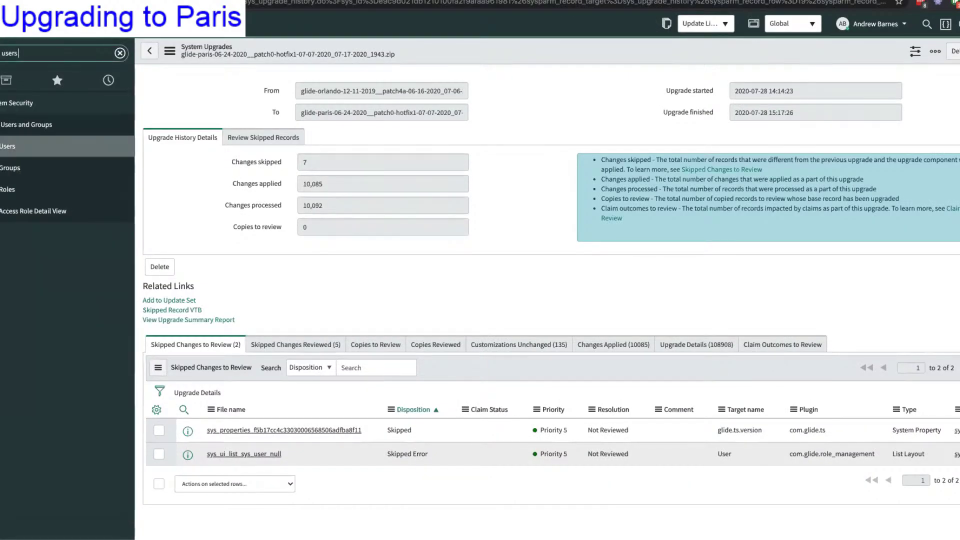
{"action": "left_click", "coordinate": [42, 146]}
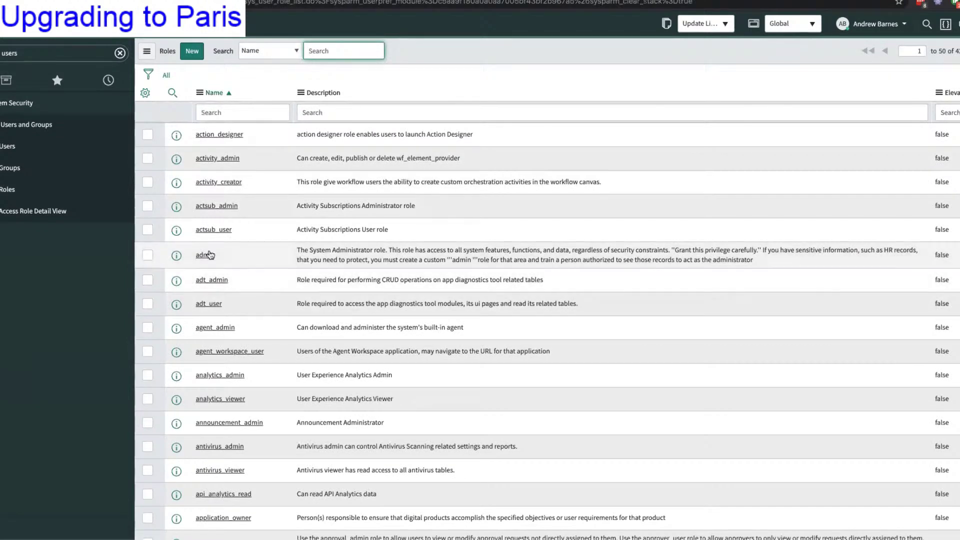
{"action": "left_click", "coordinate": [205, 256]}
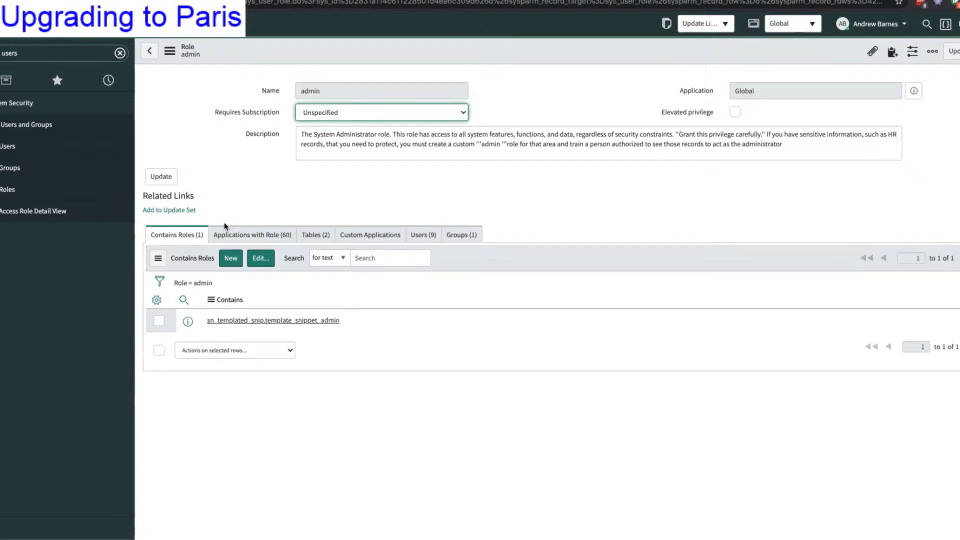
- View the users holding the admin role and leave its member editor without saving
{"action": "left_click", "coordinate": [416, 235]}
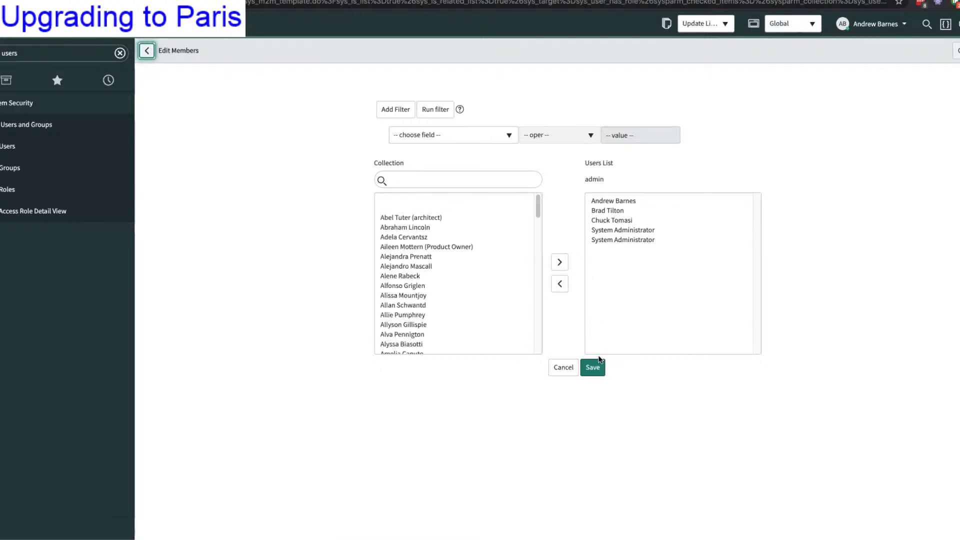
{"action": "left_click", "coordinate": [559, 369]}
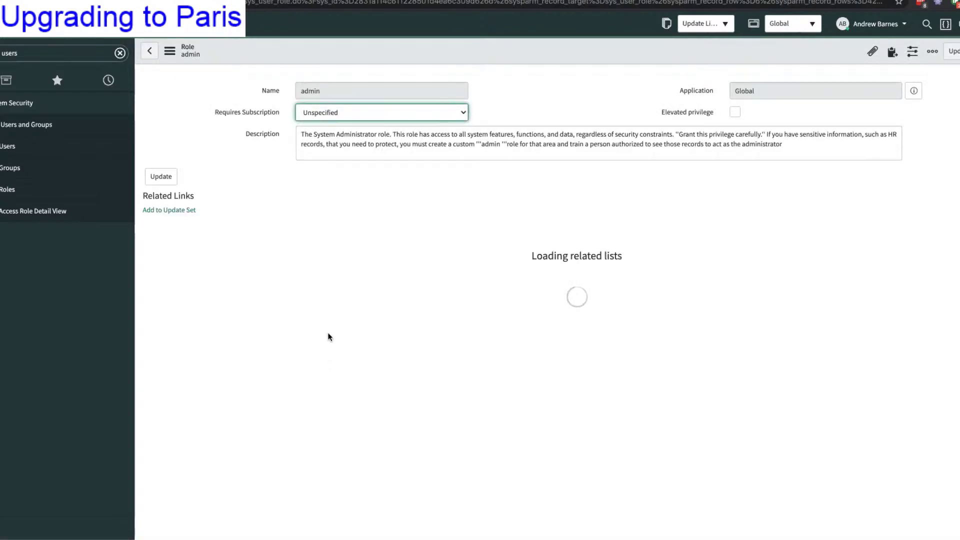
{"action": "scroll", "coordinate": [330, 340], "scroll_direction": "down", "scroll_amount": 2}
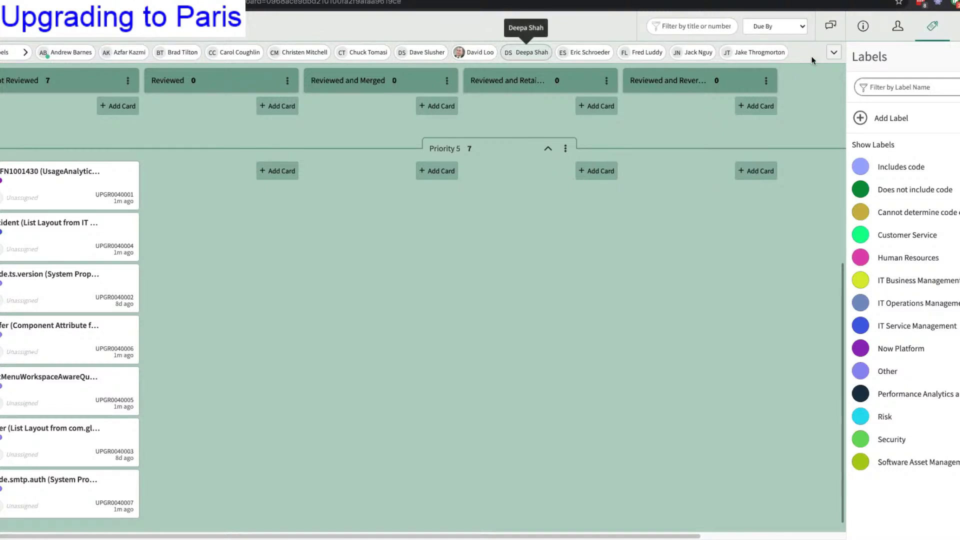
- Expand the user list above the skipped records board to look through the available assignees, and collapse it again
{"action": "left_click", "coordinate": [833, 53]}
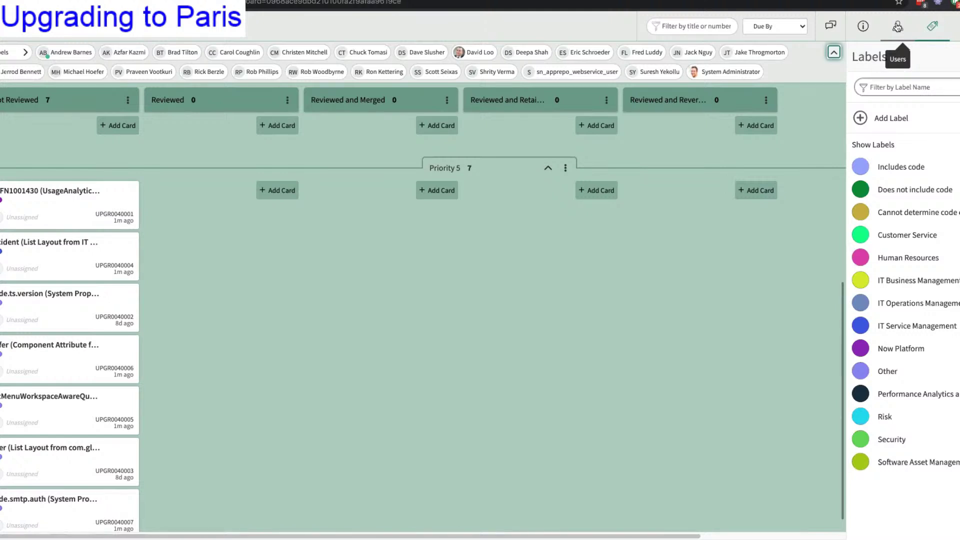
{"action": "left_click", "coordinate": [834, 53]}
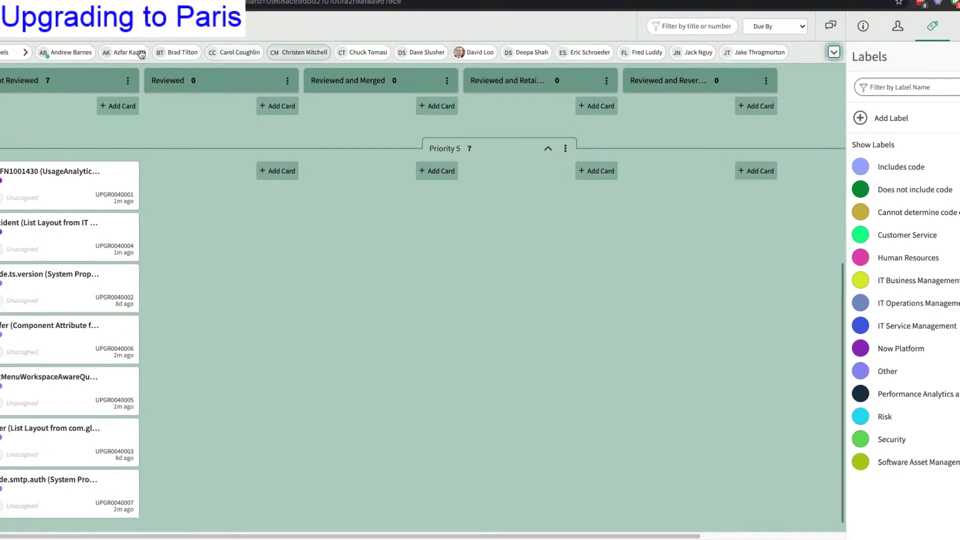
{"action": "left_click", "coordinate": [834, 53]}
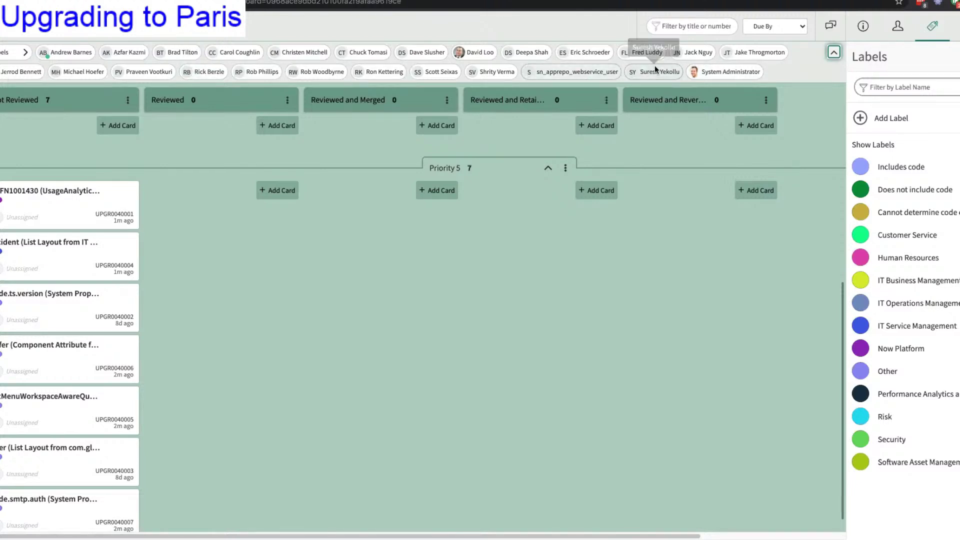
{"action": "left_click", "coordinate": [834, 53]}
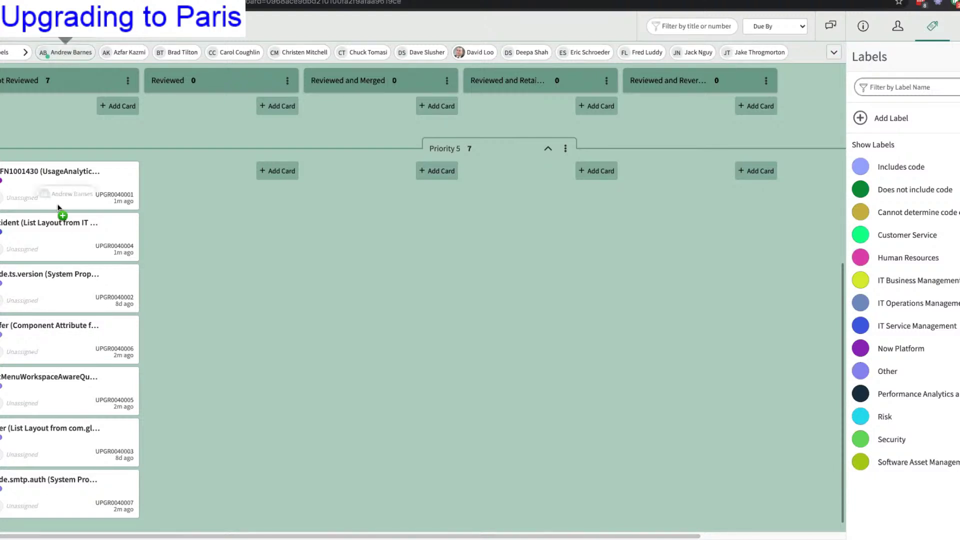
- Assign the DEFN1001430 and incident list layout cards in the Priority 5 Not Reviewed lane to two different users
{"action": "left_click_drag", "start_coordinate": [40, 193], "coordinate": [50, 181]}
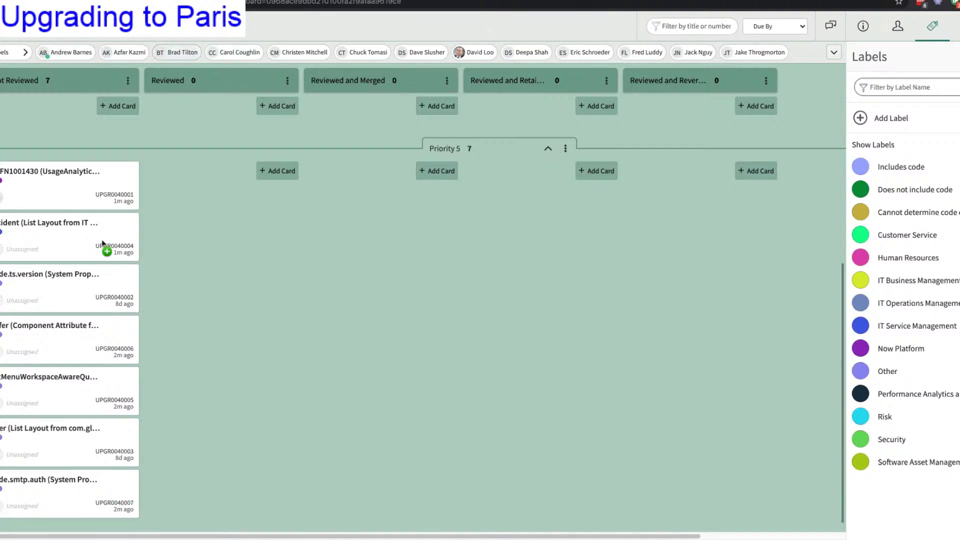
{"action": "left_click_drag", "start_coordinate": [103, 245], "coordinate": [150, 236]}
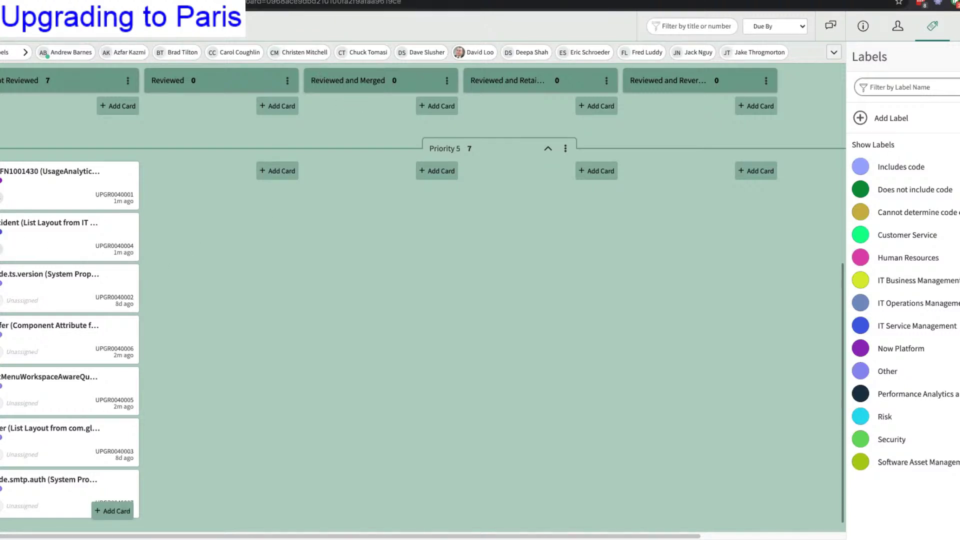
- Filter the board by the "Does not include code" label, switch to "Includes code", and remove the filter
{"action": "left_click", "coordinate": [21, 53]}
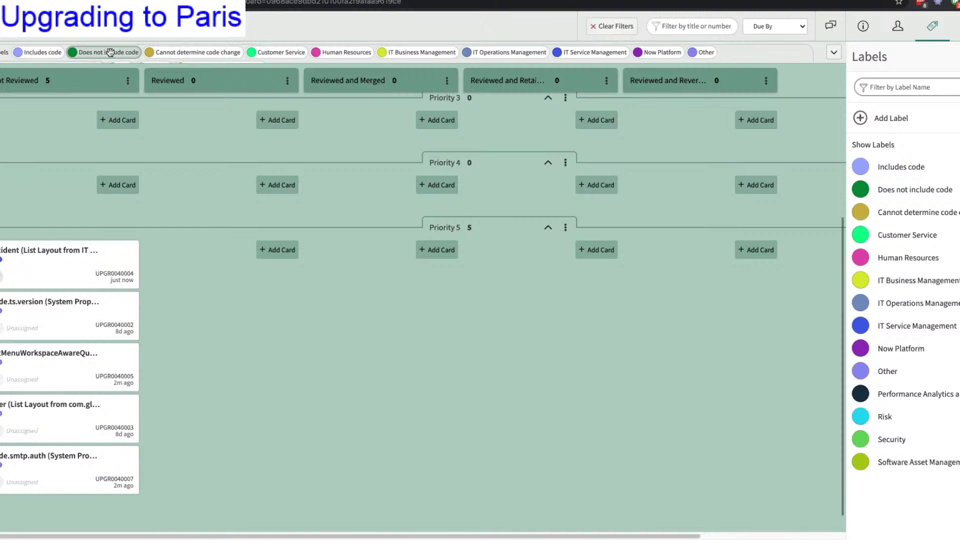
{"action": "left_click", "coordinate": [86, 53]}
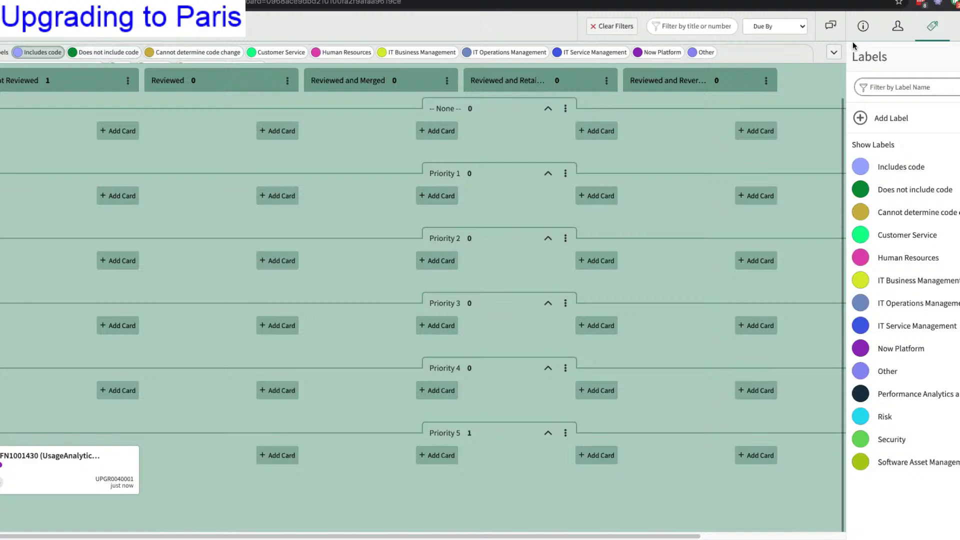
{"action": "left_click", "coordinate": [834, 54]}
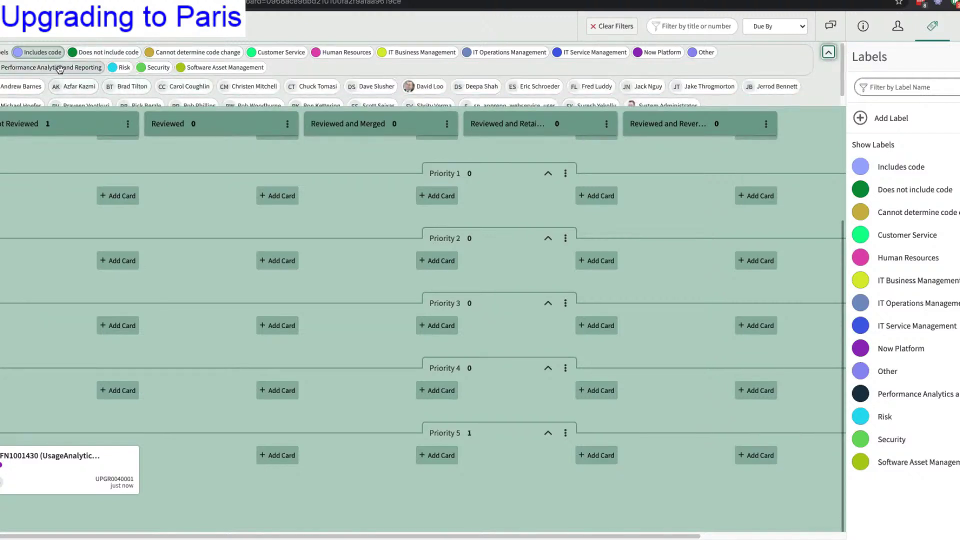
{"action": "left_click", "coordinate": [50, 53]}
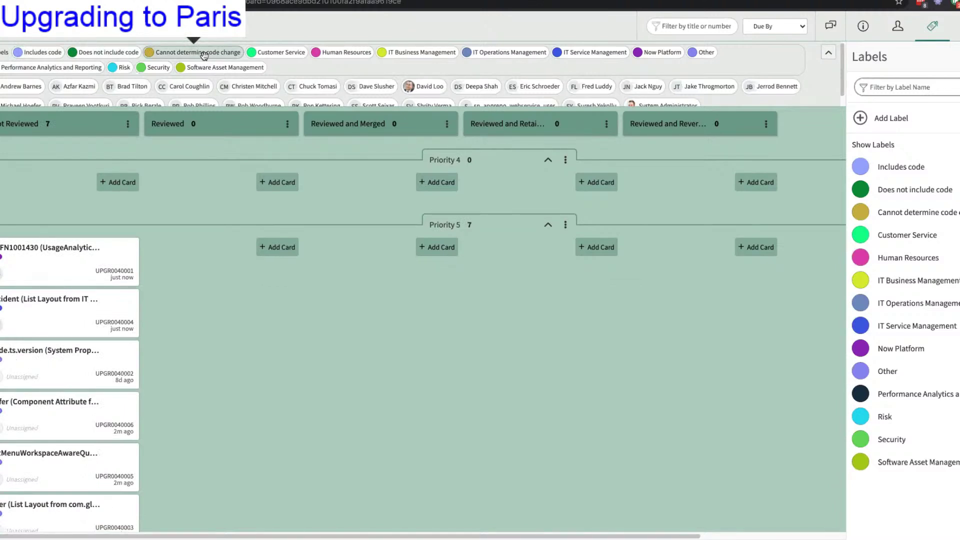
{"action": "left_click", "coordinate": [828, 52]}
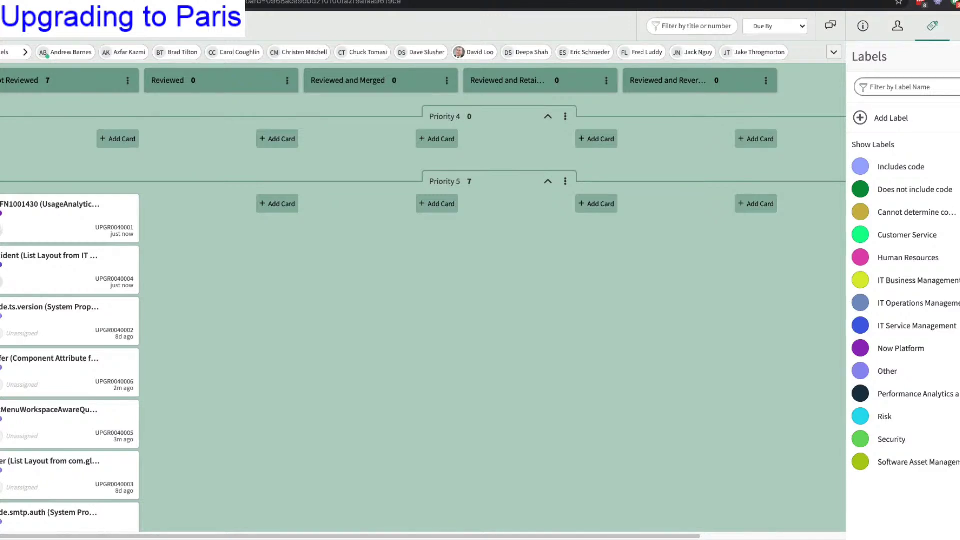
- Show the board's labels again, view only the cards labelled "Includes code", and restore the unfiltered board
{"action": "left_click", "coordinate": [4, 53]}
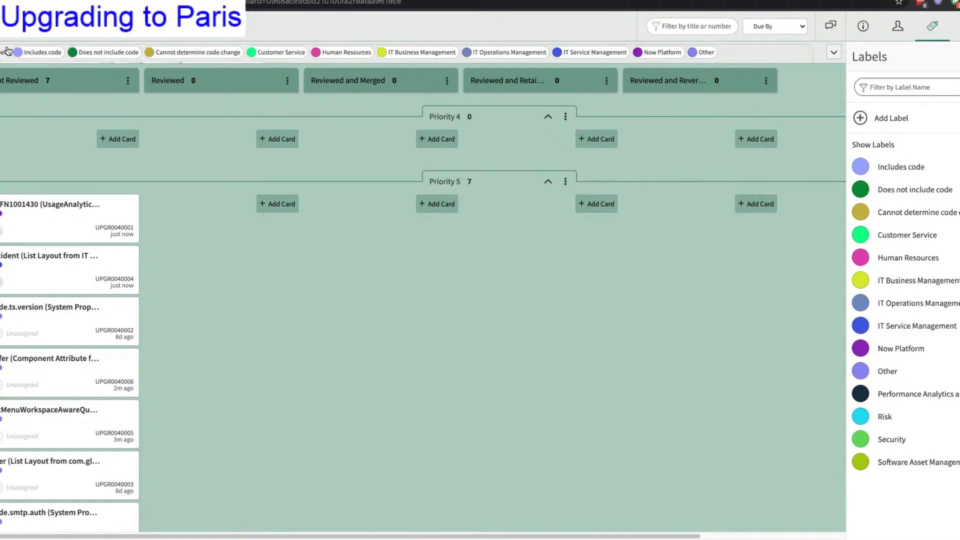
{"action": "left_click", "coordinate": [48, 50]}
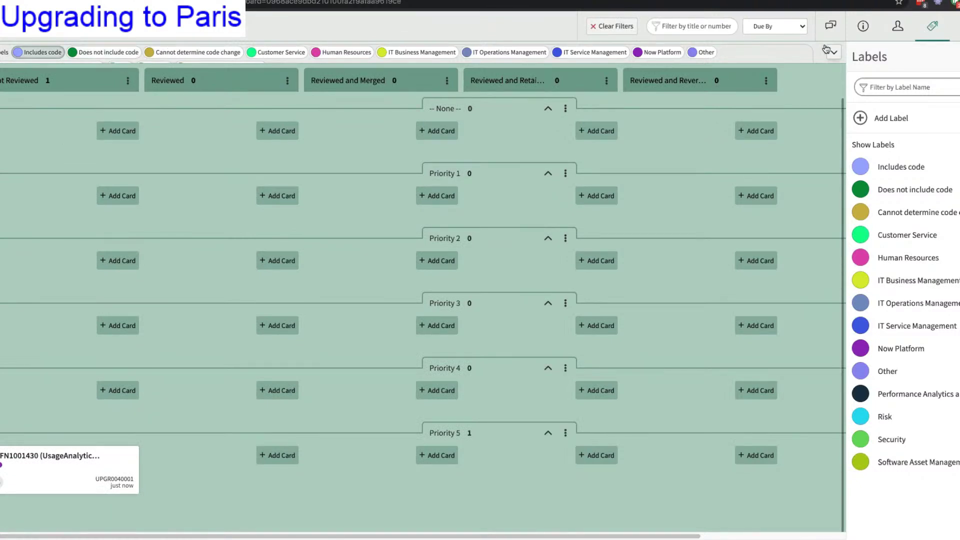
{"action": "left_click", "coordinate": [833, 51]}
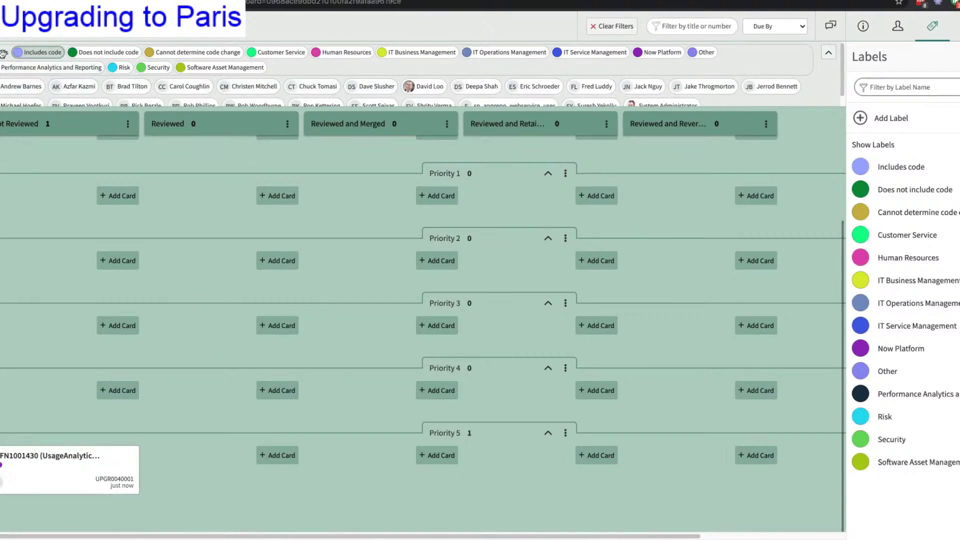
{"action": "left_click", "coordinate": [38, 52]}
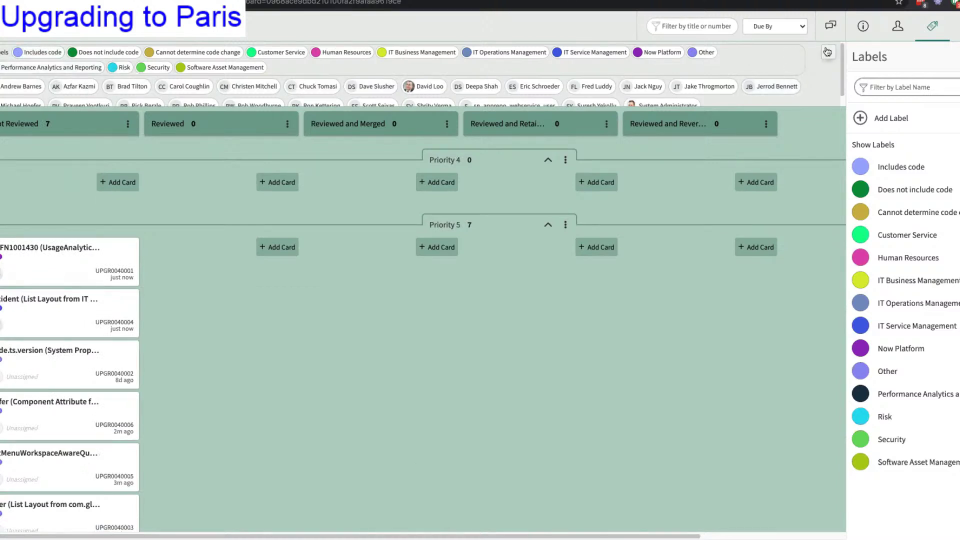
{"action": "left_click", "coordinate": [828, 52]}
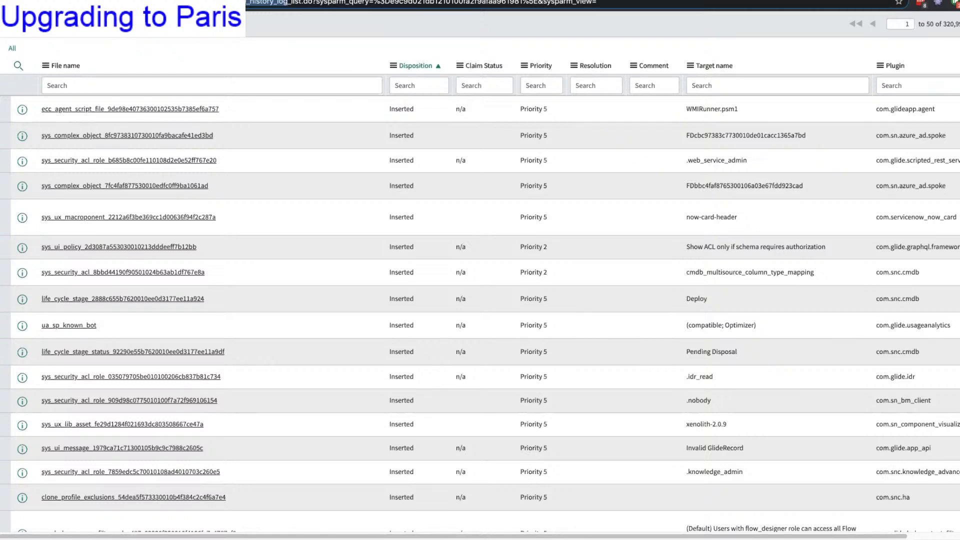
- Filter the navigator by "upgrade hi", open the Upgrade History list and look through its entries
{"action": "left_click", "coordinate": [259, 84]}
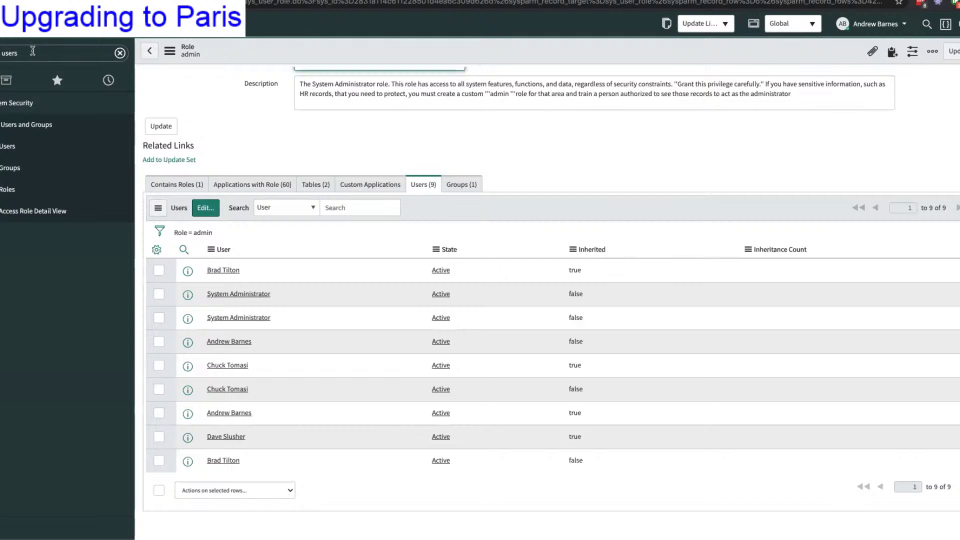
{"action": "double_click", "coordinate": [33, 51]}
{"action": "type", "text": "upgrade"}
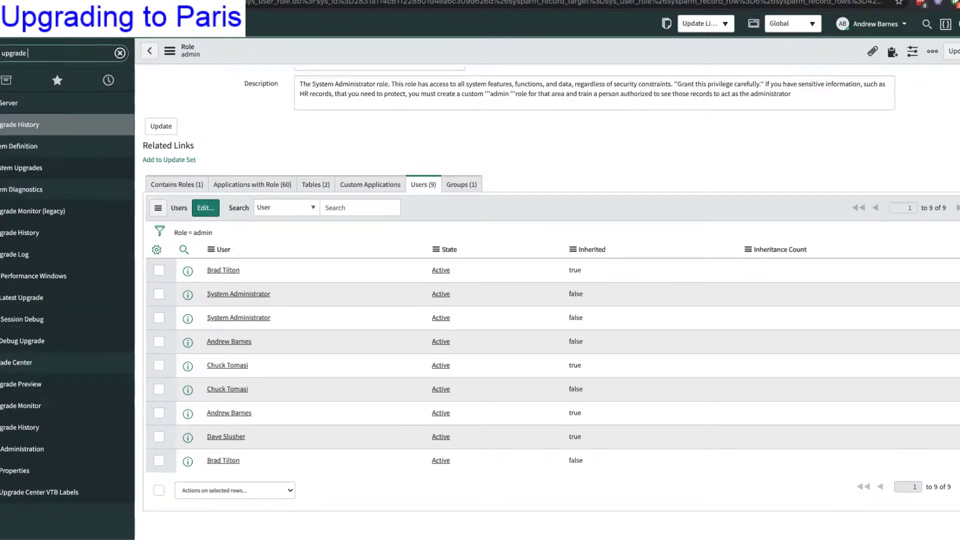
{"action": "type", "text": " hi"}
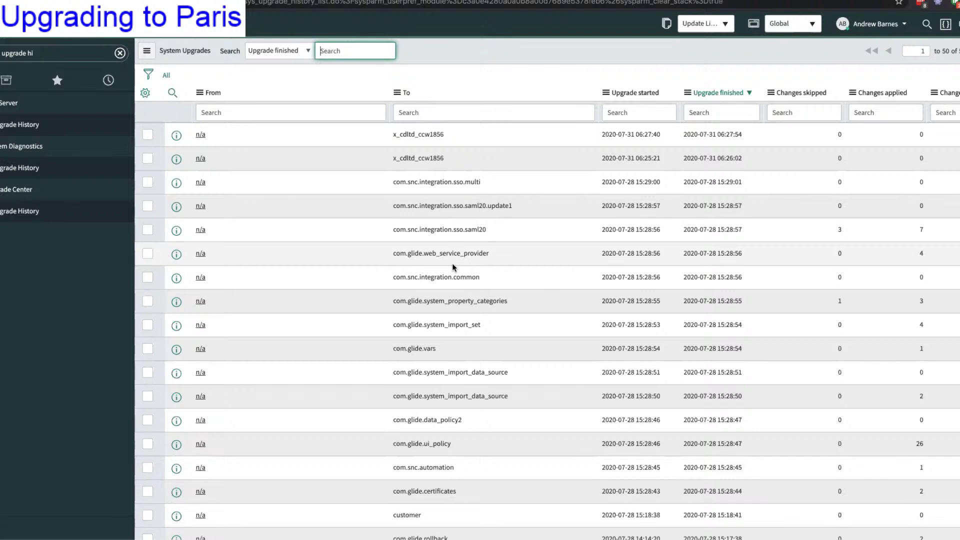
{"action": "scroll", "coordinate": [446, 259], "scroll_direction": "down", "scroll_amount": 5}
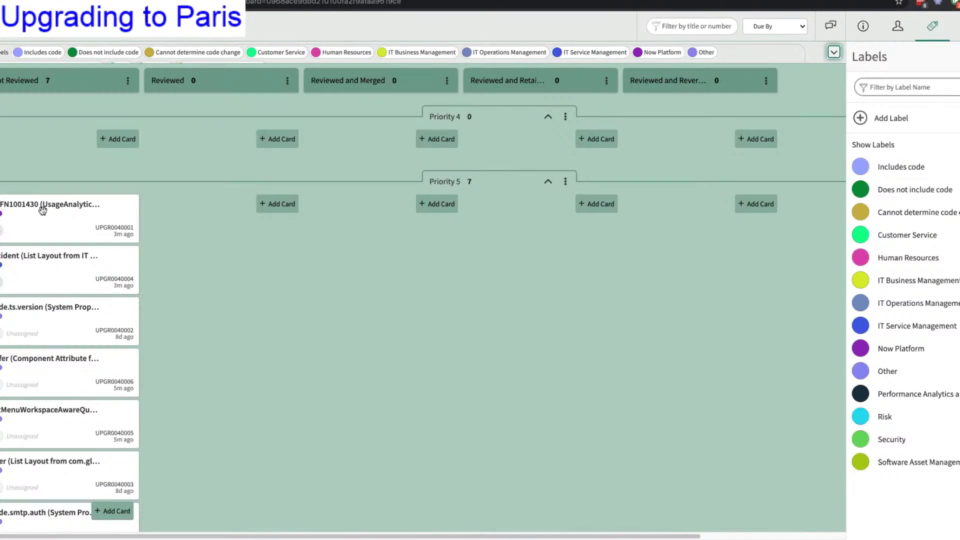
- Open the DEFN1001430 card from the skipped records board and view its full Upgrade History Task record
{"action": "left_click", "coordinate": [42, 209]}
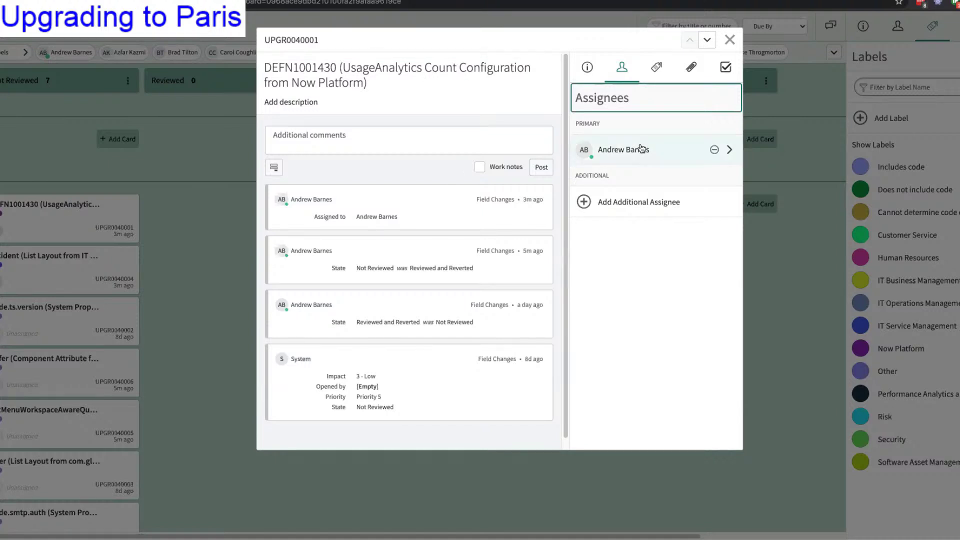
{"action": "left_click", "coordinate": [288, 43]}
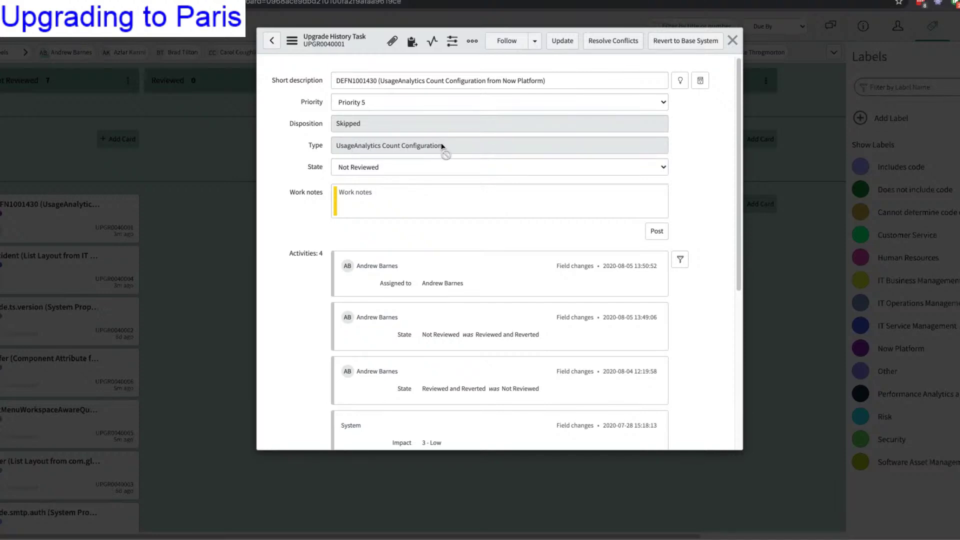
{"action": "scroll", "coordinate": [445, 158], "scroll_direction": "down", "scroll_amount": 5}
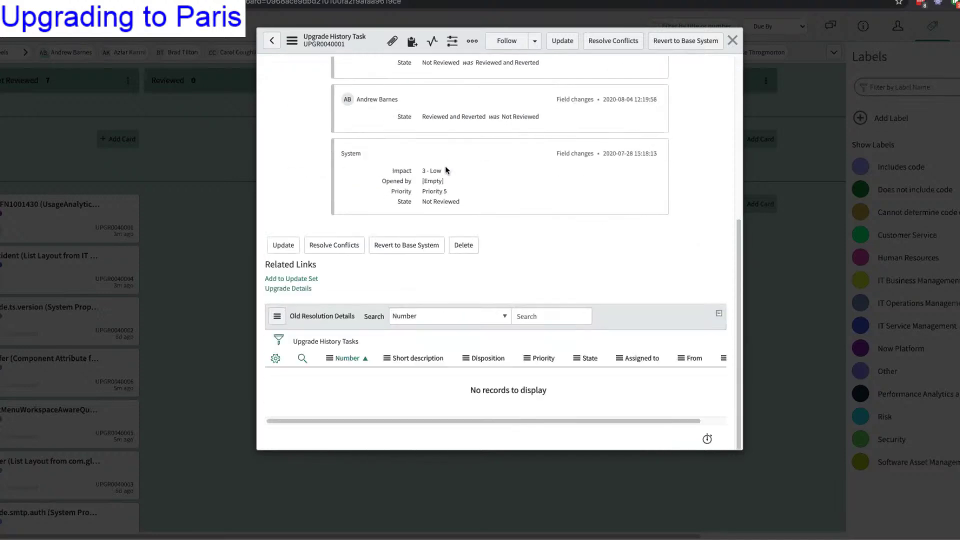
- Open Resolve Conflicts for DEFN1001430, compare the base system and customized Script versions, and leave the script comparison without merging
{"action": "left_click", "coordinate": [327, 248]}
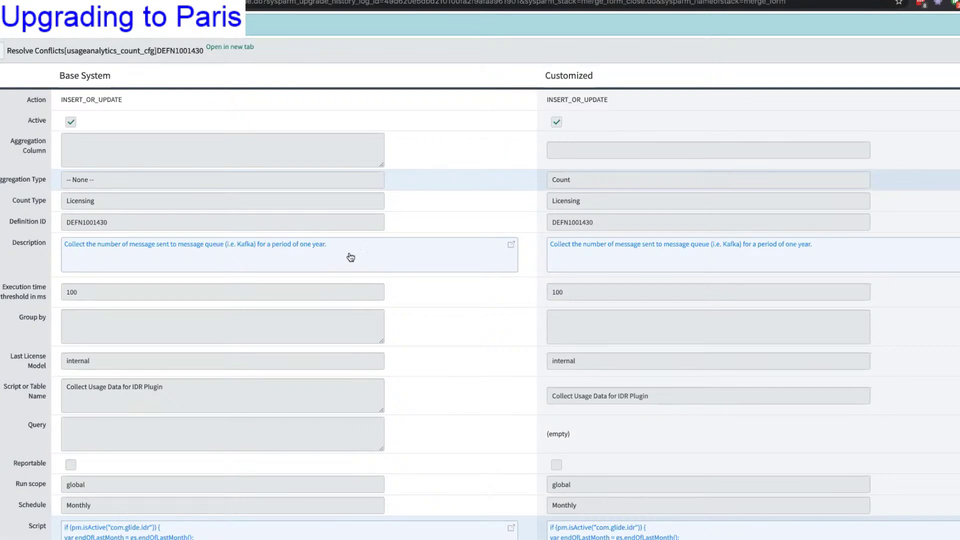
{"action": "scroll", "coordinate": [369, 246], "scroll_direction": "down", "scroll_amount": 2}
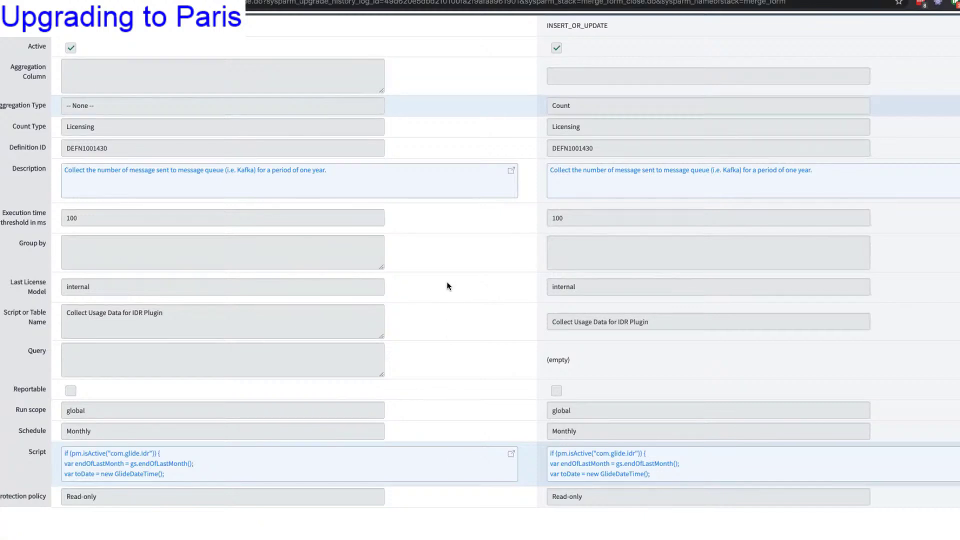
{"action": "scroll", "coordinate": [410, 188], "scroll_direction": "down", "scroll_amount": 3}
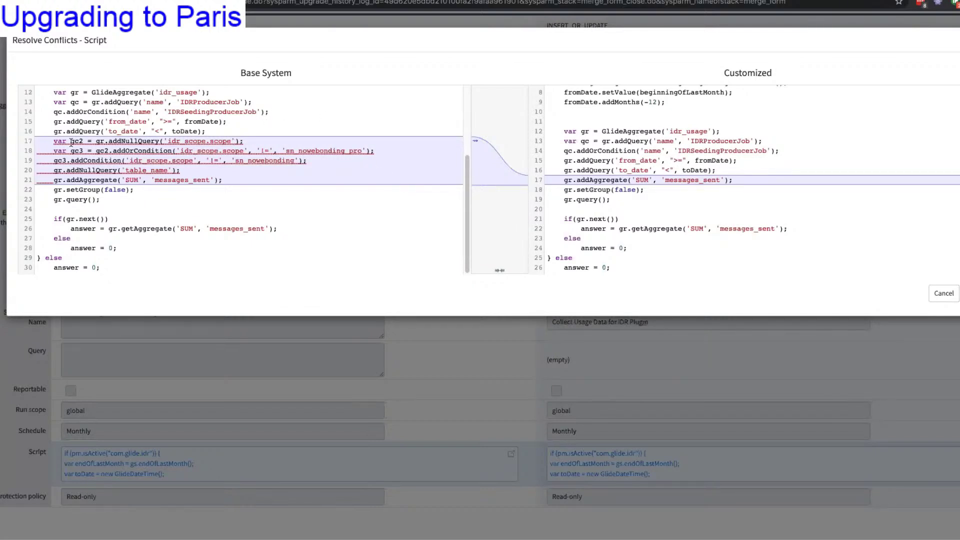
{"action": "left_click_drag", "start_coordinate": [54, 142], "coordinate": [259, 179]}
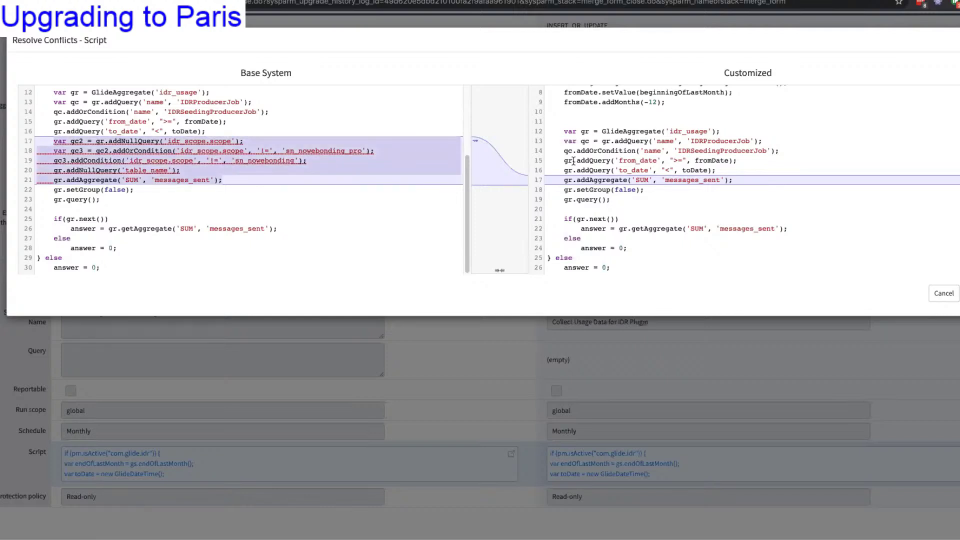
{"action": "left_click_drag", "start_coordinate": [565, 171], "coordinate": [585, 192]}
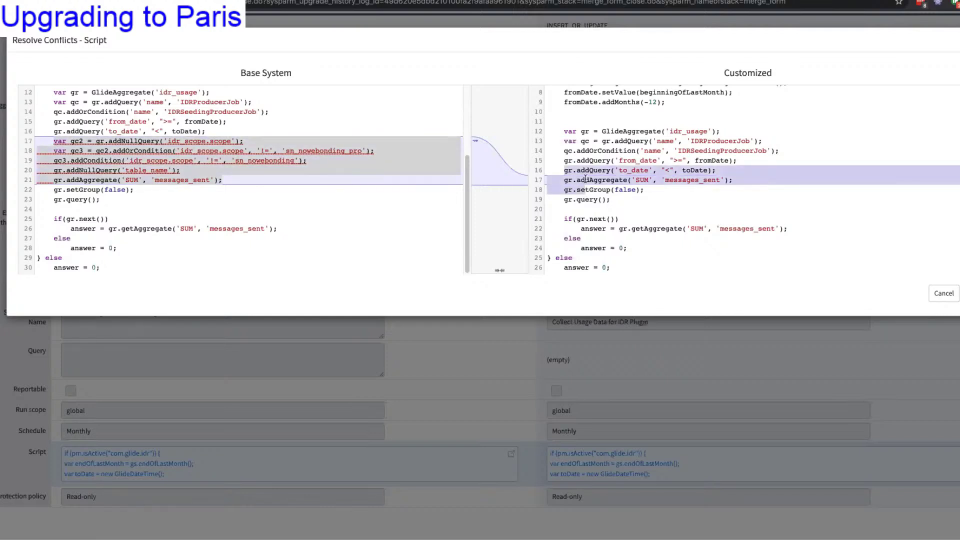
{"action": "left_click", "coordinate": [585, 179]}
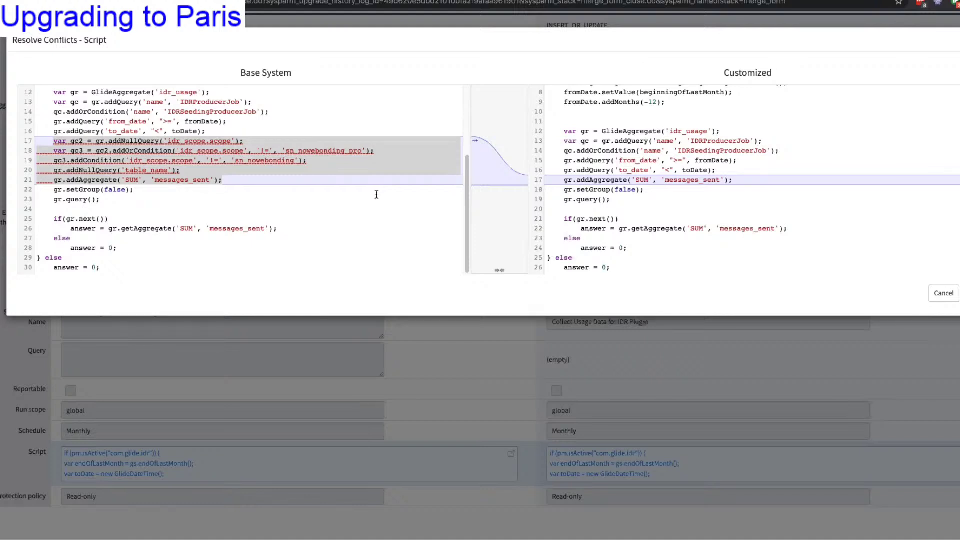
{"action": "left_click", "coordinate": [942, 293]}
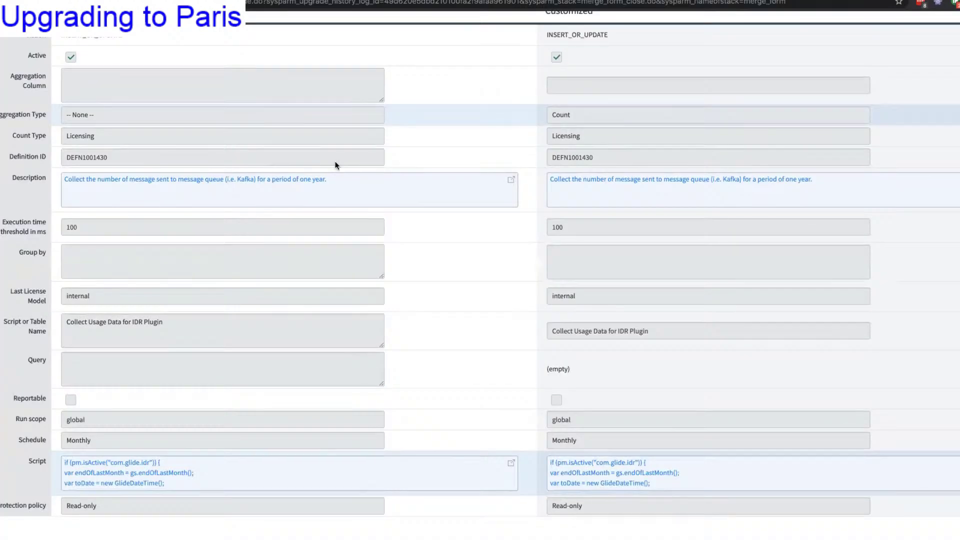
- Reopen the Script comparison to examine the added base system query line 17, and cancel it
{"action": "scroll", "coordinate": [358, 163], "scroll_direction": "up", "scroll_amount": 2}
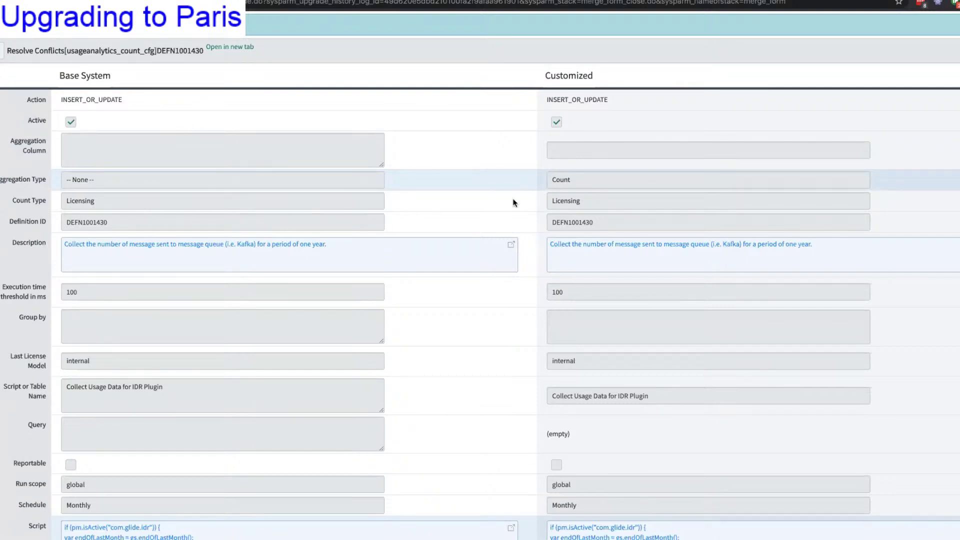
{"action": "scroll", "coordinate": [557, 198], "scroll_direction": "down", "scroll_amount": 3}
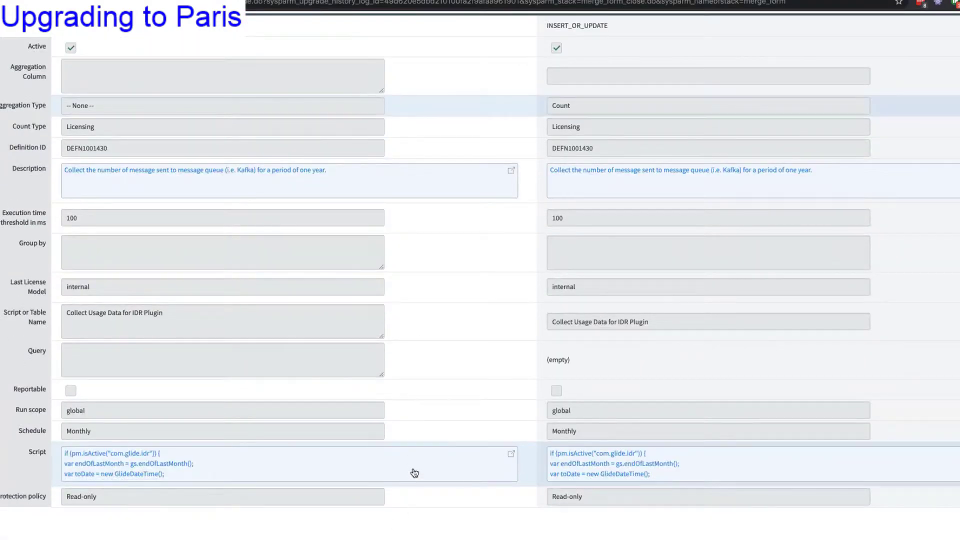
{"action": "left_click", "coordinate": [414, 470]}
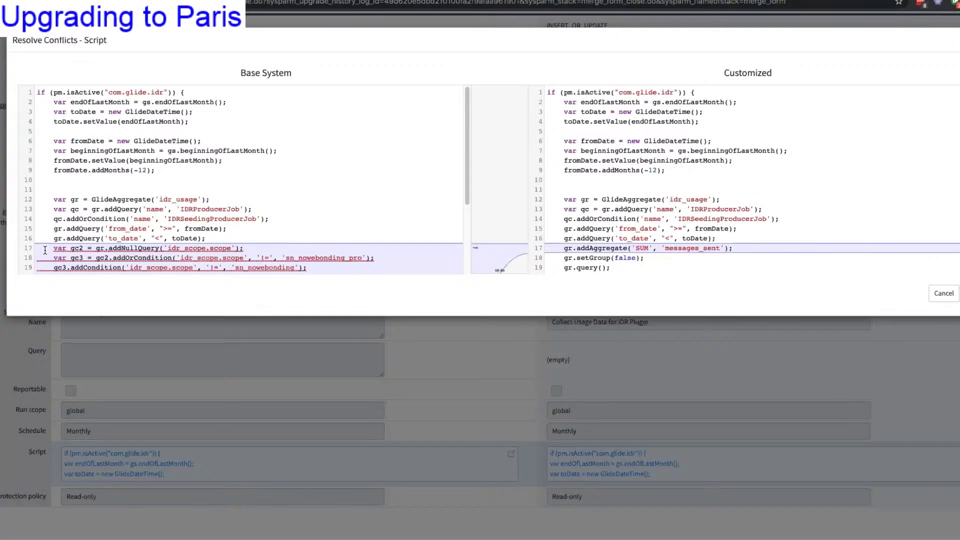
{"action": "left_click_drag", "start_coordinate": [53, 247], "coordinate": [260, 244]}
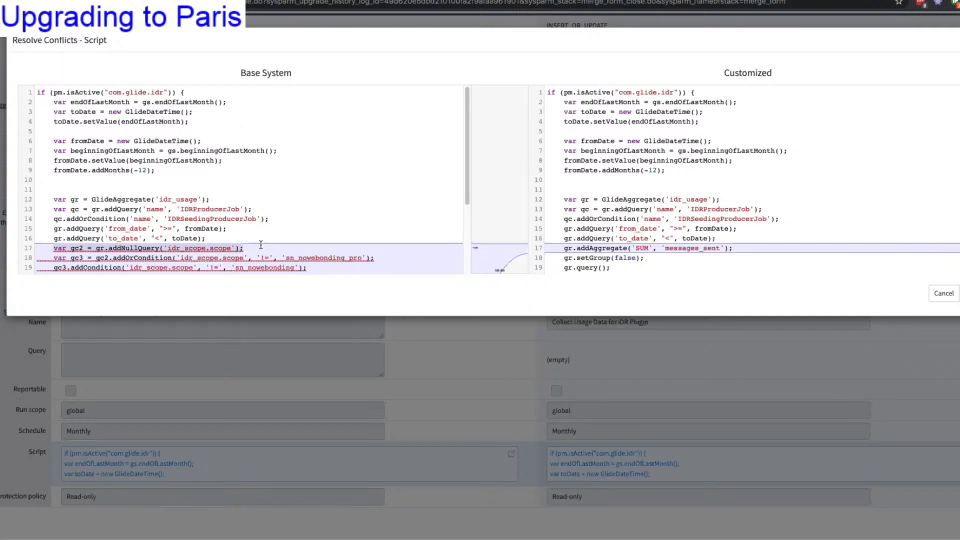
{"action": "left_click", "coordinate": [944, 293]}
{"action": "scroll", "coordinate": [371, 324], "scroll_direction": "down", "scroll_amount": 1}
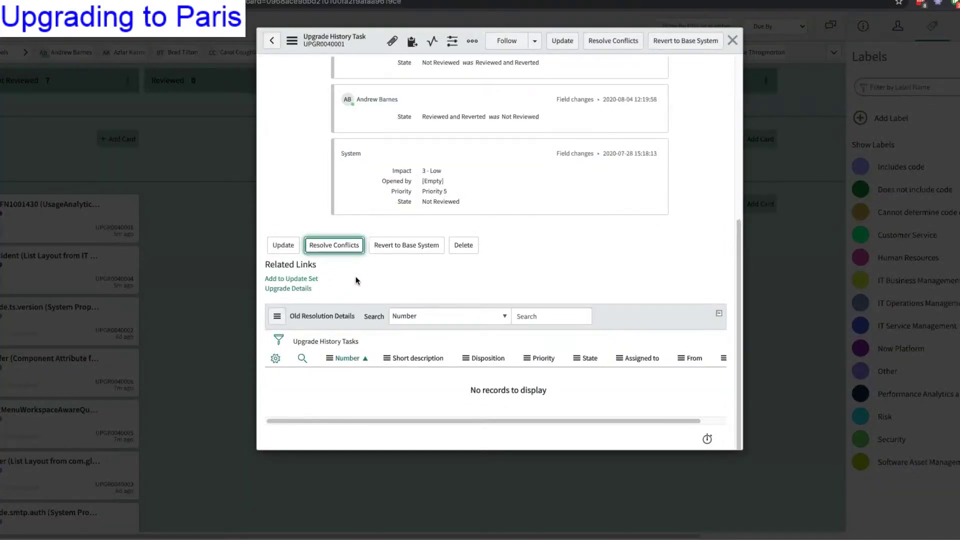
- Look over the UPGR0040001 task's fields, activities and conflict resolution options after returning from the conflict page
{"action": "scroll", "coordinate": [358, 275], "scroll_direction": "up", "scroll_amount": 5}
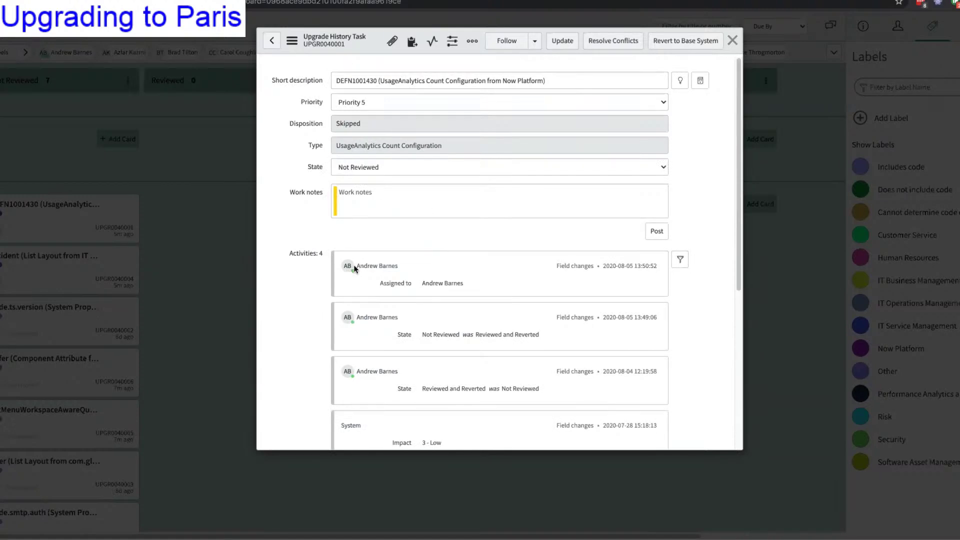
{"action": "scroll", "coordinate": [392, 253], "scroll_direction": "down", "scroll_amount": 5}
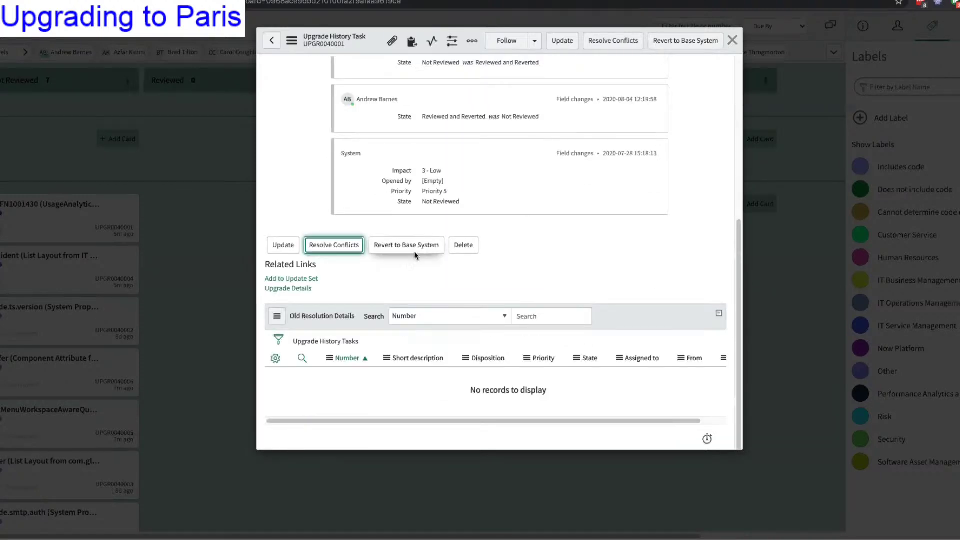
{"action": "left_click", "coordinate": [409, 281]}
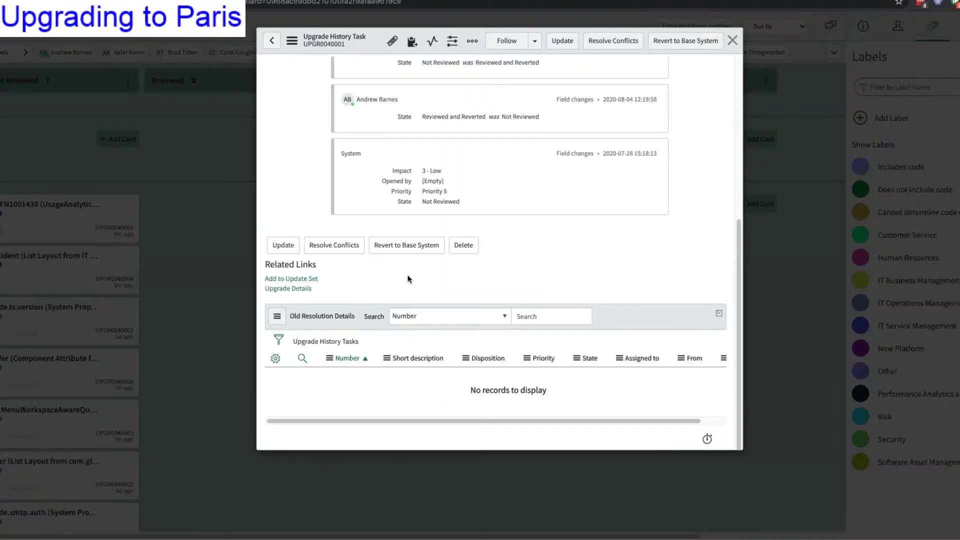
{"action": "scroll", "coordinate": [408, 265], "scroll_direction": "up", "scroll_amount": 1}
{"action": "scroll", "coordinate": [408, 255], "scroll_direction": "up", "scroll_amount": 5}
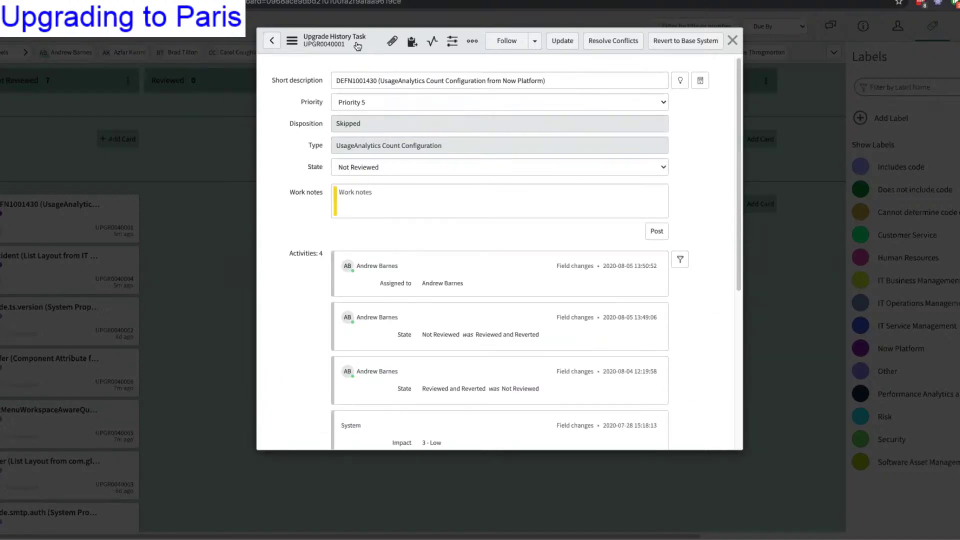
- Copy the UPGR0040001 task's URL and open that record in a new browser tab
{"action": "left_click", "coordinate": [292, 41]}
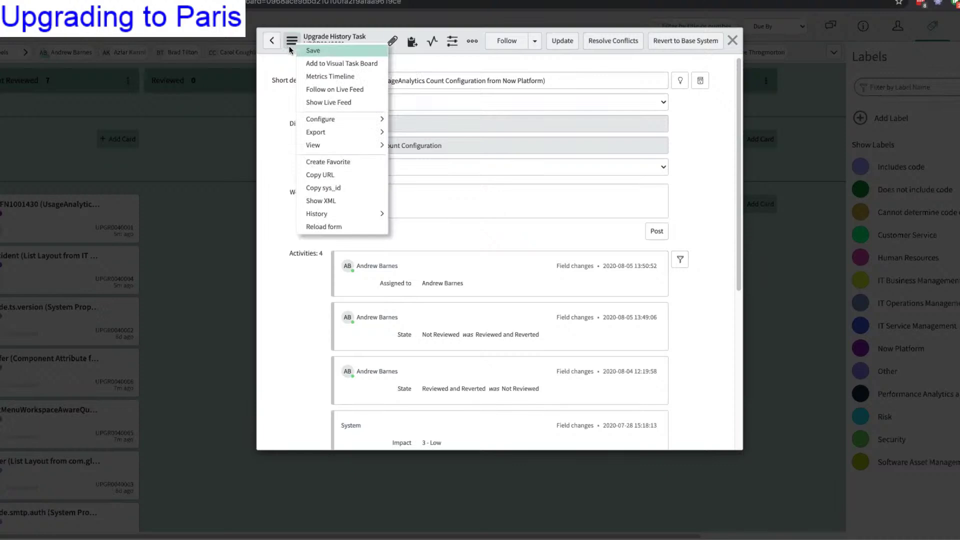
{"action": "left_click", "coordinate": [302, 187]}
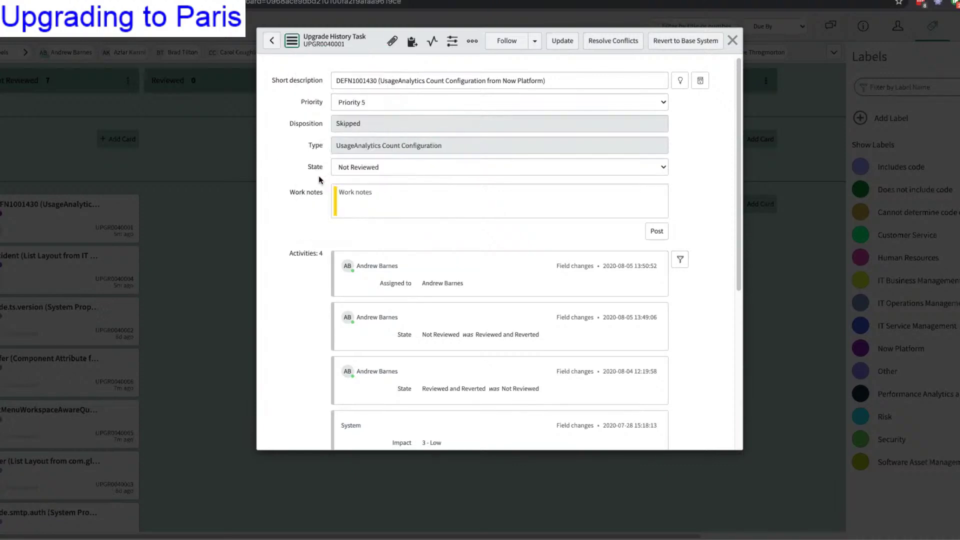
{"action": "left_click", "coordinate": [292, 41]}
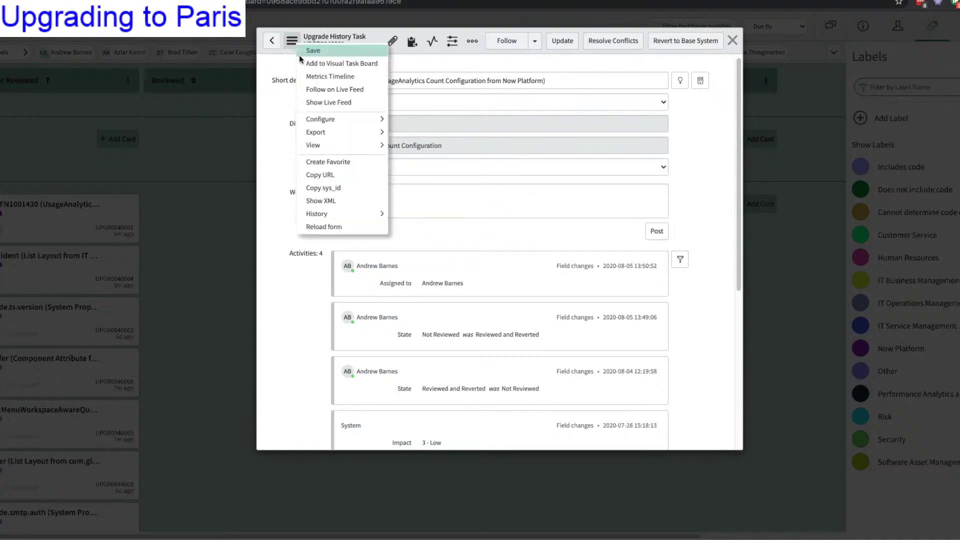
{"action": "left_click", "coordinate": [328, 180]}
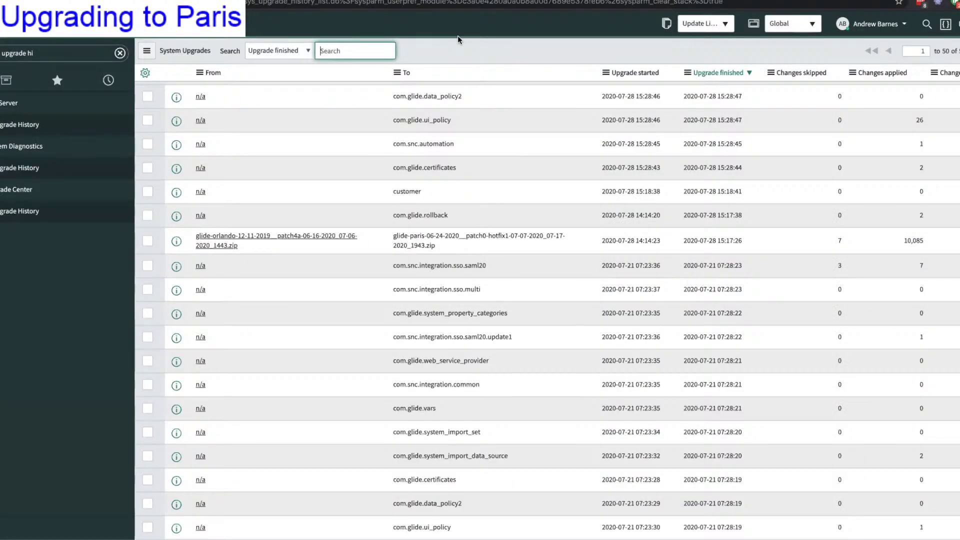
{"action": "key", "text": "super+t"}
{"action": "key", "text": "super+v"}
{"action": "key", "text": "Return"}
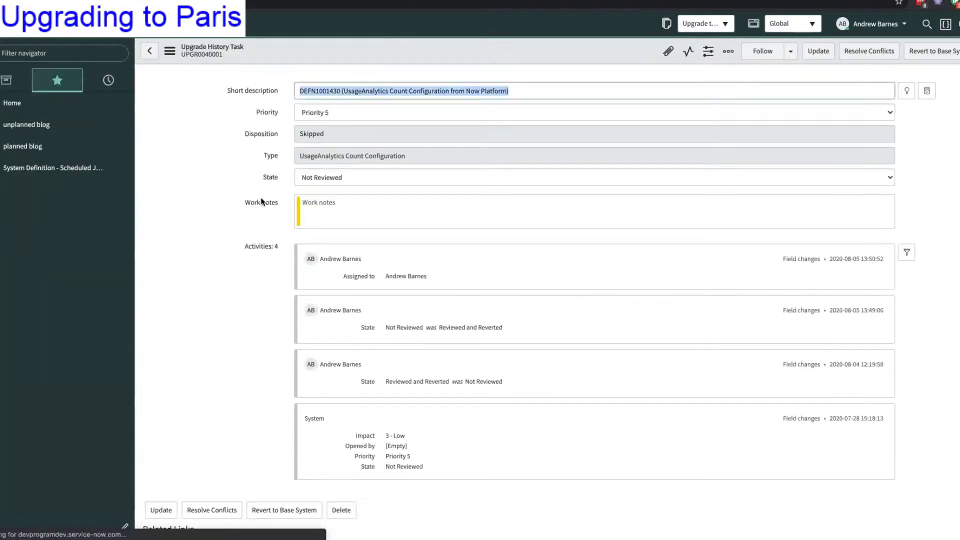
- Look over the full UPGR0040001 task form, including its type, activities, related links and Old Resolution Details list
{"action": "scroll", "coordinate": [260, 200], "scroll_direction": "down", "scroll_amount": 1}
{"action": "scroll", "coordinate": [254, 207], "scroll_direction": "down", "scroll_amount": 1}
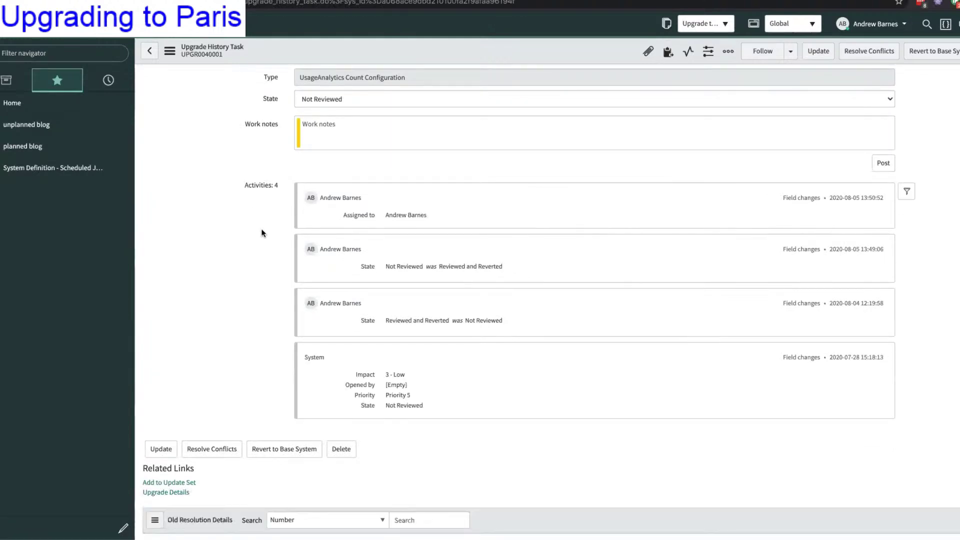
{"action": "scroll", "coordinate": [260, 232], "scroll_direction": "down", "scroll_amount": 3}
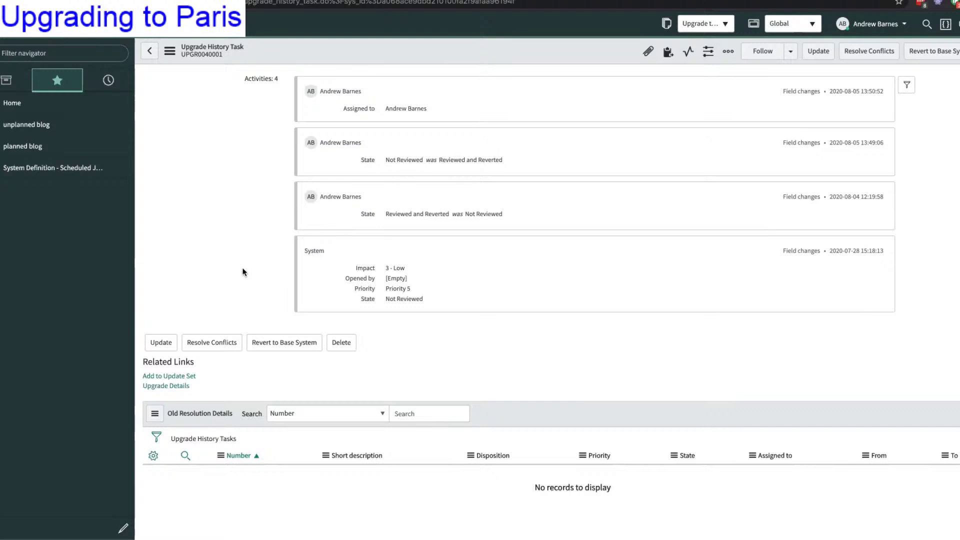
{"action": "scroll", "coordinate": [245, 273], "scroll_direction": "up", "scroll_amount": 5}
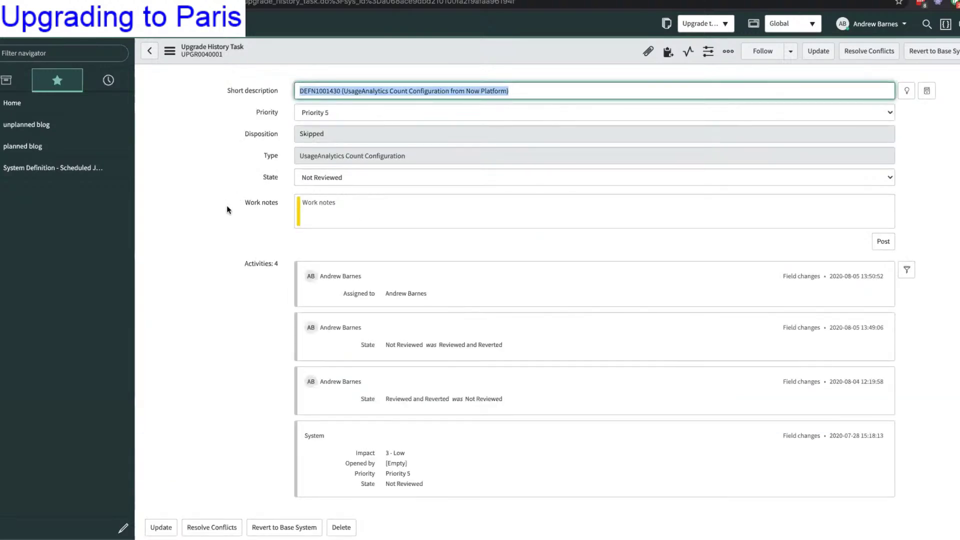
{"action": "double_click", "coordinate": [345, 154]}
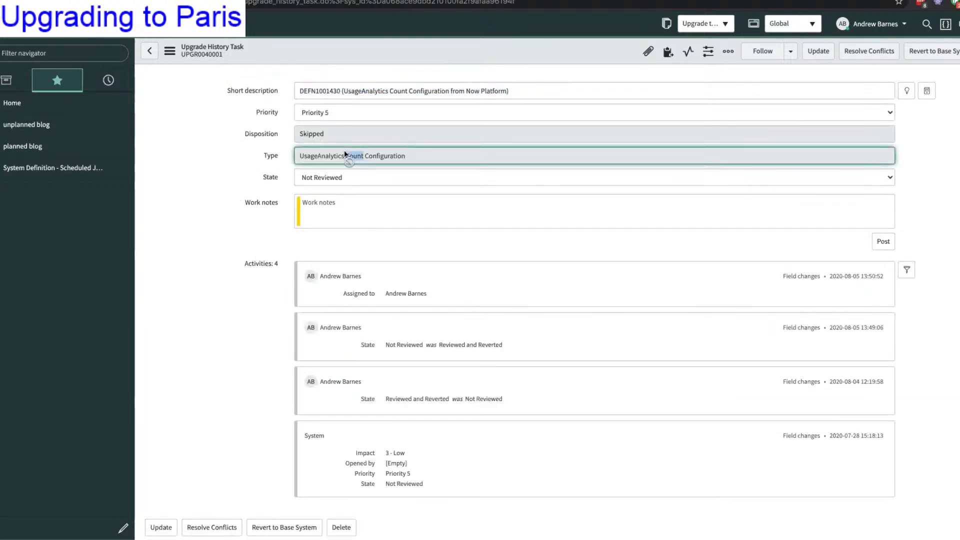
{"action": "left_click", "coordinate": [211, 185]}
{"action": "scroll", "coordinate": [213, 193], "scroll_direction": "down", "scroll_amount": 4}
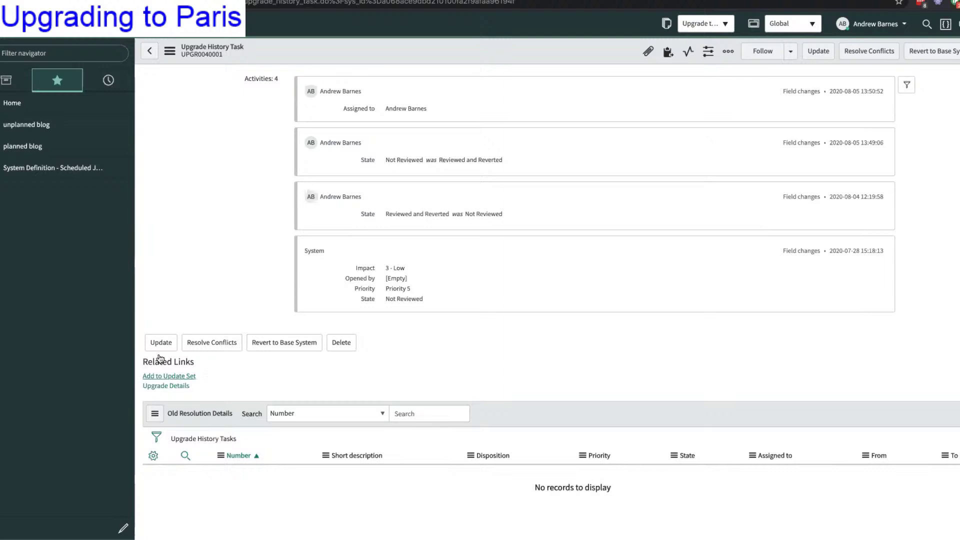
{"action": "scroll", "coordinate": [322, 68], "scroll_direction": "up", "scroll_amount": 4}
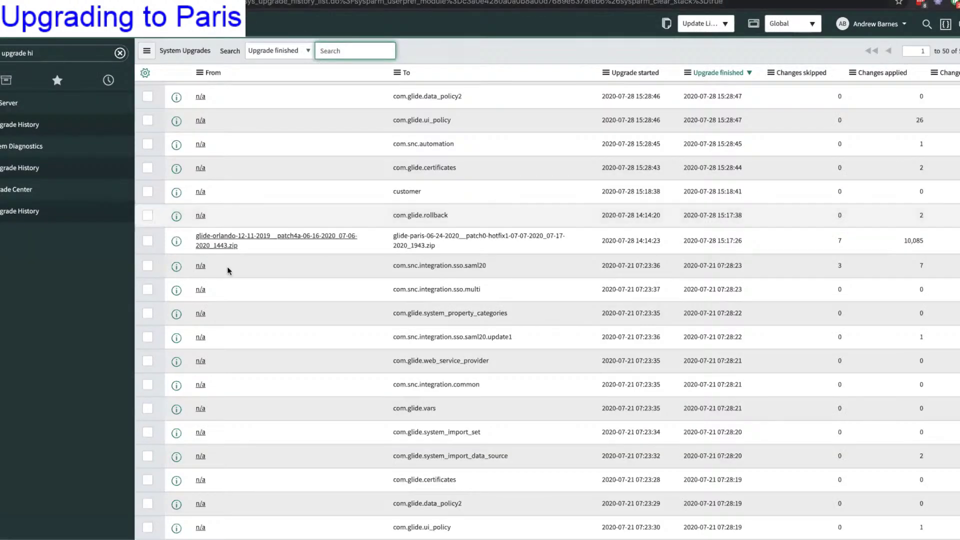
- Open the Orlando-to-Paris upgrade record and view the details of its skipped usageanalytics_count_cfg change for DEFN1001430
{"action": "left_click", "coordinate": [245, 242]}
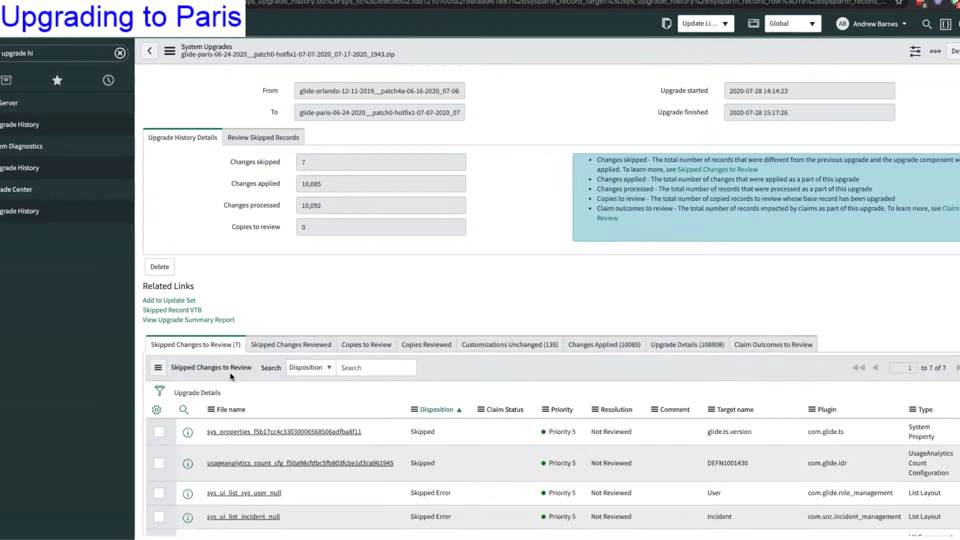
{"action": "scroll", "coordinate": [223, 352], "scroll_direction": "down", "scroll_amount": 3}
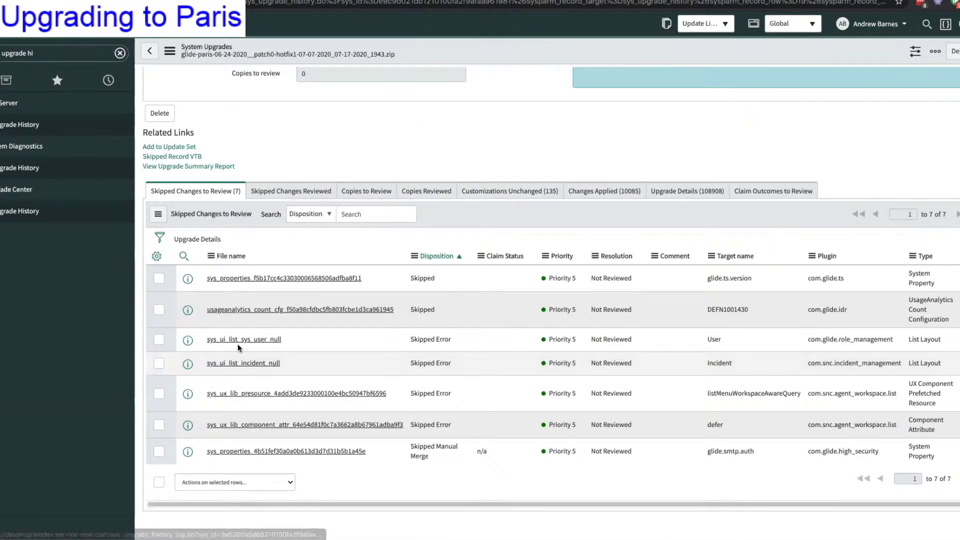
{"action": "left_click", "coordinate": [243, 310]}
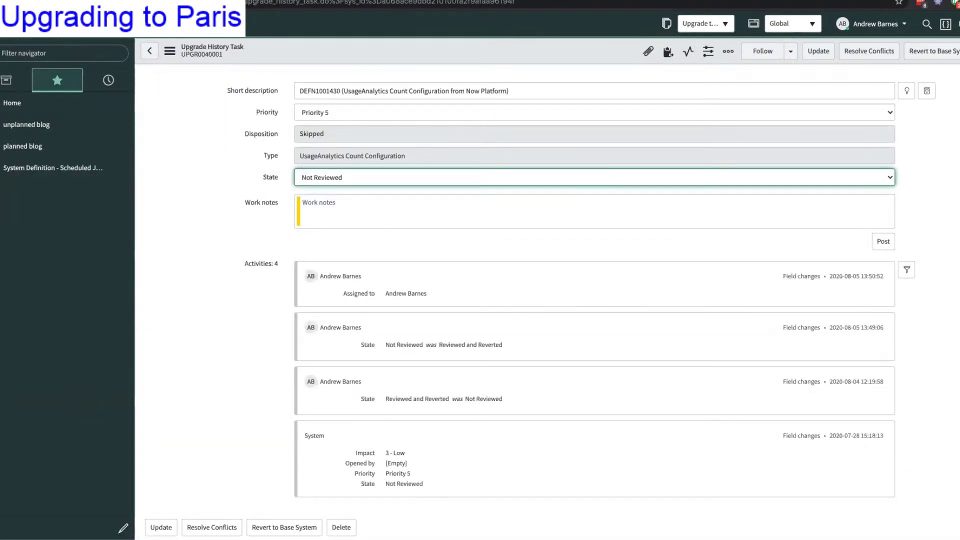
{"action": "key", "text": "alt+Left"}
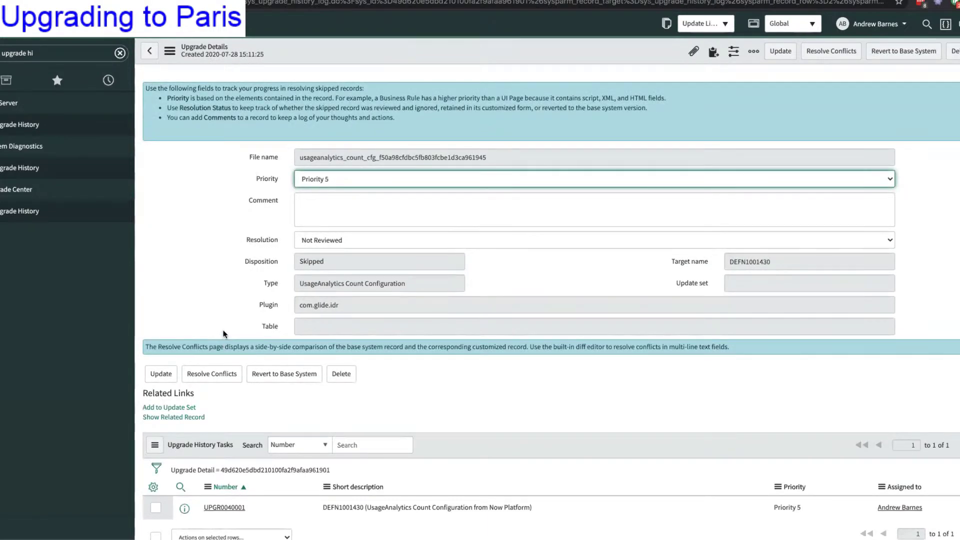
- Show the record related to the DEFN1001430 skipped change and examine line 17 of its script
{"action": "scroll", "coordinate": [223, 334], "scroll_direction": "down", "scroll_amount": 1}
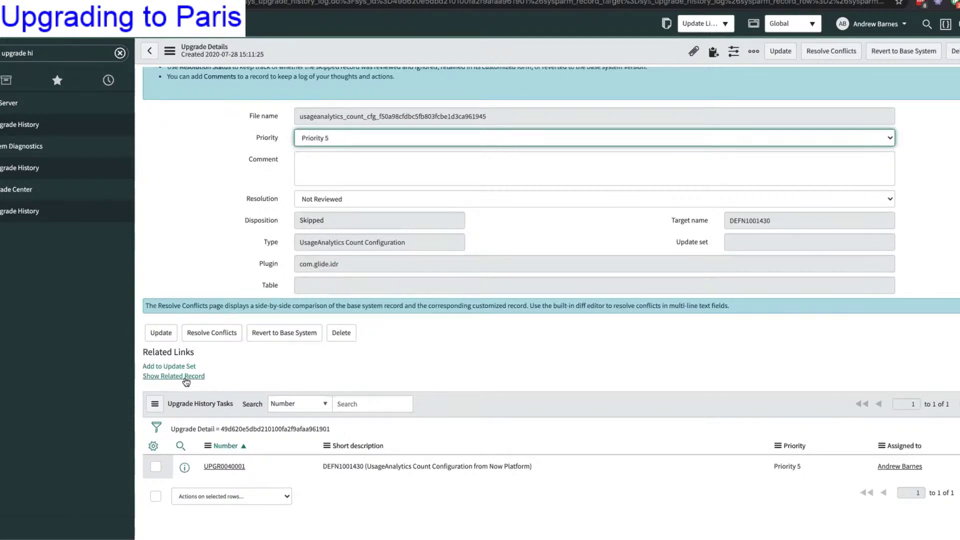
{"action": "left_click", "coordinate": [186, 378]}
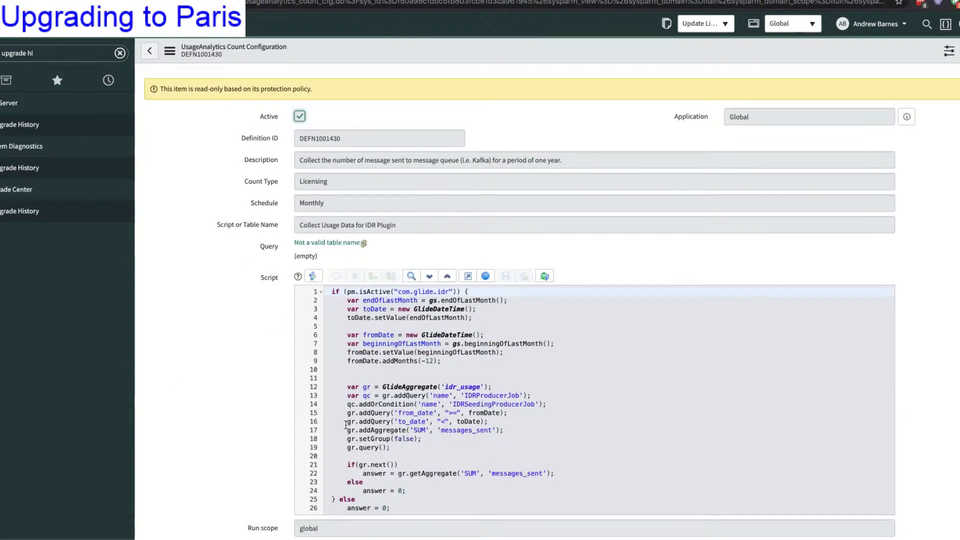
{"action": "left_click_drag", "start_coordinate": [346, 428], "coordinate": [545, 433]}
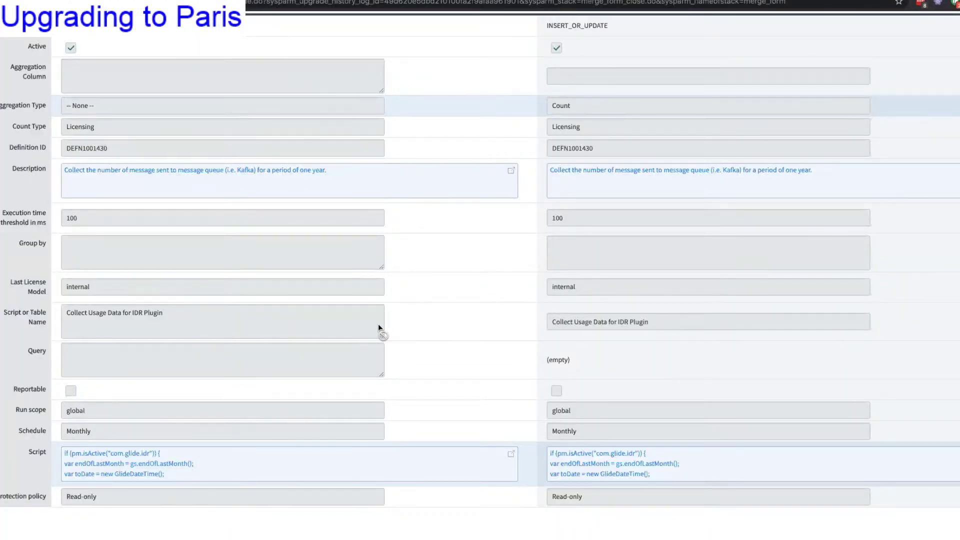
- Compare the base system and customized Script versions of DEFN1001430 from line 17 onward, and leave the comparison without merging
{"action": "left_click", "coordinate": [431, 466]}
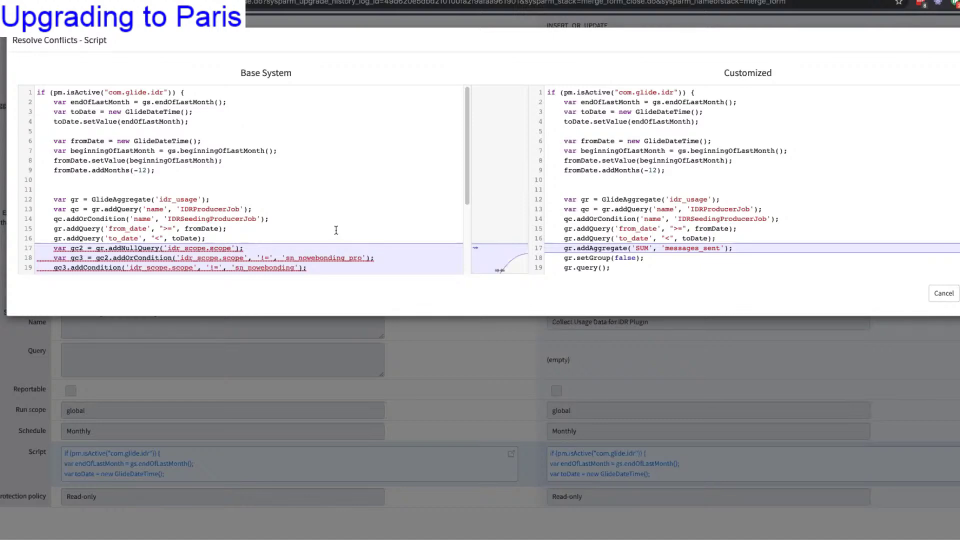
{"action": "scroll", "coordinate": [340, 228], "scroll_direction": "down", "scroll_amount": 3}
{"action": "scroll", "coordinate": [344, 226], "scroll_direction": "up", "scroll_amount": 3}
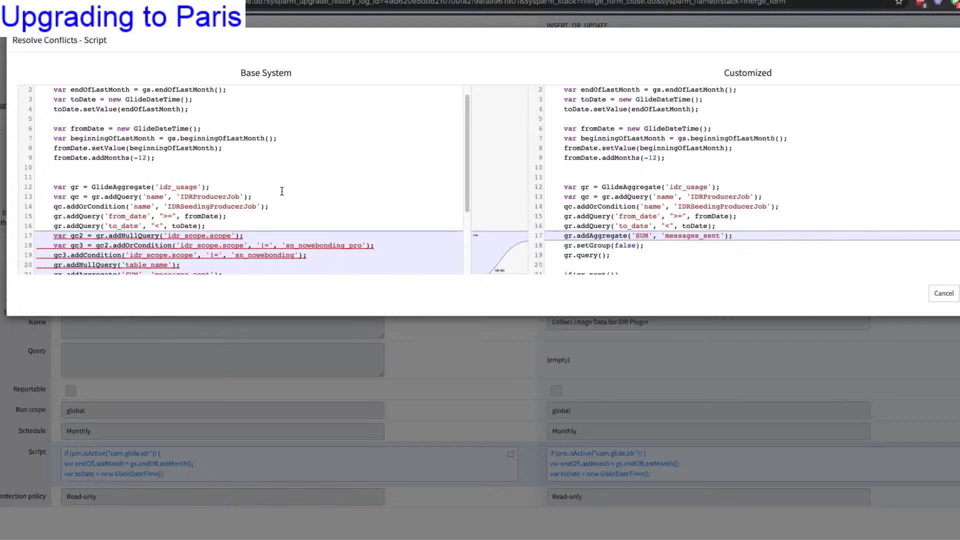
{"action": "scroll", "coordinate": [282, 192], "scroll_direction": "down", "scroll_amount": 1}
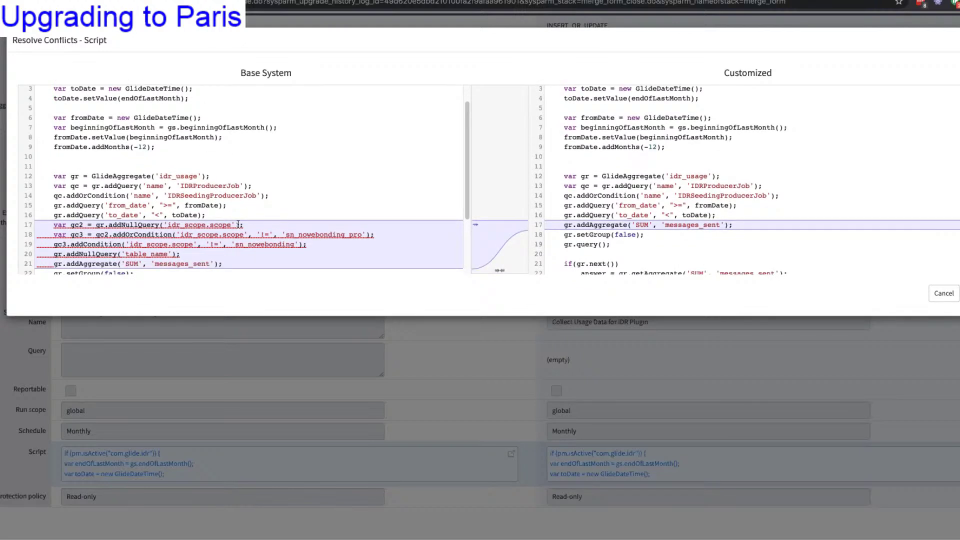
{"action": "scroll", "coordinate": [254, 226], "scroll_direction": "down", "scroll_amount": 3}
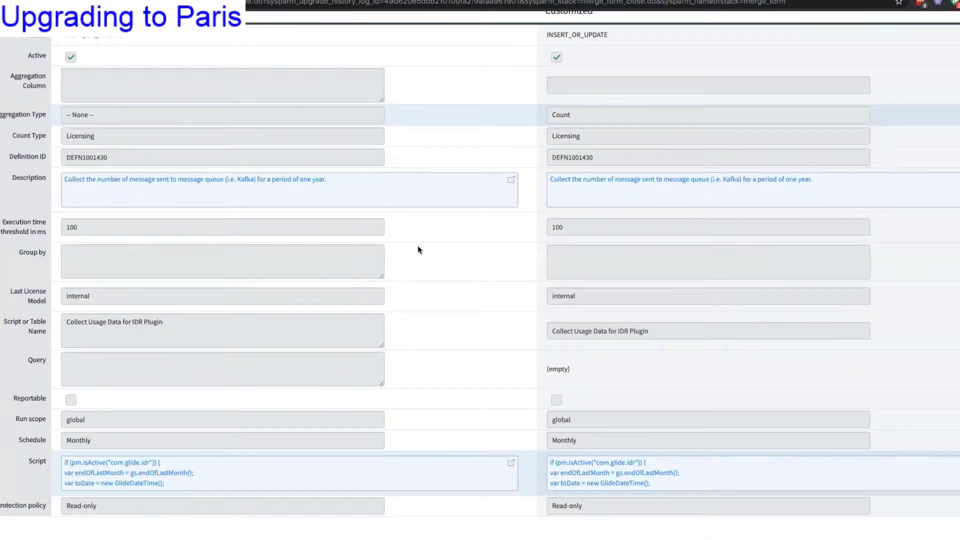
{"action": "scroll", "coordinate": [418, 246], "scroll_direction": "down", "scroll_amount": 1}
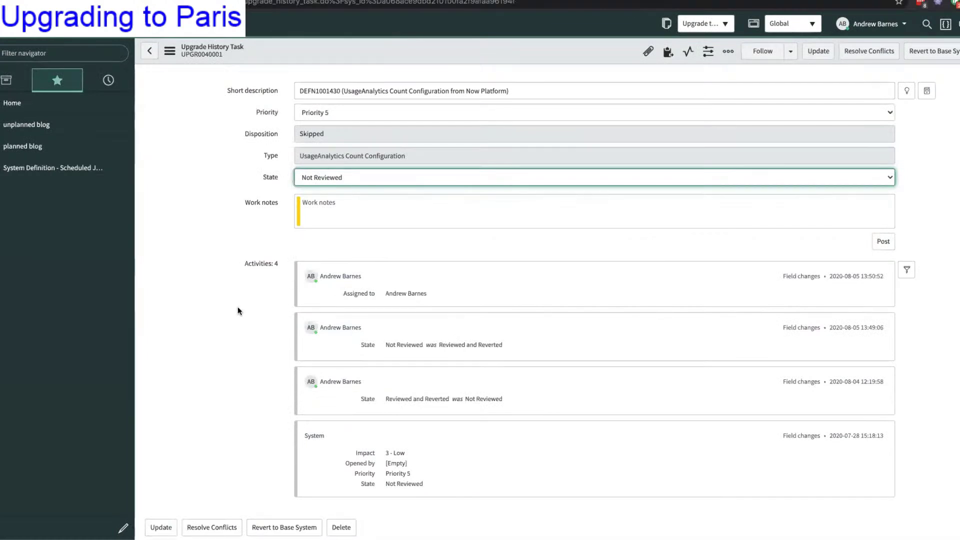
- Revert the UPGR0040001 record to the base system, and dismiss the clipboard notification on the task board's copy of the form
{"action": "scroll", "coordinate": [239, 330], "scroll_direction": "down", "scroll_amount": 3}
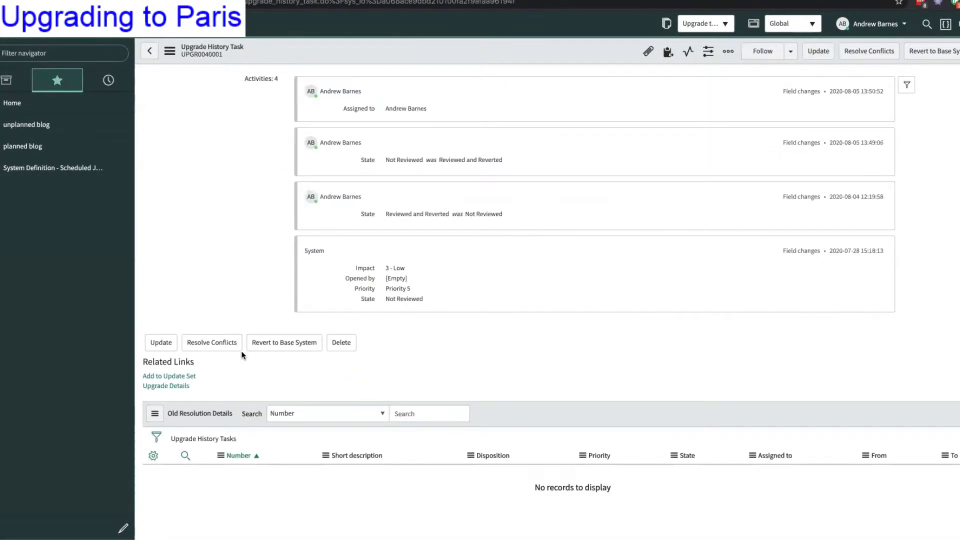
{"action": "left_click", "coordinate": [285, 345]}
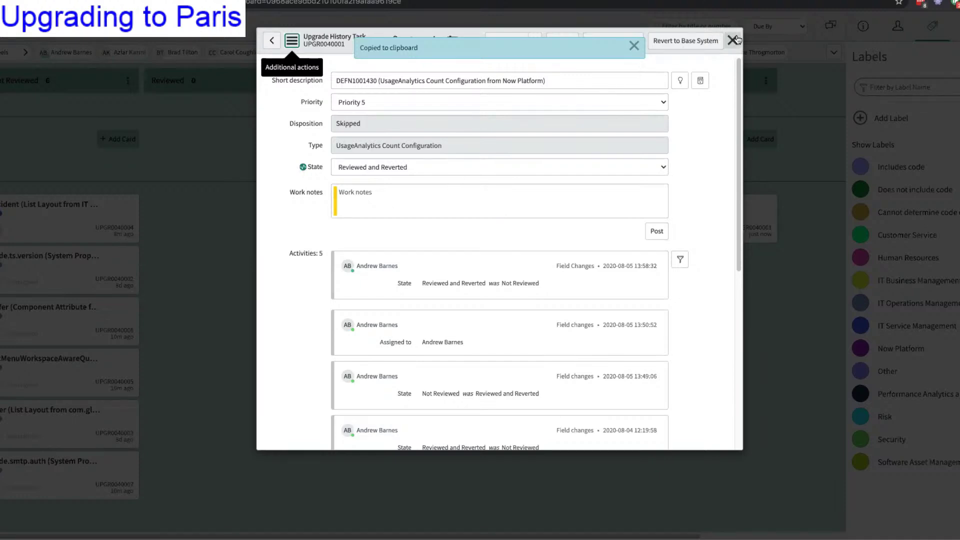
{"action": "left_click", "coordinate": [634, 45]}
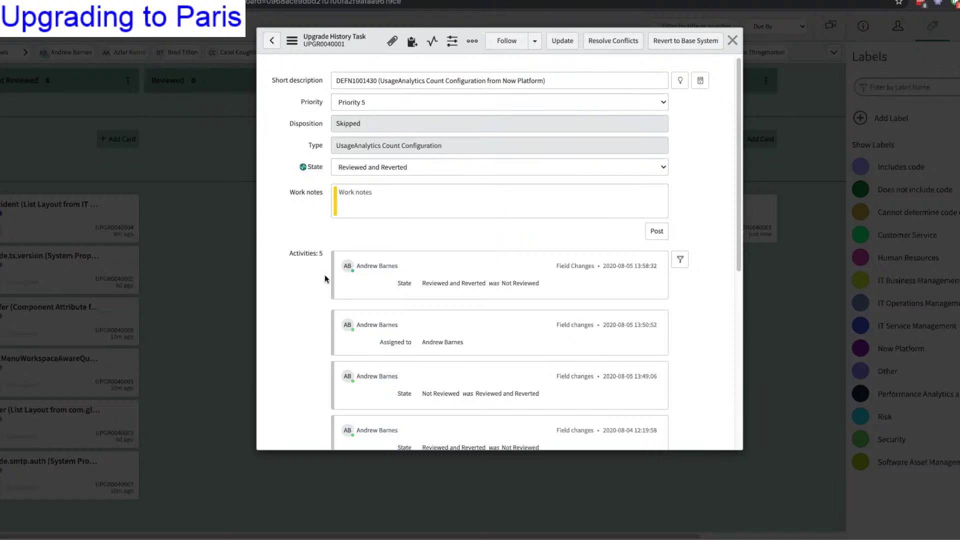
- Look over the reverted UPGR0040001 task's activity history, and close the form and its card to return to the board
{"action": "scroll", "coordinate": [325, 279], "scroll_direction": "down", "scroll_amount": 5}
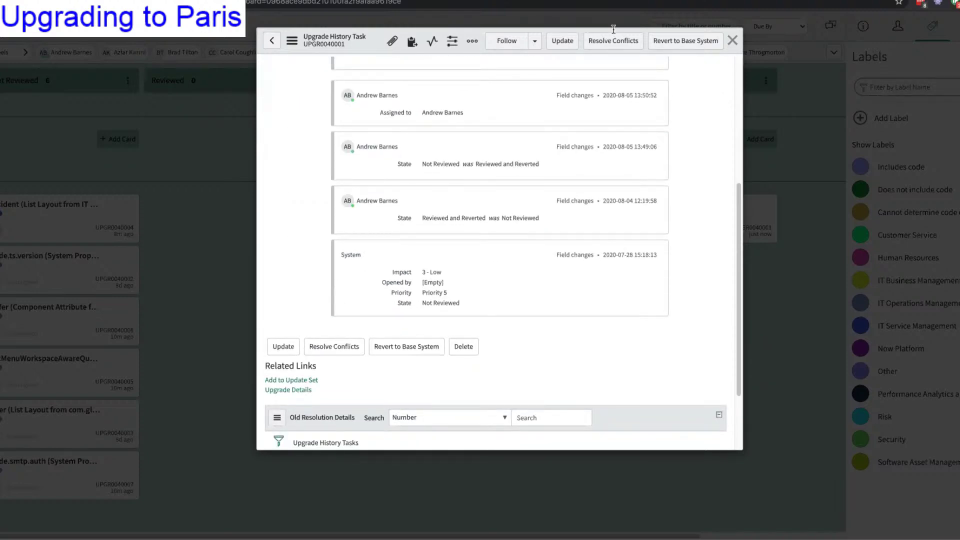
{"action": "left_click", "coordinate": [733, 41]}
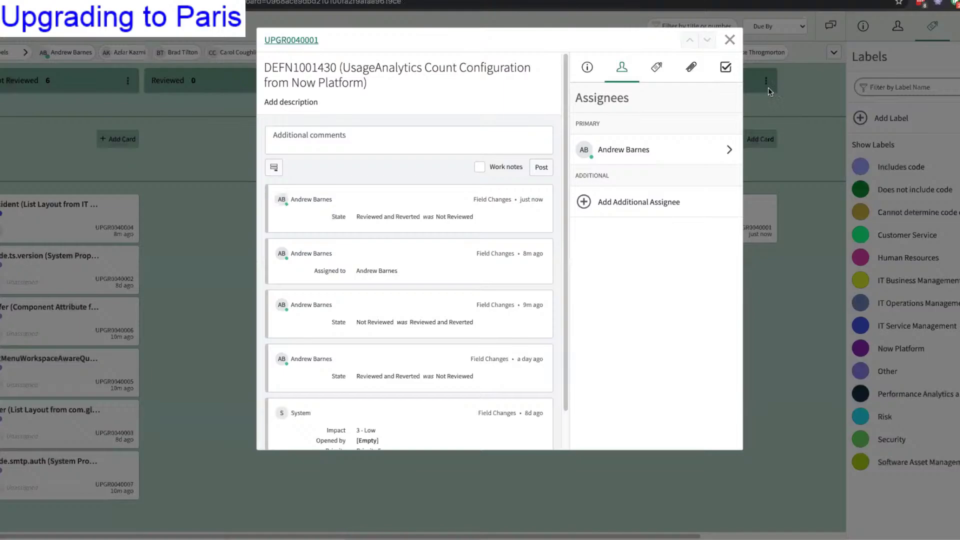
{"action": "key", "text": "Escape"}
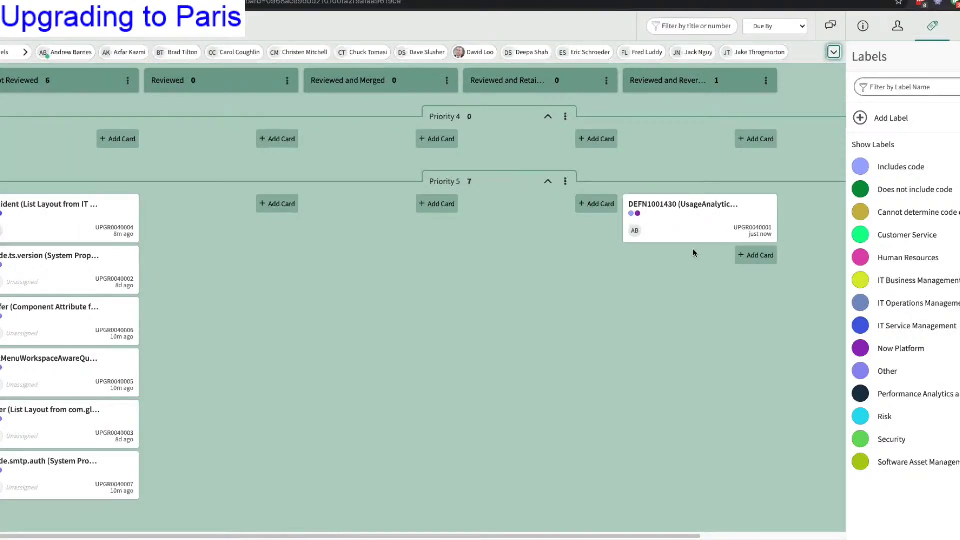
- Move the Not Reviewed Incident list layout card, UPGR0040004, from the Priority 5 lane to the Priority 2 lane
{"action": "scroll", "coordinate": [165, 276], "scroll_direction": "up", "scroll_amount": 3}
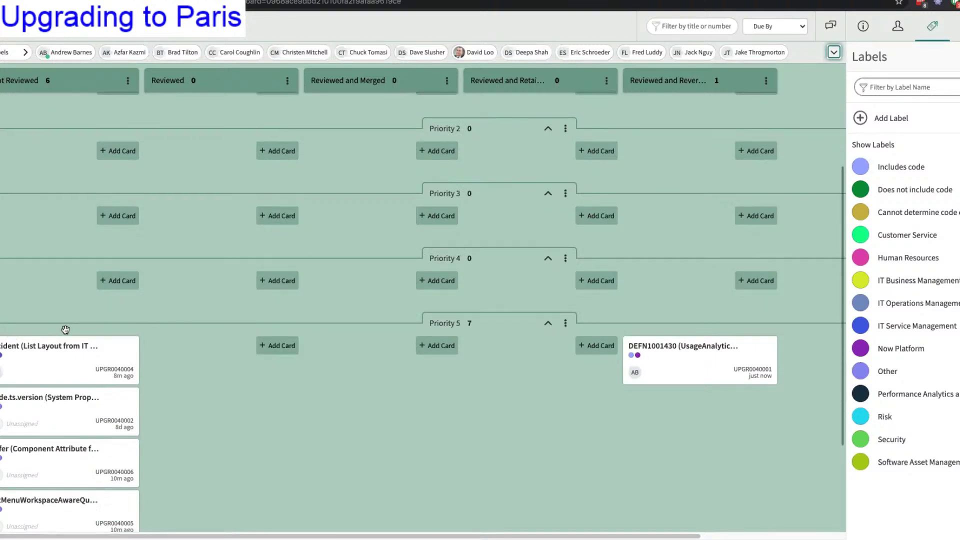
{"action": "left_click_drag", "start_coordinate": [62, 346], "coordinate": [110, 156]}
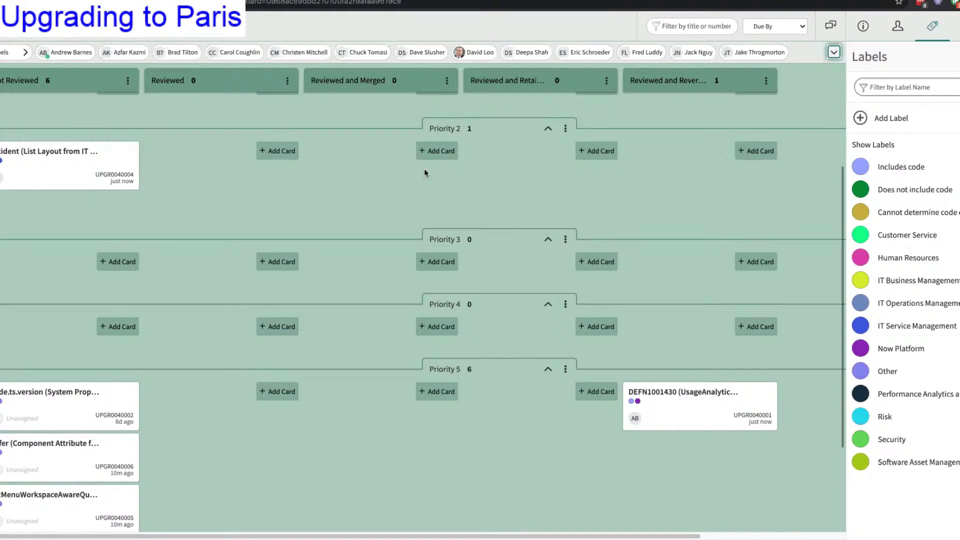
- Collapse the empty Priority 3, Priority 4, Priority 1 and None lanes on the task board
{"action": "left_click", "coordinate": [548, 239]}
{"action": "left_click", "coordinate": [548, 269]}
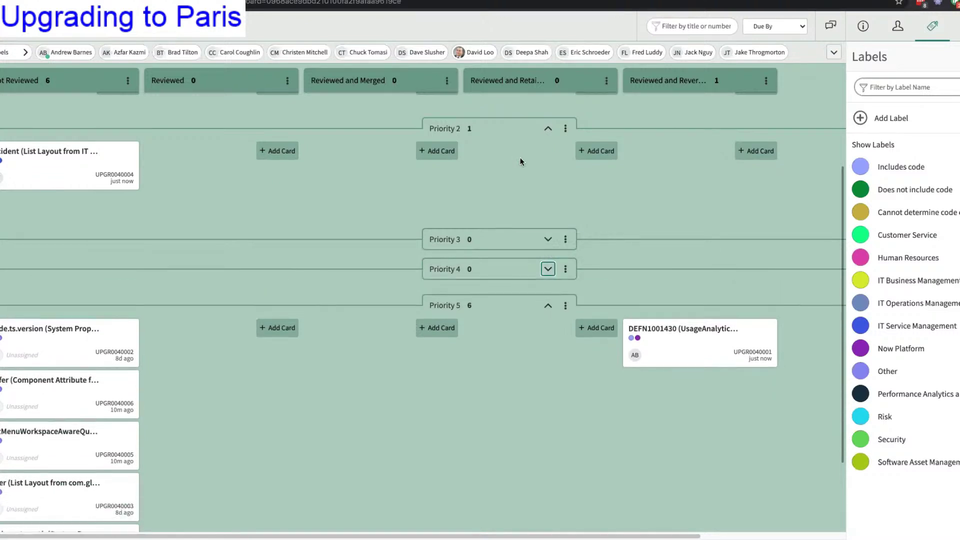
{"action": "scroll", "coordinate": [525, 165], "scroll_direction": "up", "scroll_amount": 3}
{"action": "left_click", "coordinate": [548, 176]}
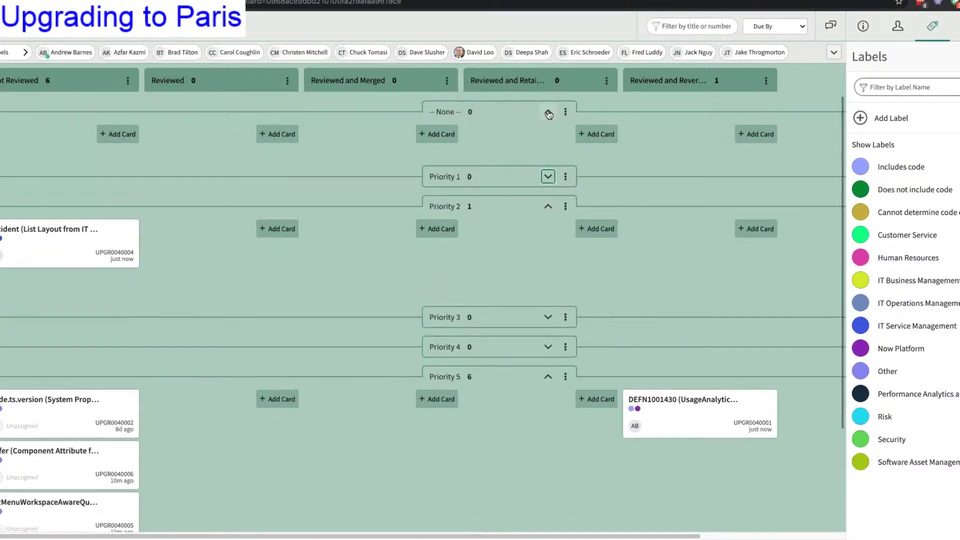
{"action": "left_click", "coordinate": [549, 112]}
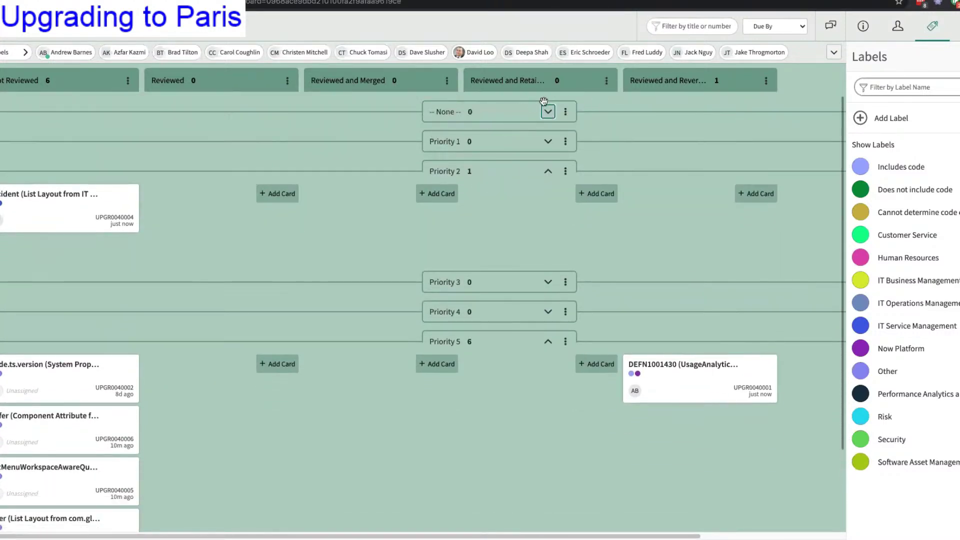
- Hide the None, Priority 1, Priority 3 and Priority 4 lanes from the board, and close the Labels sidebar
{"action": "left_click", "coordinate": [565, 112]}
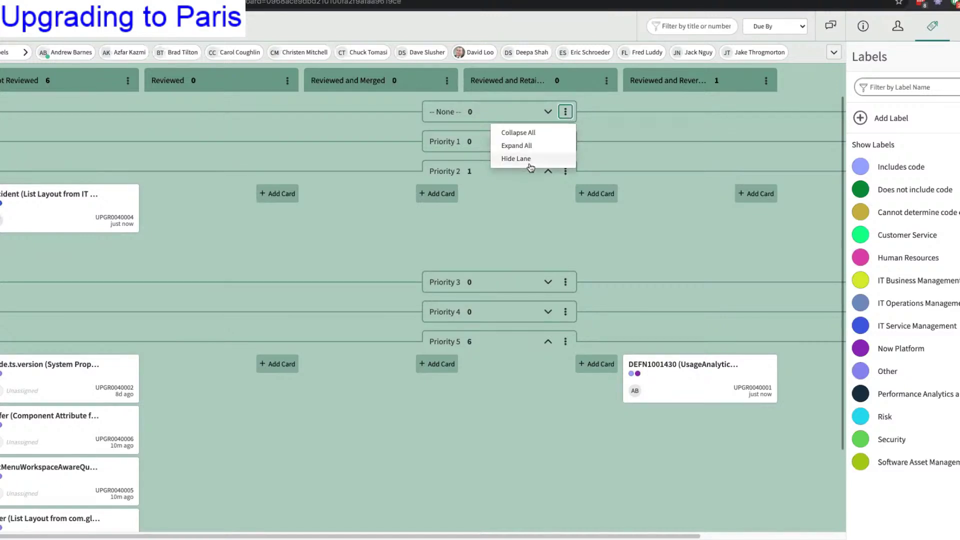
{"action": "left_click", "coordinate": [566, 113]}
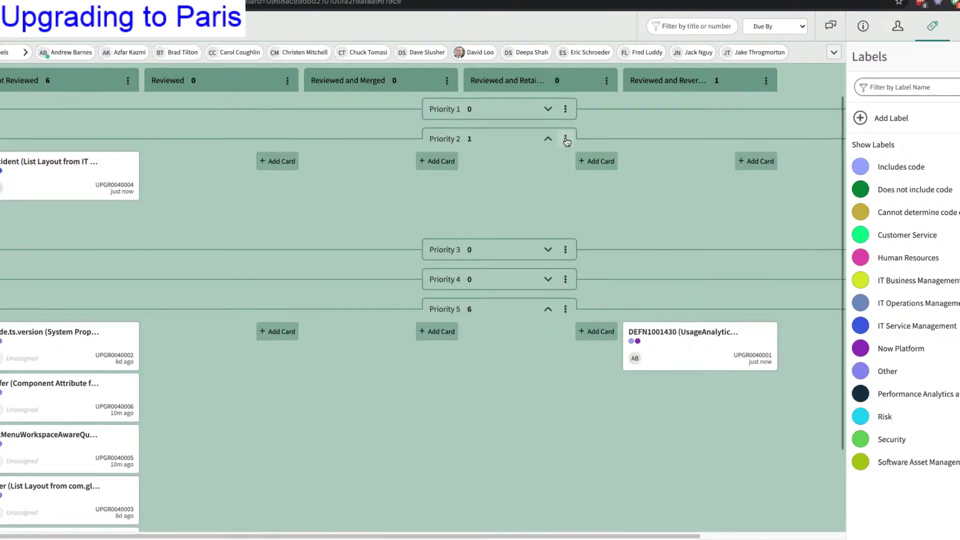
{"action": "left_click", "coordinate": [565, 112]}
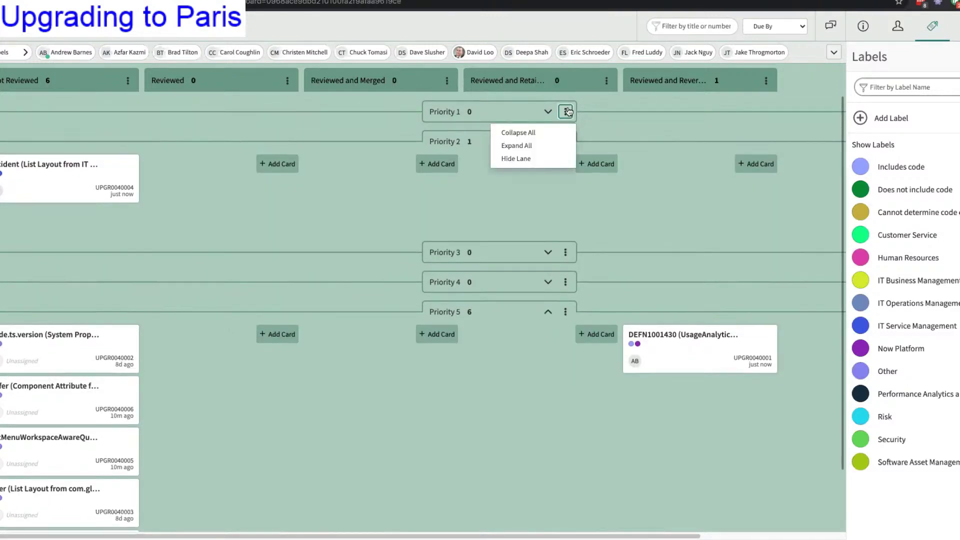
{"action": "left_click", "coordinate": [550, 158]}
{"action": "left_click", "coordinate": [566, 224]}
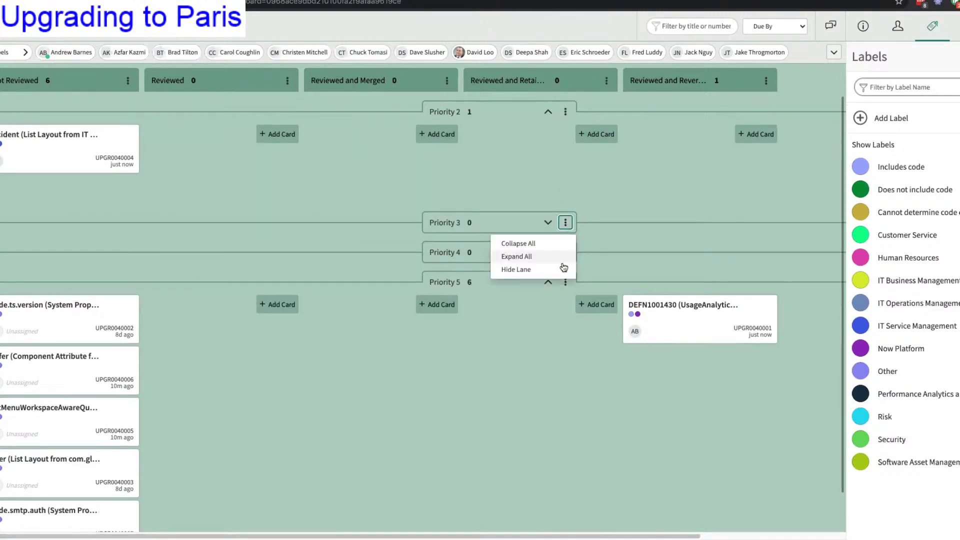
{"action": "left_click", "coordinate": [565, 223]}
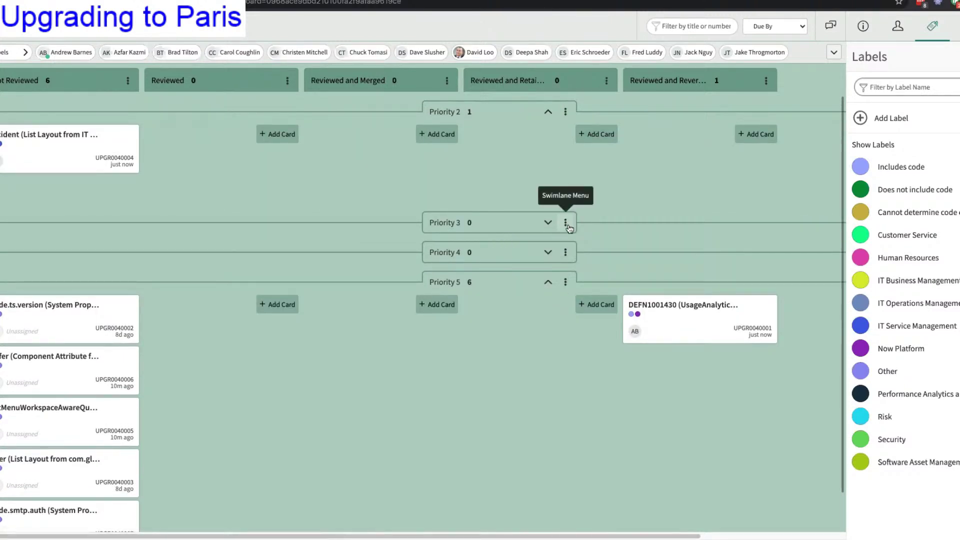
{"action": "left_click", "coordinate": [566, 223]}
{"action": "left_click", "coordinate": [551, 270]}
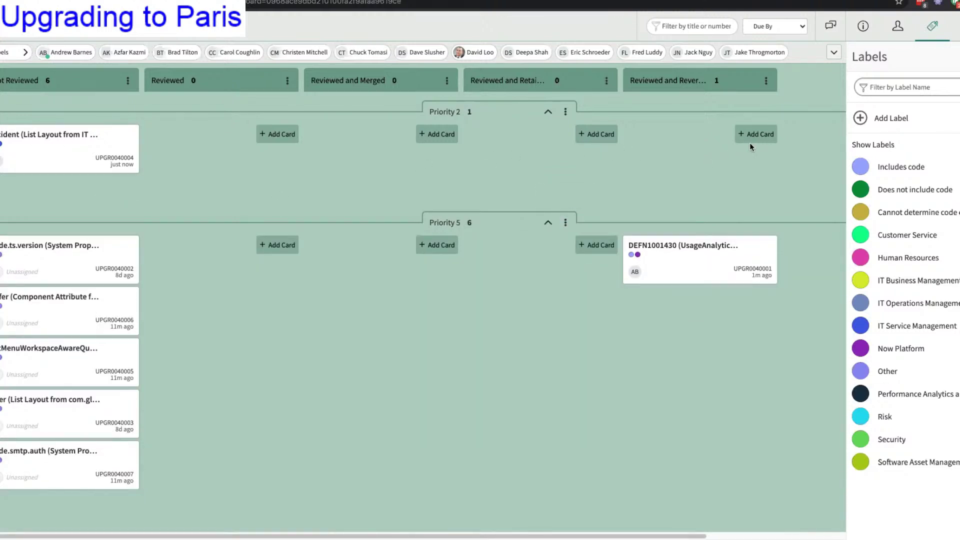
{"action": "left_click", "coordinate": [933, 27]}
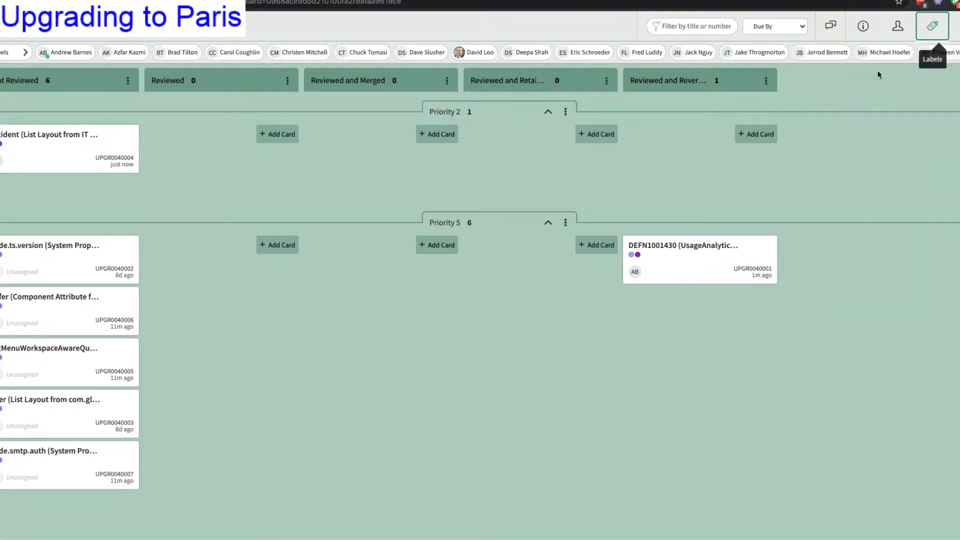
- Check the board's configuration options and the Priority 2 lane's options without changing any of them
{"action": "left_click", "coordinate": [959, 26]}
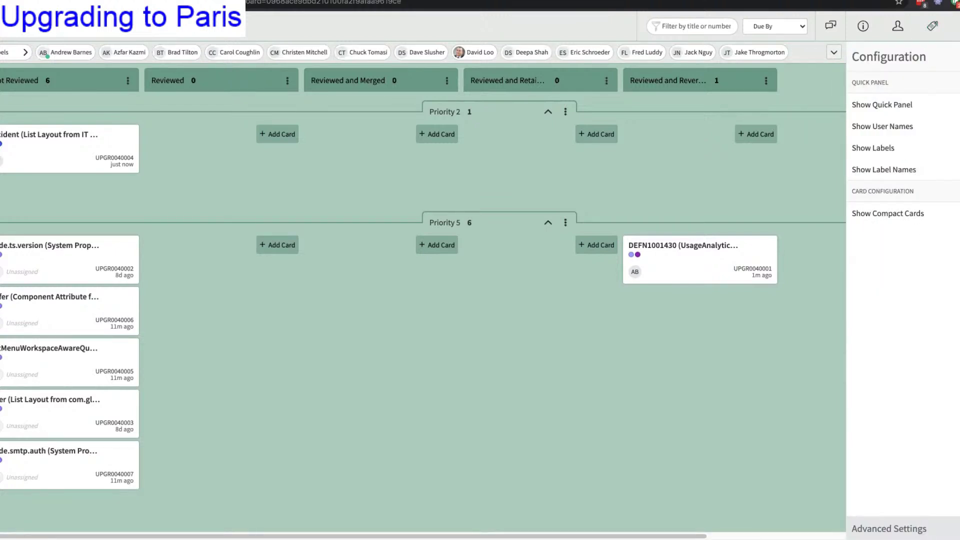
{"action": "key", "text": "Escape"}
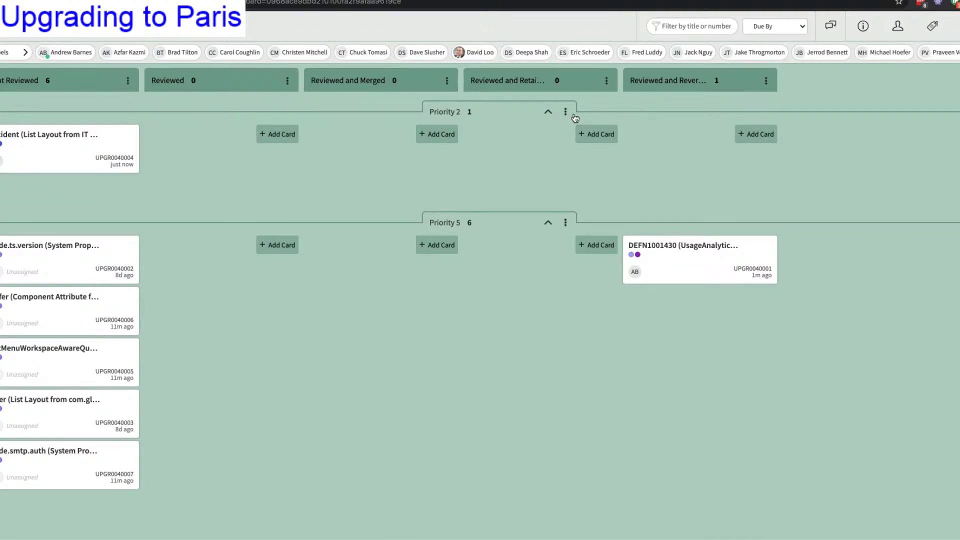
{"action": "left_click", "coordinate": [567, 113]}
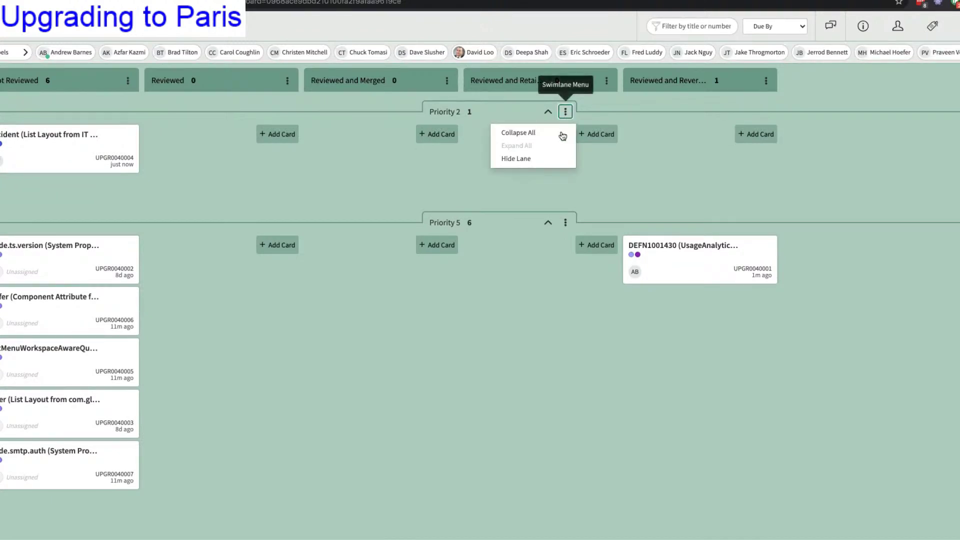
{"action": "left_click", "coordinate": [557, 370]}
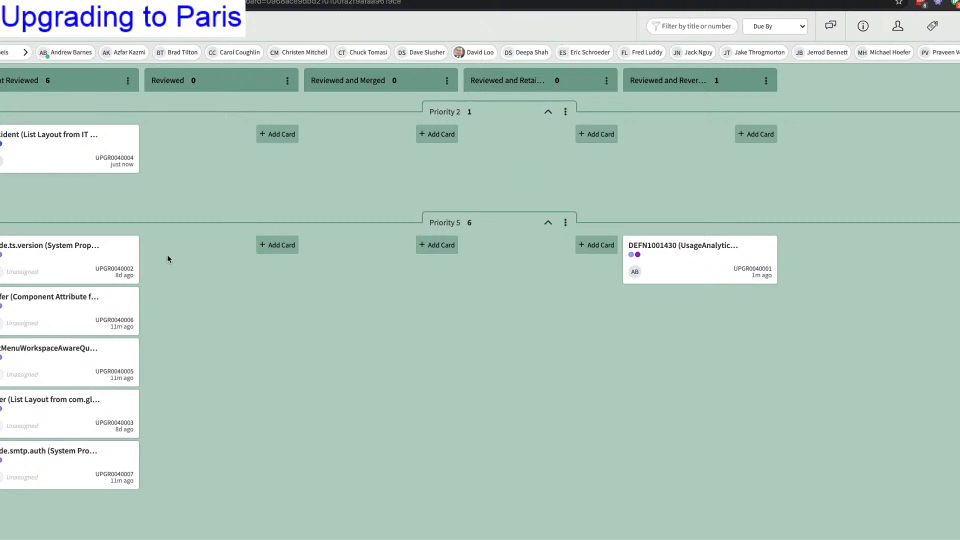
- Review the activity history of Incident list layout card UPGR0040004, and move the card to Reviewed and Retained in the Priority 2 lane
{"action": "left_click", "coordinate": [46, 145]}
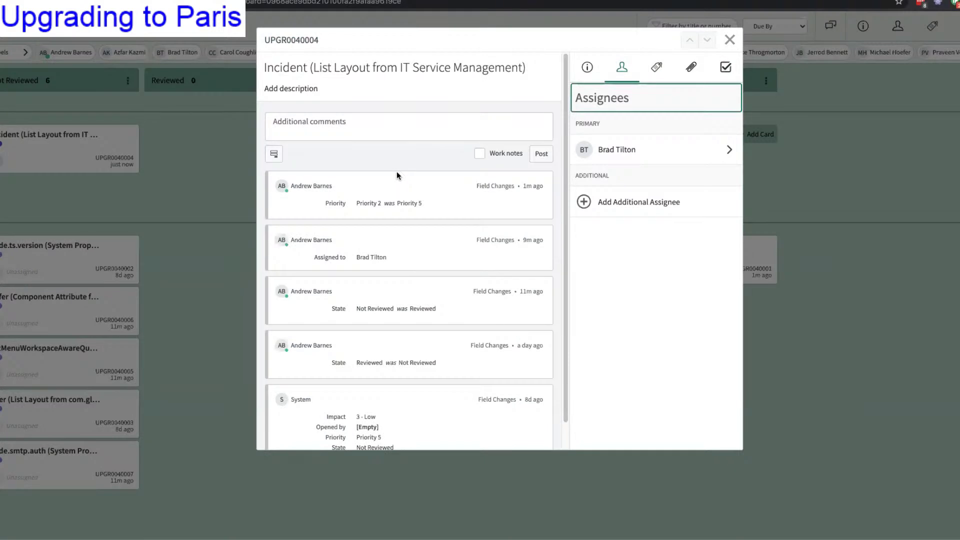
{"action": "scroll", "coordinate": [397, 171], "scroll_direction": "down", "scroll_amount": 1}
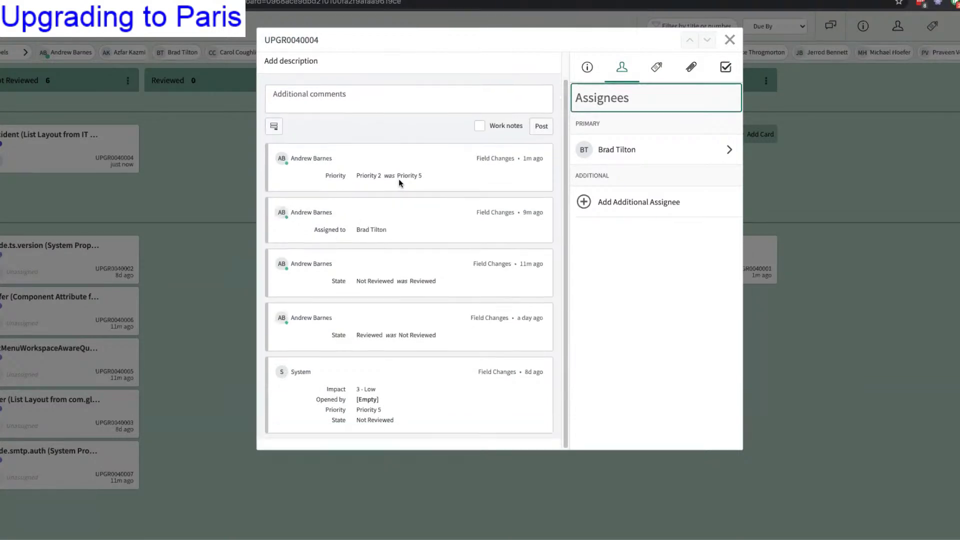
{"action": "left_click", "coordinate": [729, 40]}
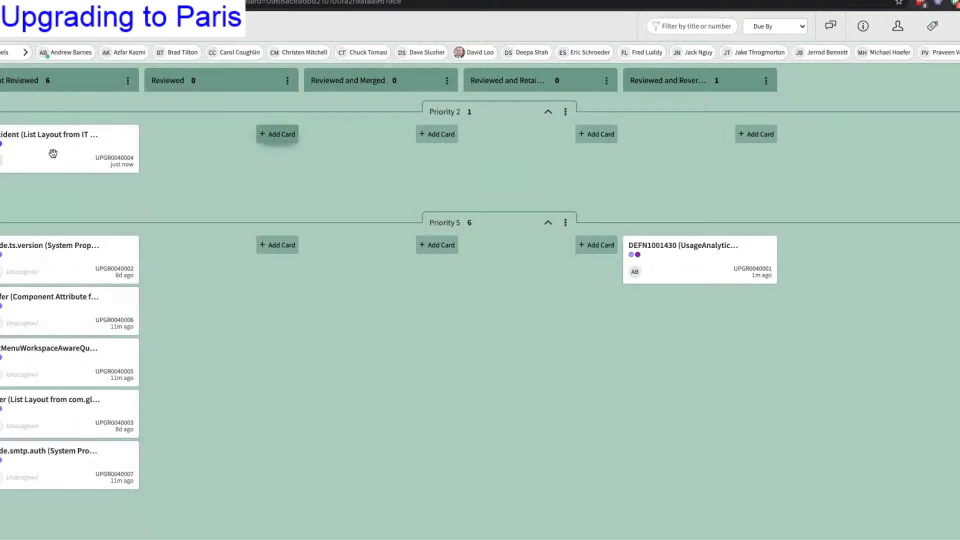
{"action": "left_click_drag", "start_coordinate": [59, 134], "coordinate": [509, 133]}
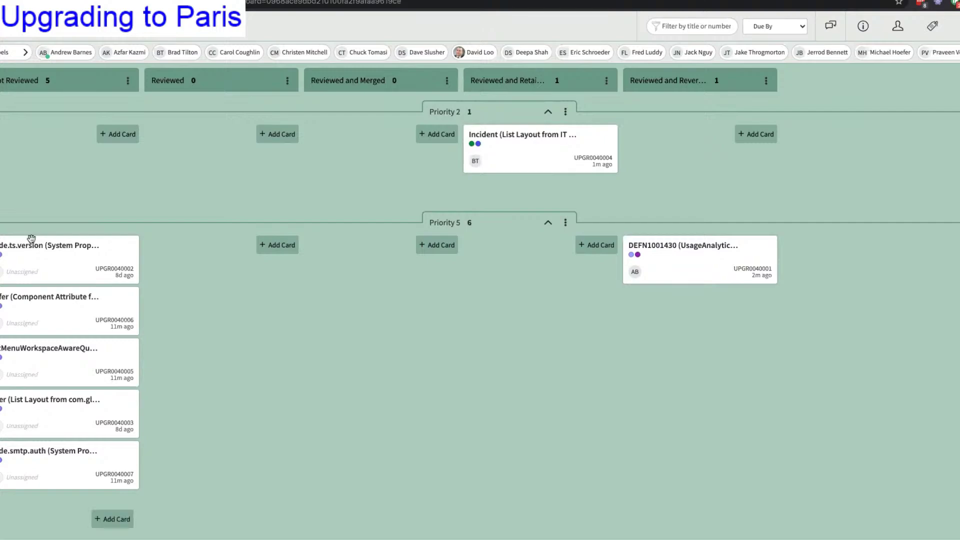
- Open the UPGR0040002 record for glide.ts.version, and compare its base system and customized versions without merging
{"action": "left_click", "coordinate": [67, 248]}
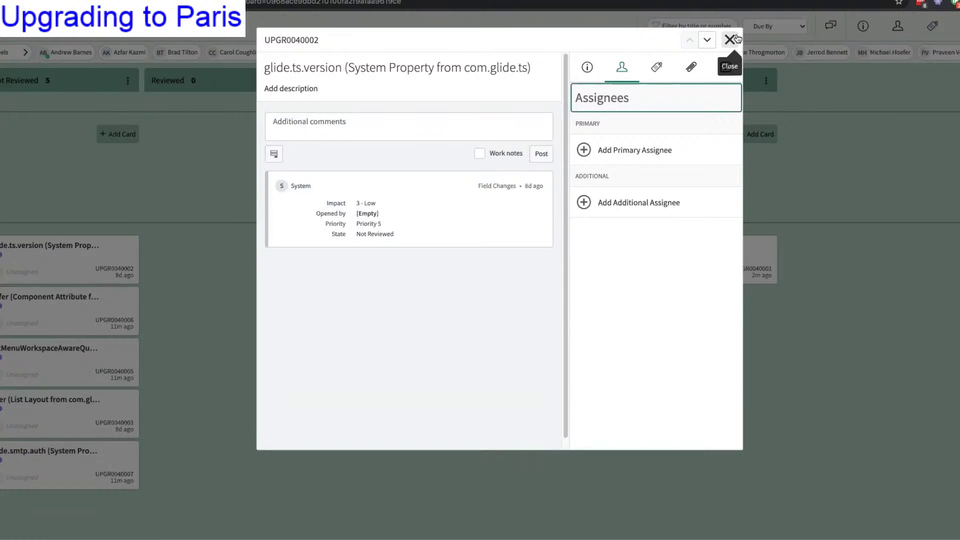
{"action": "left_click", "coordinate": [284, 44]}
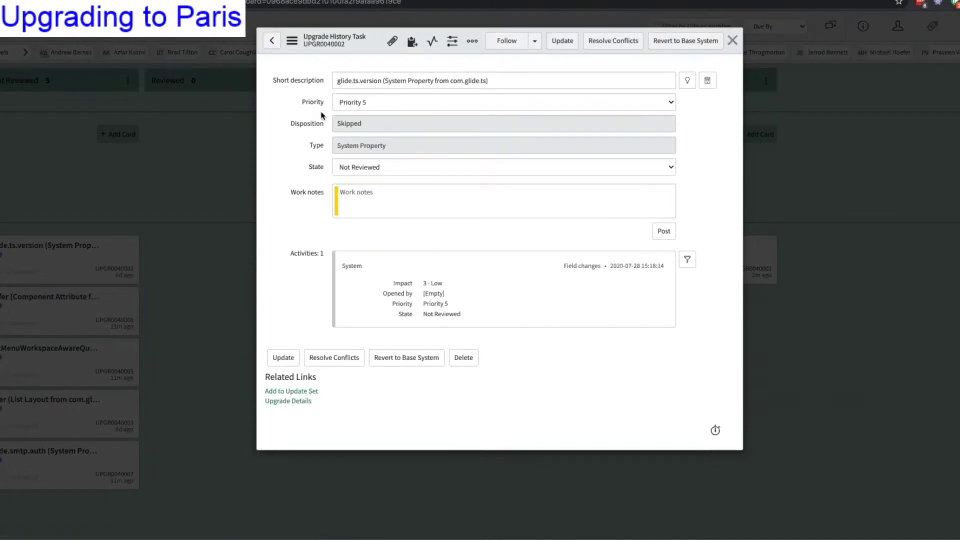
{"action": "scroll", "coordinate": [340, 216], "scroll_direction": "down", "scroll_amount": 3}
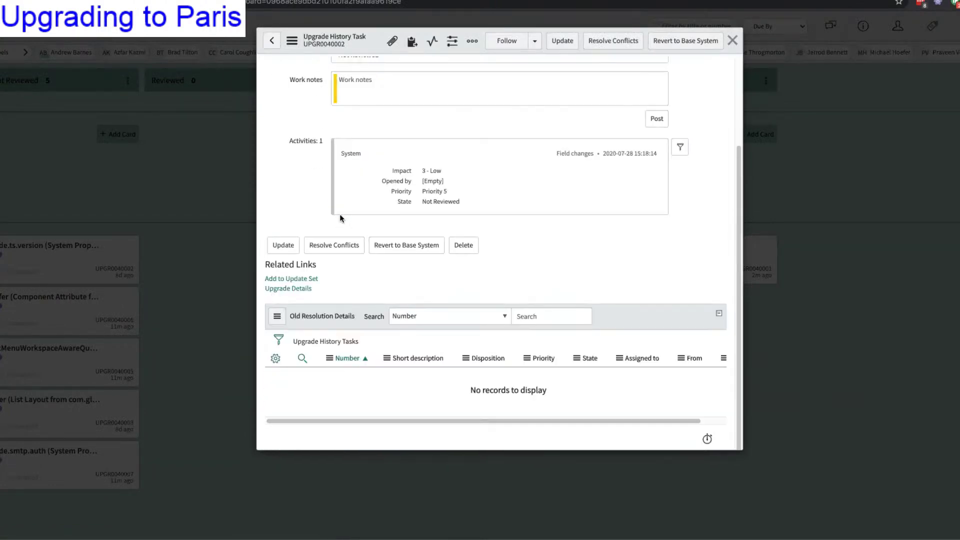
{"action": "left_click", "coordinate": [332, 246]}
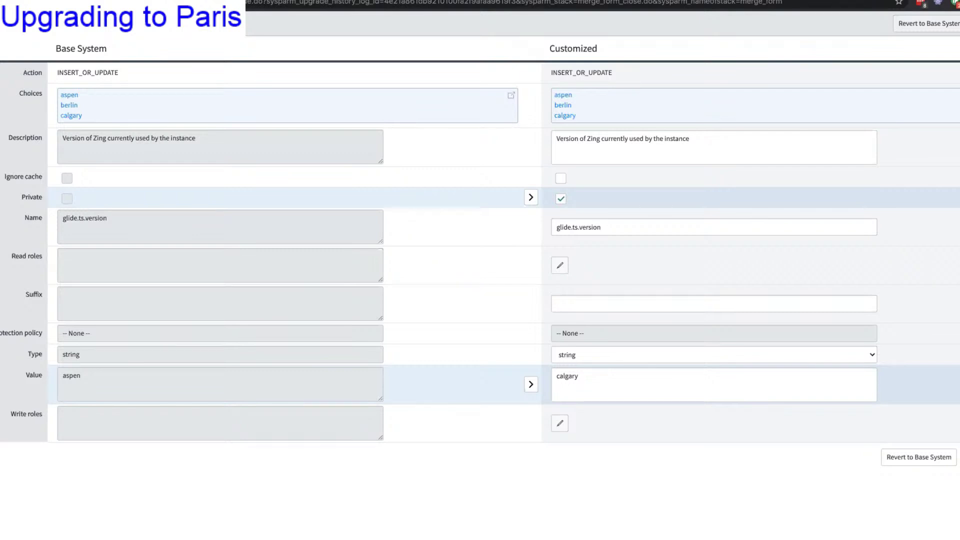
{"action": "key", "text": "alt+Left"}
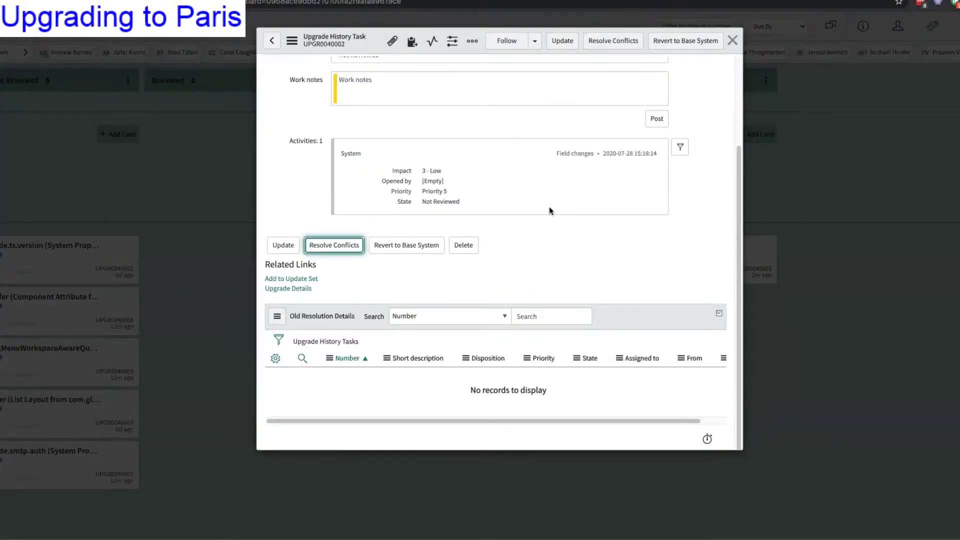
- Close the UPGR0040002 record and its card, and move the card to Reviewed and Retained in the Priority 5 lane
{"action": "scroll", "coordinate": [552, 205], "scroll_direction": "up", "scroll_amount": 3}
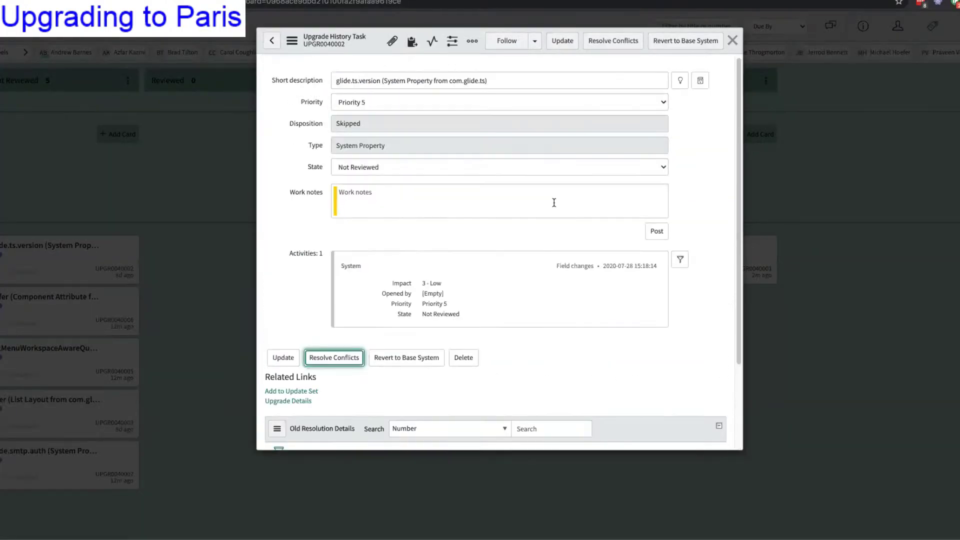
{"action": "left_click", "coordinate": [732, 39]}
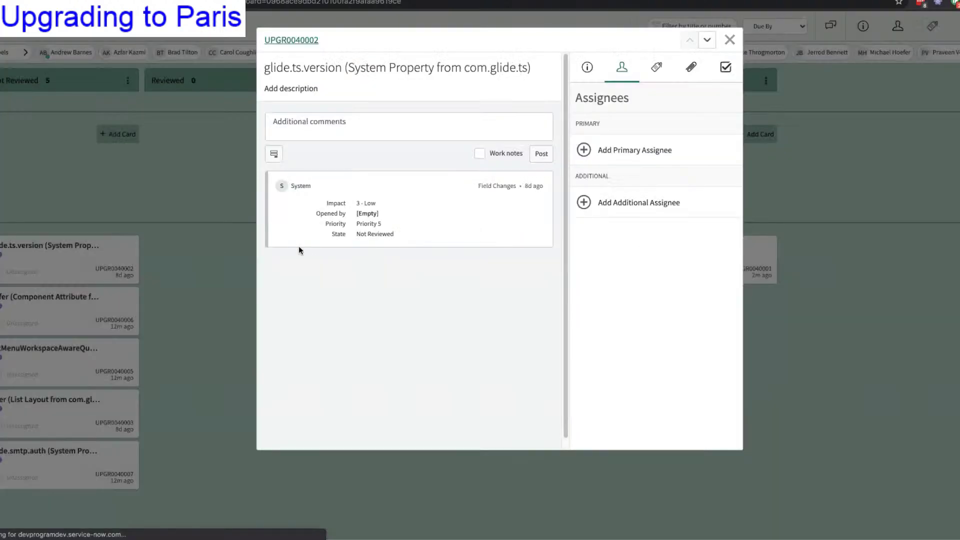
{"action": "left_click", "coordinate": [730, 39]}
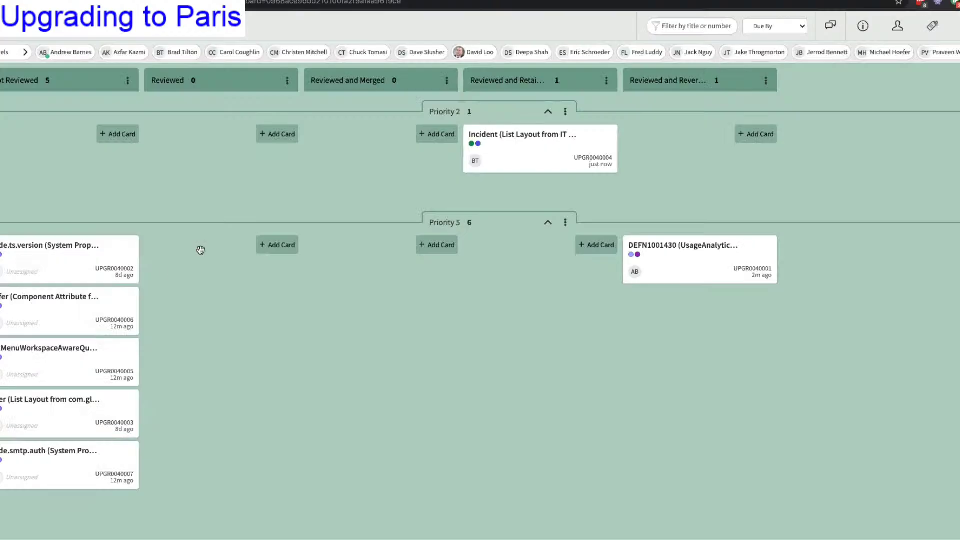
{"action": "left_click_drag", "start_coordinate": [56, 249], "coordinate": [453, 300]}
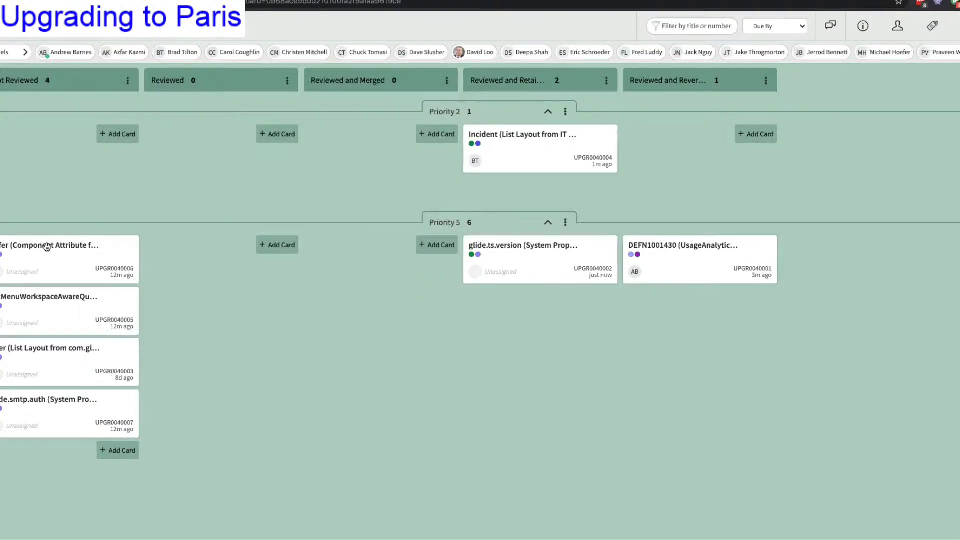
- Open the full record of Priority 5 defer card UPGR0040006, examine its details, activities and related links, and return to the card
{"action": "left_click", "coordinate": [38, 264]}
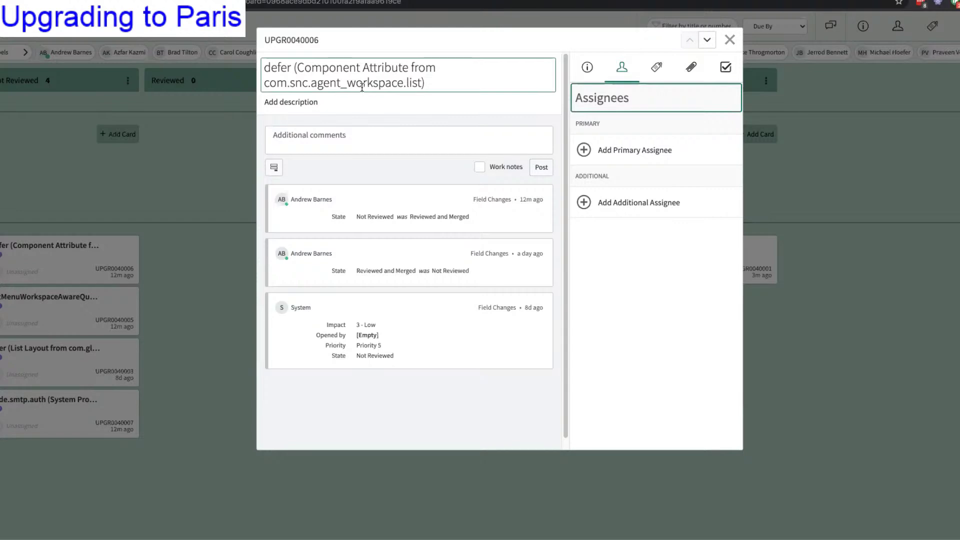
{"action": "left_click", "coordinate": [294, 40]}
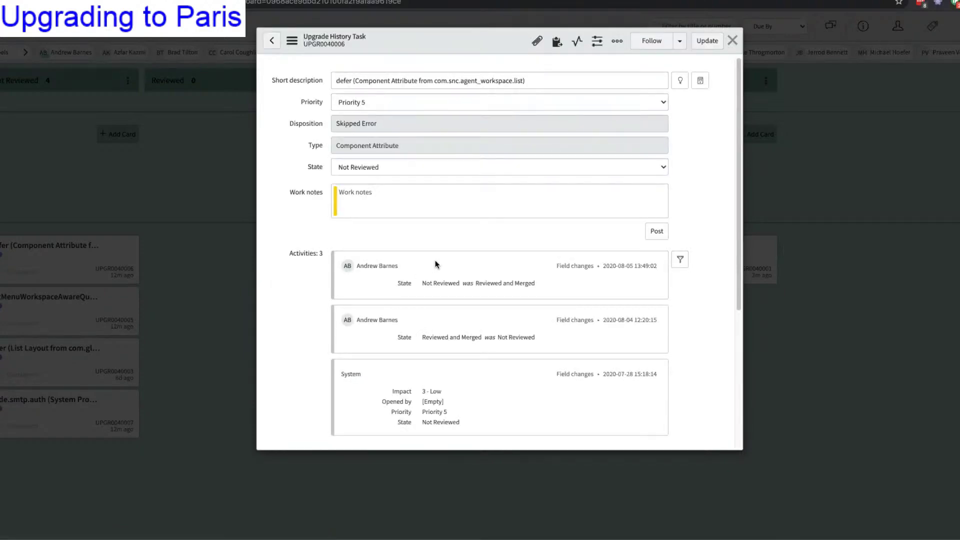
{"action": "scroll", "coordinate": [435, 261], "scroll_direction": "down", "scroll_amount": 5}
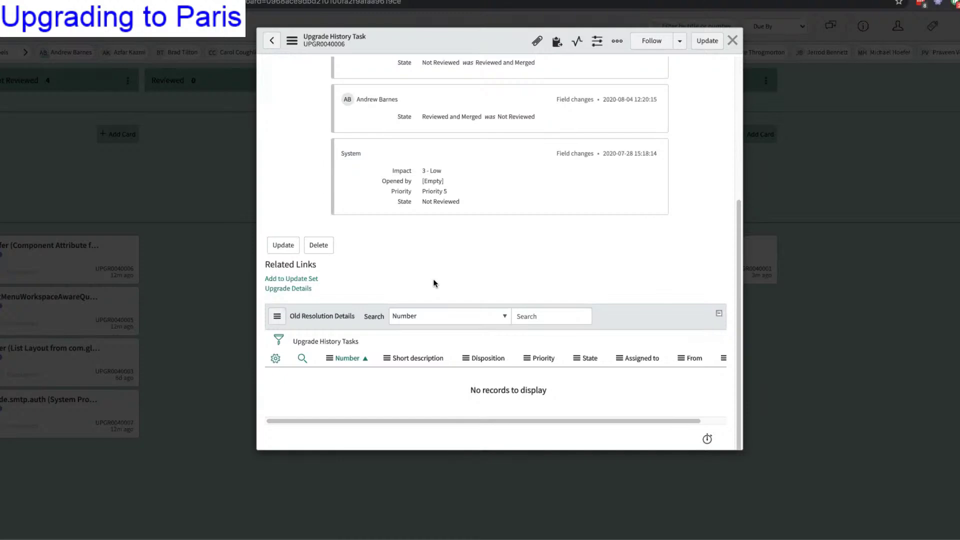
{"action": "scroll", "coordinate": [434, 283], "scroll_direction": "up", "scroll_amount": 5}
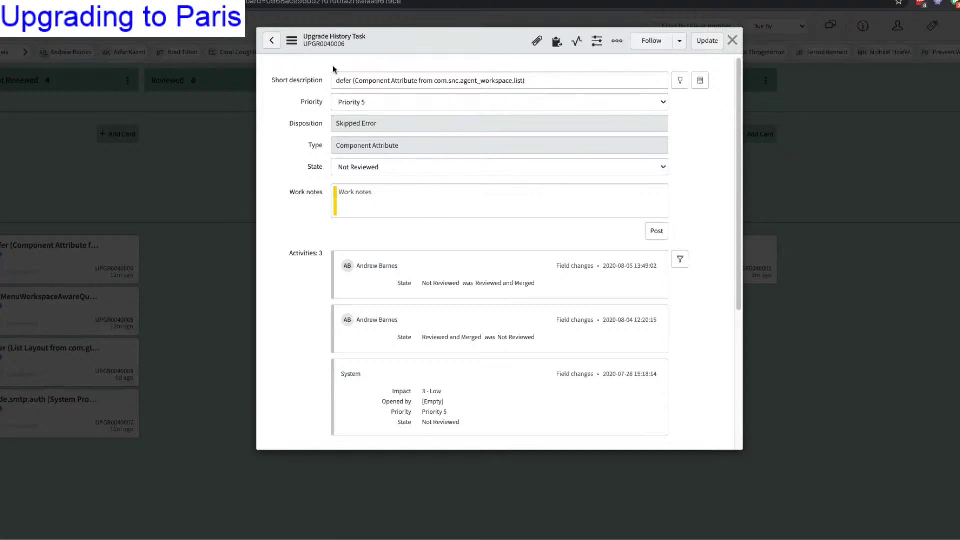
{"action": "scroll", "coordinate": [345, 220], "scroll_direction": "down", "scroll_amount": 5}
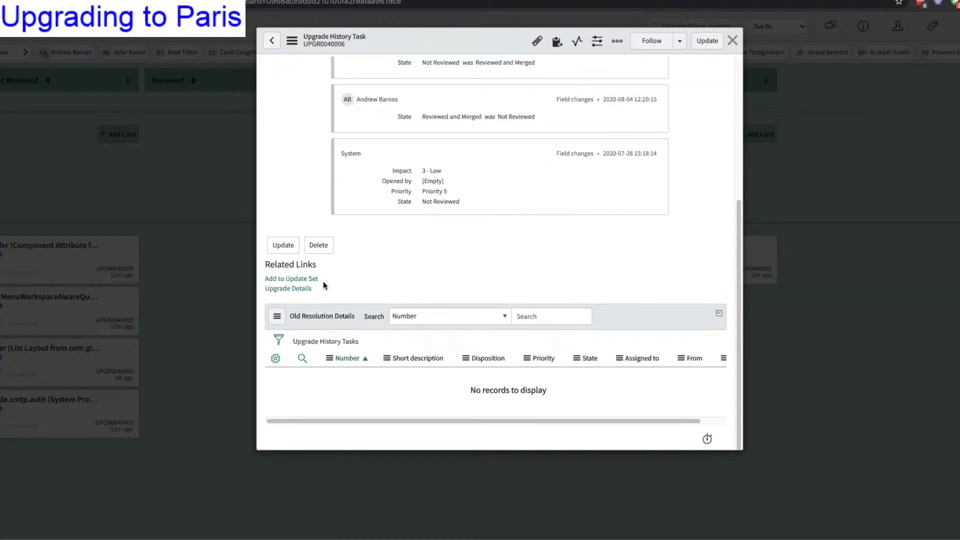
{"action": "scroll", "coordinate": [365, 260], "scroll_direction": "up", "scroll_amount": 5}
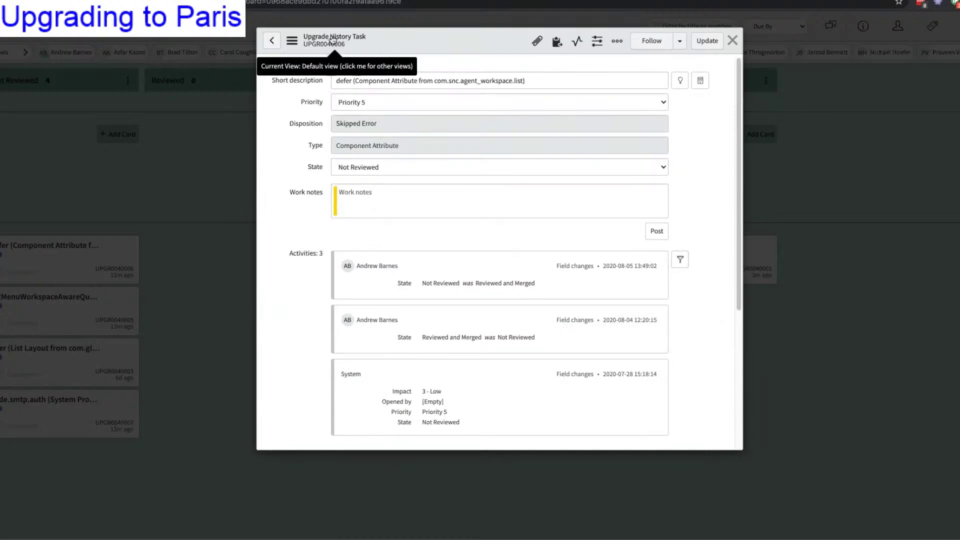
{"action": "left_click", "coordinate": [272, 41]}
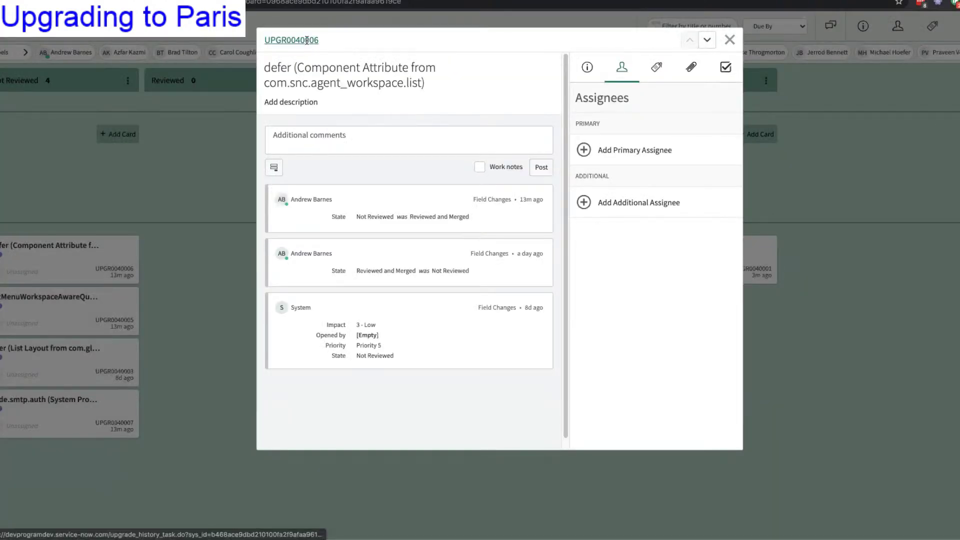
- Reopen the UPGR0040006 record, recheck its disposition, activities and Old Resolution Details, and close it without changes
{"action": "left_click", "coordinate": [306, 40]}
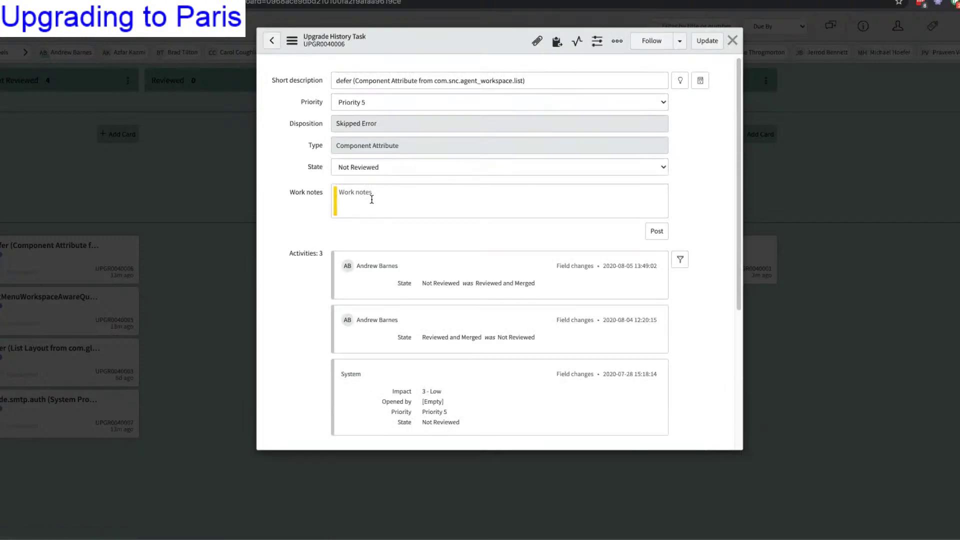
{"action": "scroll", "coordinate": [373, 202], "scroll_direction": "down", "scroll_amount": 5}
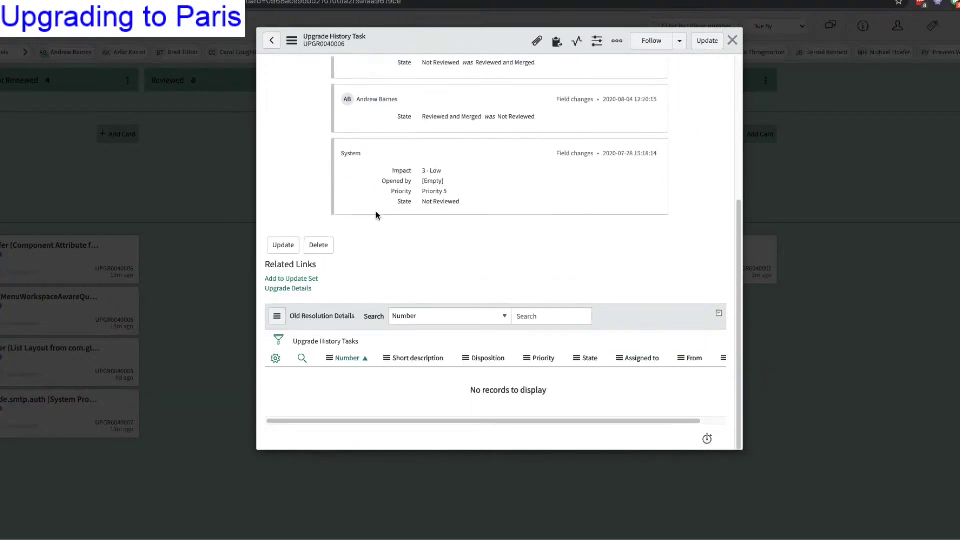
{"action": "scroll", "coordinate": [393, 209], "scroll_direction": "up", "scroll_amount": 5}
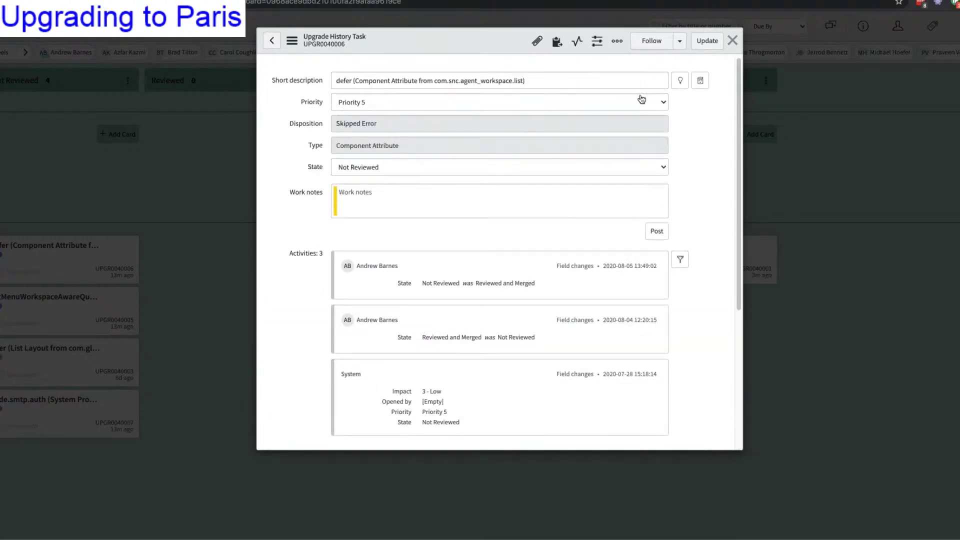
{"action": "left_click", "coordinate": [733, 41]}
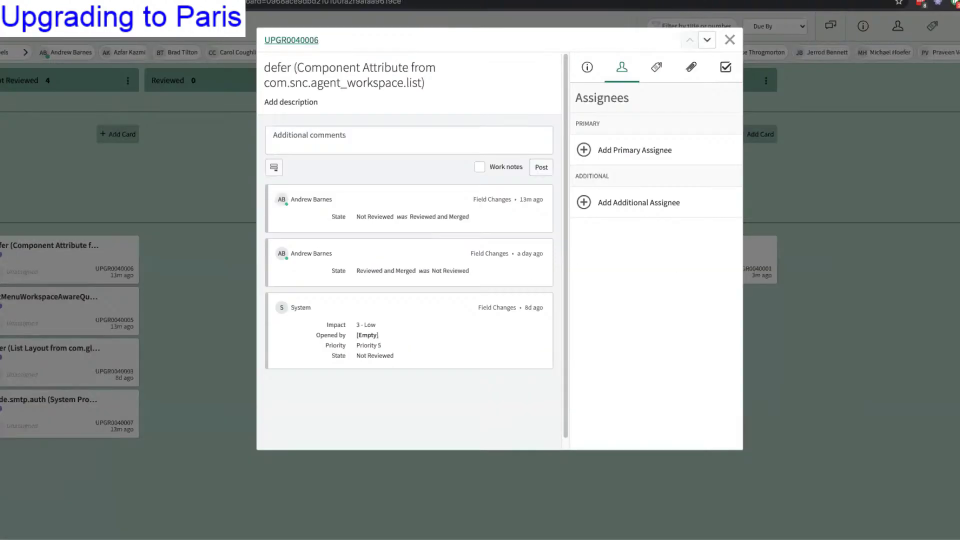
{"action": "left_click", "coordinate": [300, 41]}
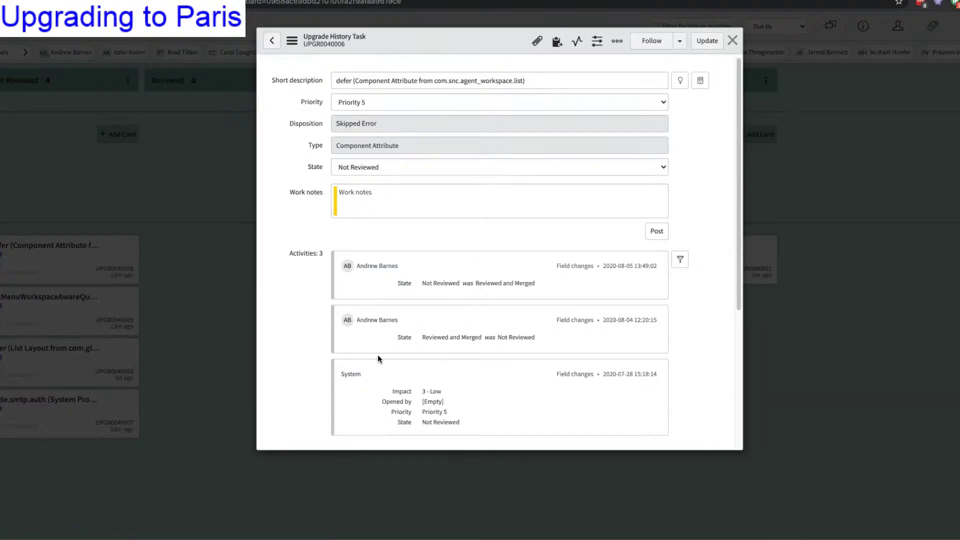
{"action": "scroll", "coordinate": [374, 357], "scroll_direction": "down", "scroll_amount": 4}
{"action": "scroll", "coordinate": [375, 350], "scroll_direction": "up", "scroll_amount": 4}
{"action": "left_click", "coordinate": [732, 41]}
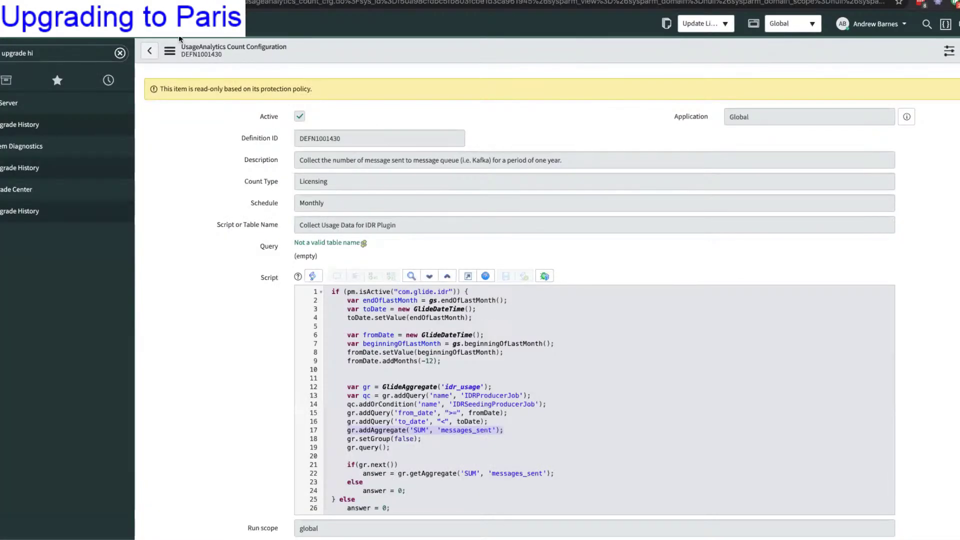
- Return to the Paris system upgrade record and examine the upgrade details of the skipped defer component attribute
{"action": "key", "text": "alt+Left"}
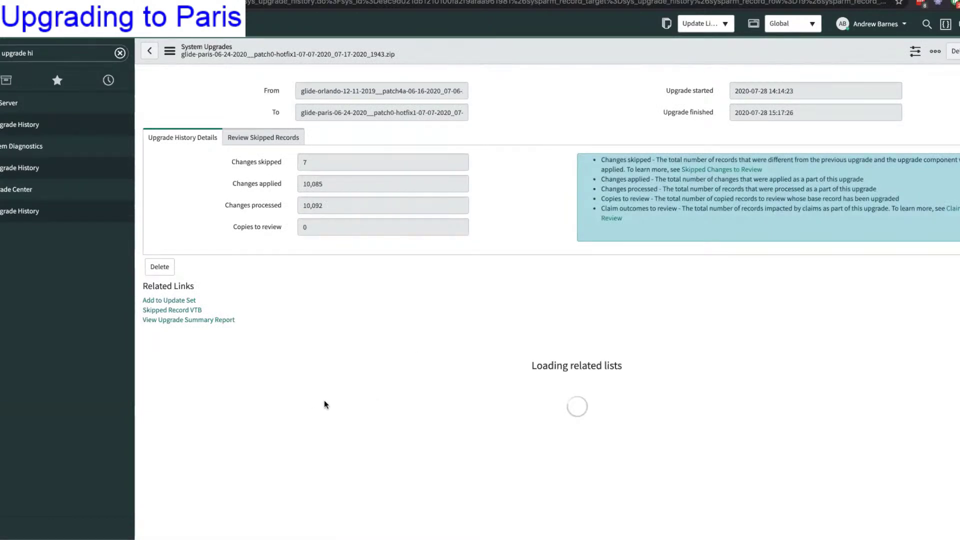
{"action": "scroll", "coordinate": [271, 367], "scroll_direction": "down", "scroll_amount": 2}
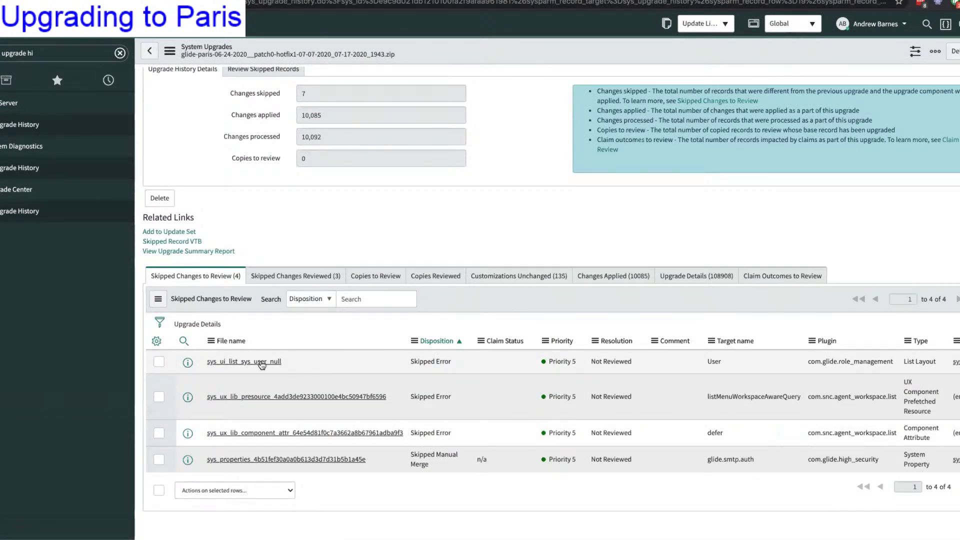
{"action": "left_click", "coordinate": [261, 434]}
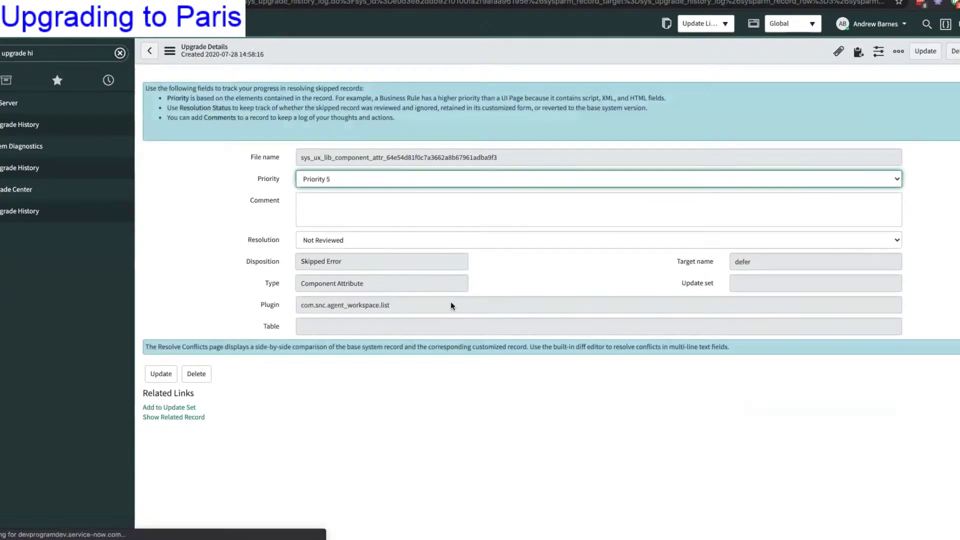
{"action": "scroll", "coordinate": [390, 373], "scroll_direction": "down", "scroll_amount": 1}
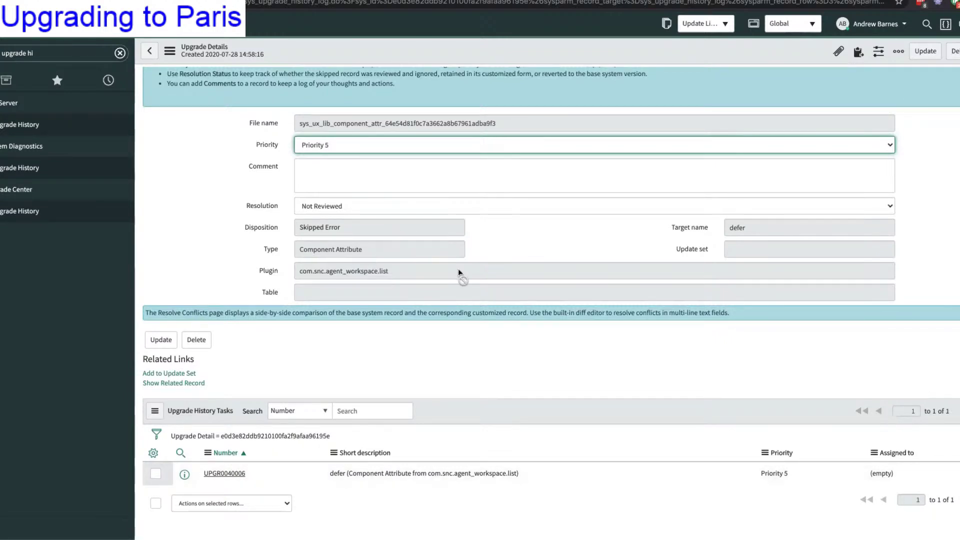
{"action": "scroll", "coordinate": [456, 274], "scroll_direction": "up", "scroll_amount": 1}
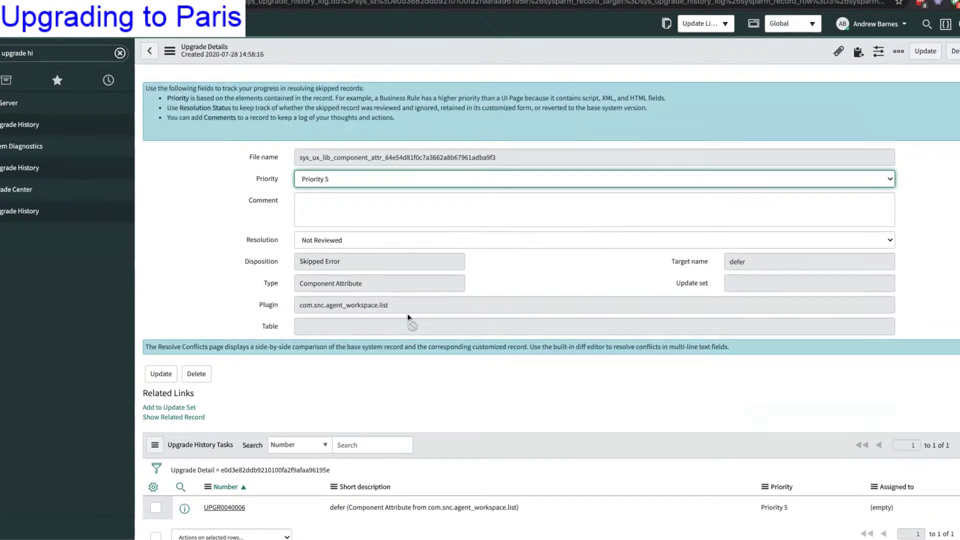
- Show the defer component attribute's related record, inspect its XML, and close the XML window
{"action": "left_click", "coordinate": [183, 418]}
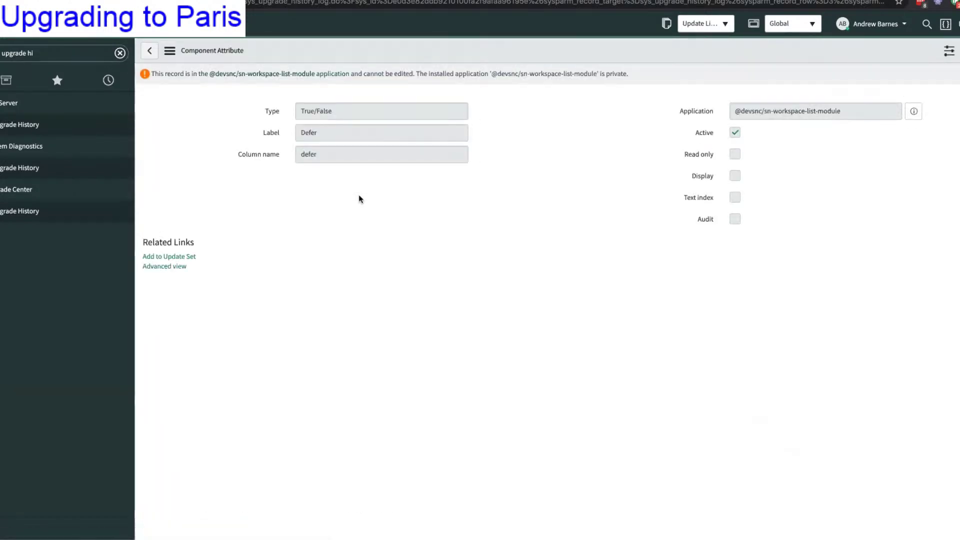
{"action": "left_click", "coordinate": [169, 50]}
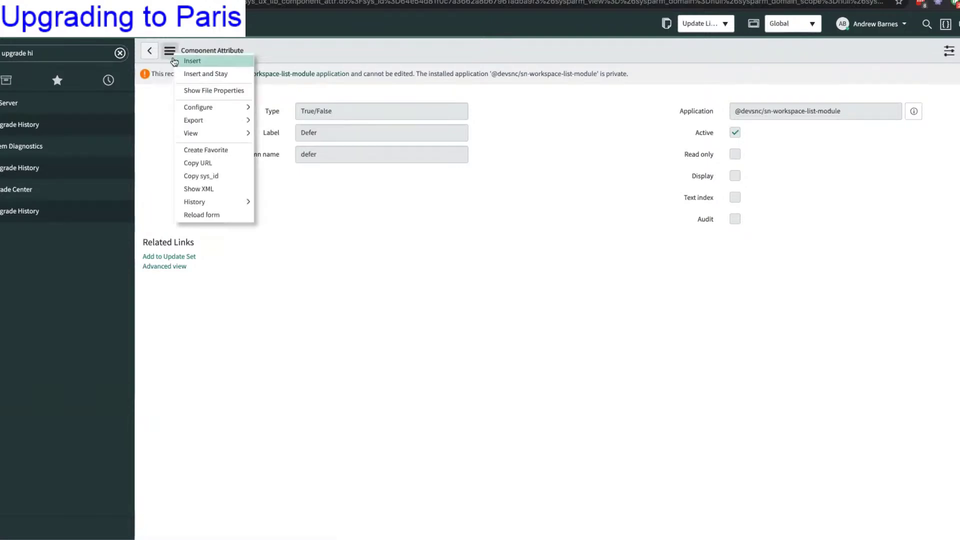
{"action": "left_click", "coordinate": [205, 189]}
{"action": "scroll", "coordinate": [114, 200], "scroll_direction": "down", "scroll_amount": 10}
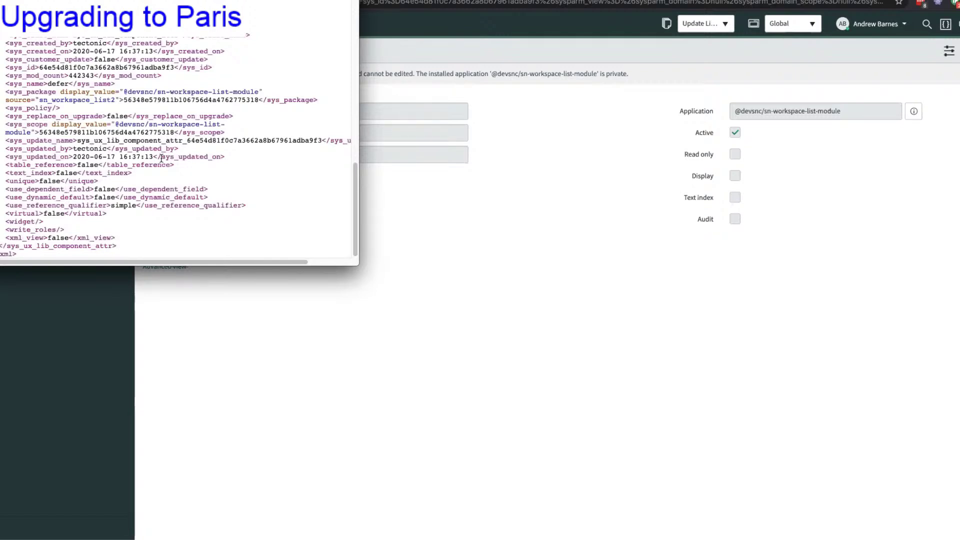
{"action": "key", "text": "super+w"}
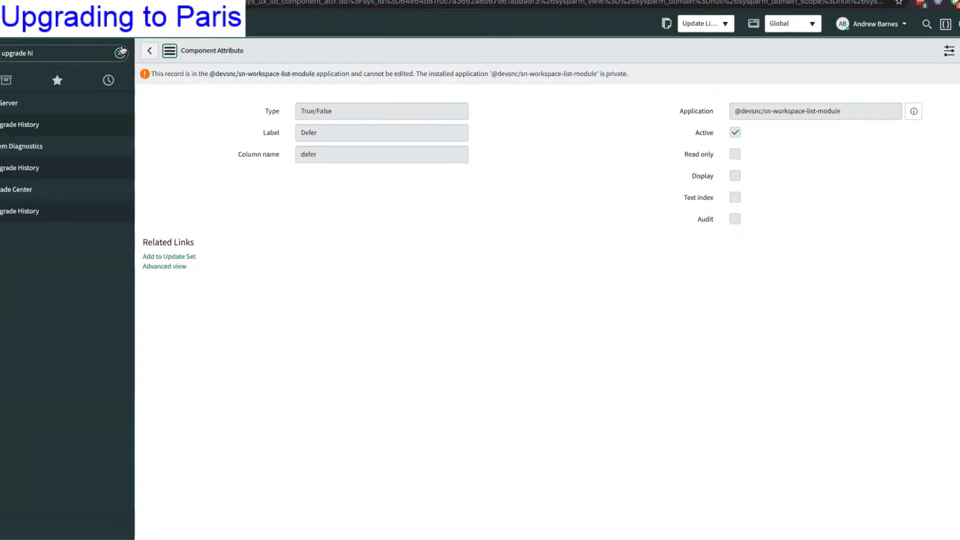
- Go back to the task board, close the UPGR0040006 card, and move it to Reviewed and Retained in the Priority 5 lane
{"action": "left_click", "coordinate": [149, 51]}
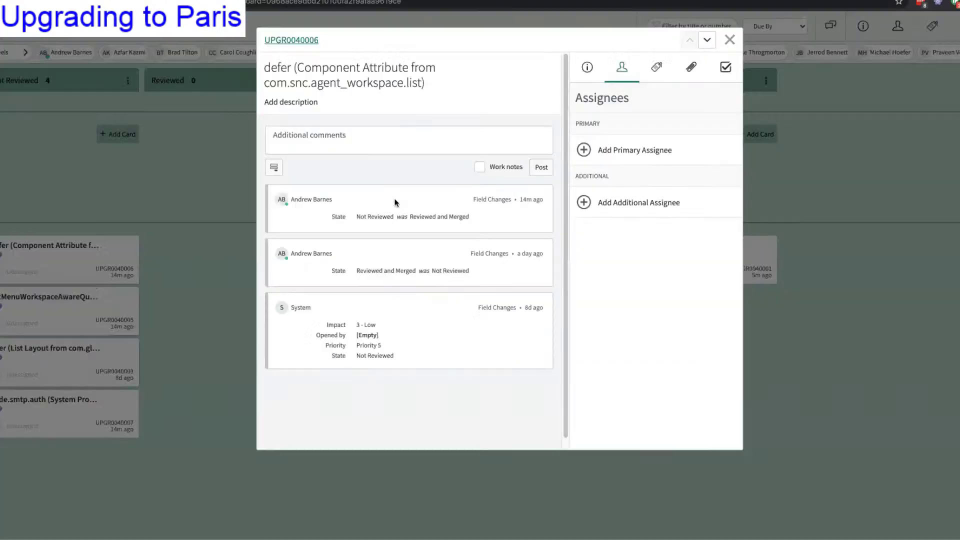
{"action": "left_click", "coordinate": [730, 39]}
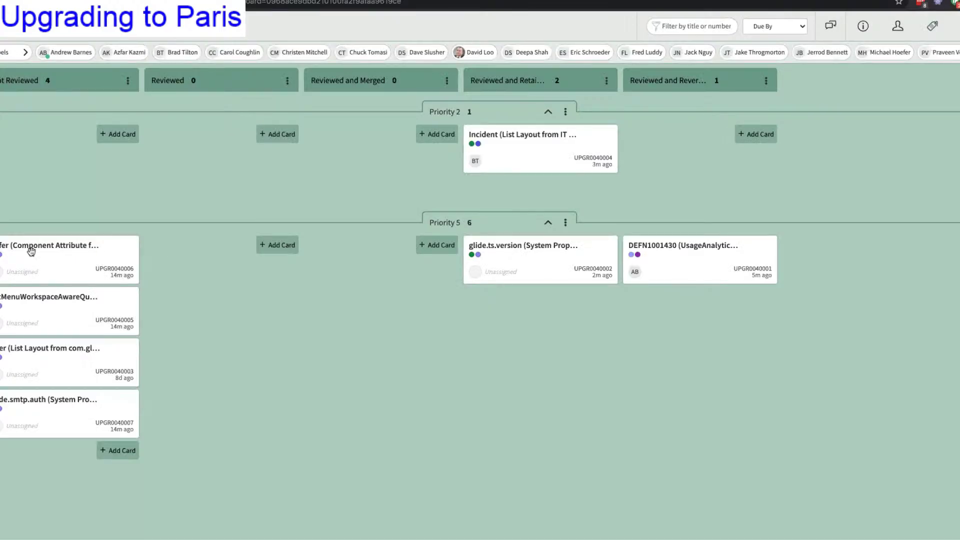
{"action": "left_click_drag", "start_coordinate": [70, 260], "coordinate": [419, 342]}
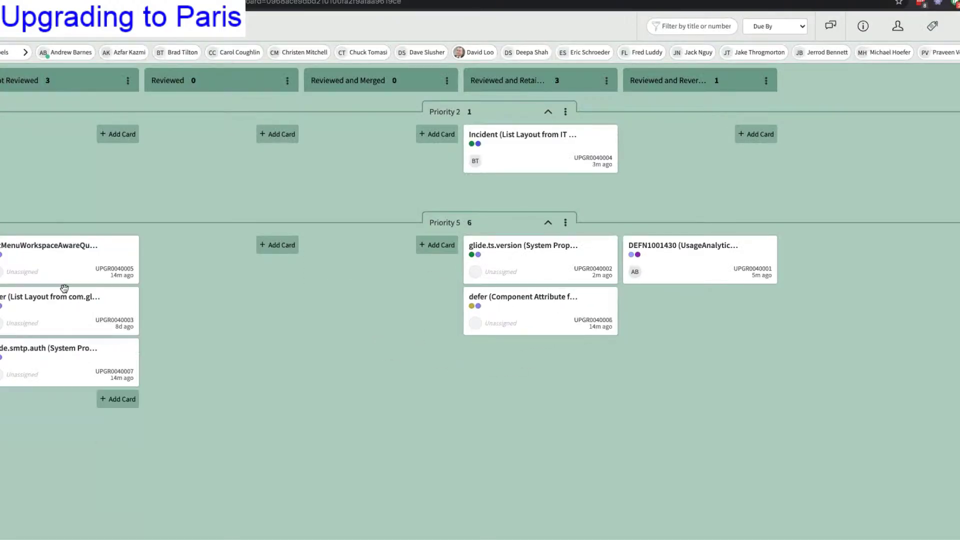
- Check the listMenuWorkspaceAwareQuery record UPGR0040005 without editing it, and move its card to Reviewed and Retained in the Priority 5 lane
{"action": "left_click", "coordinate": [53, 251]}
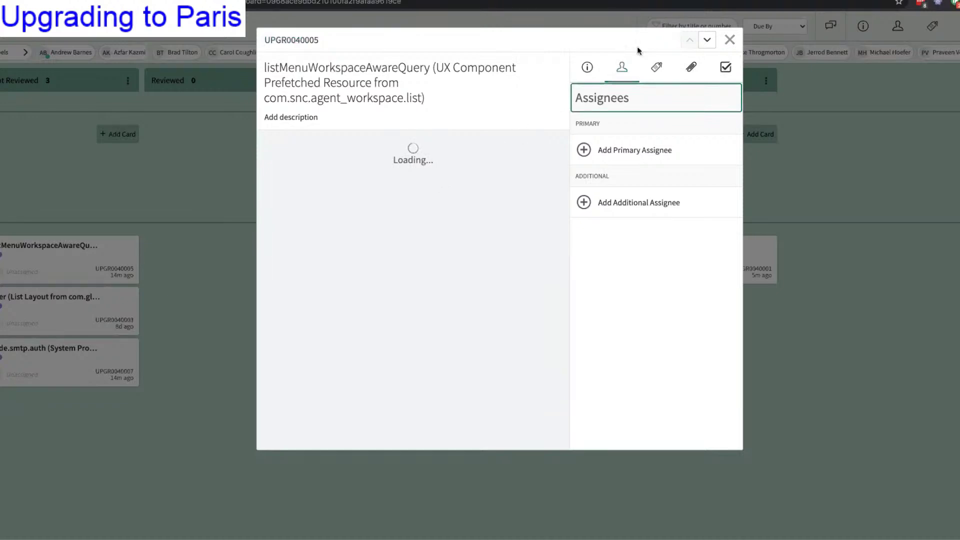
{"action": "left_click", "coordinate": [276, 40]}
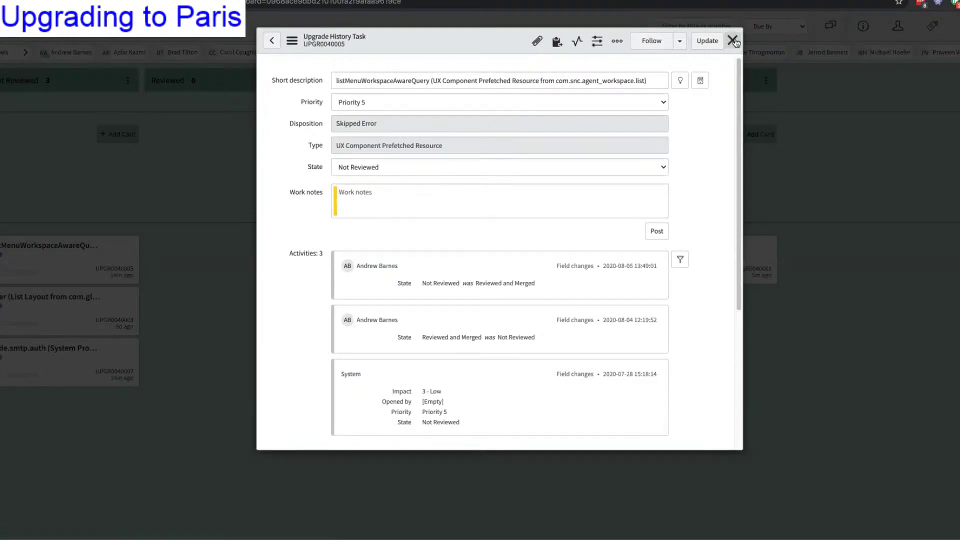
{"action": "left_click", "coordinate": [733, 41]}
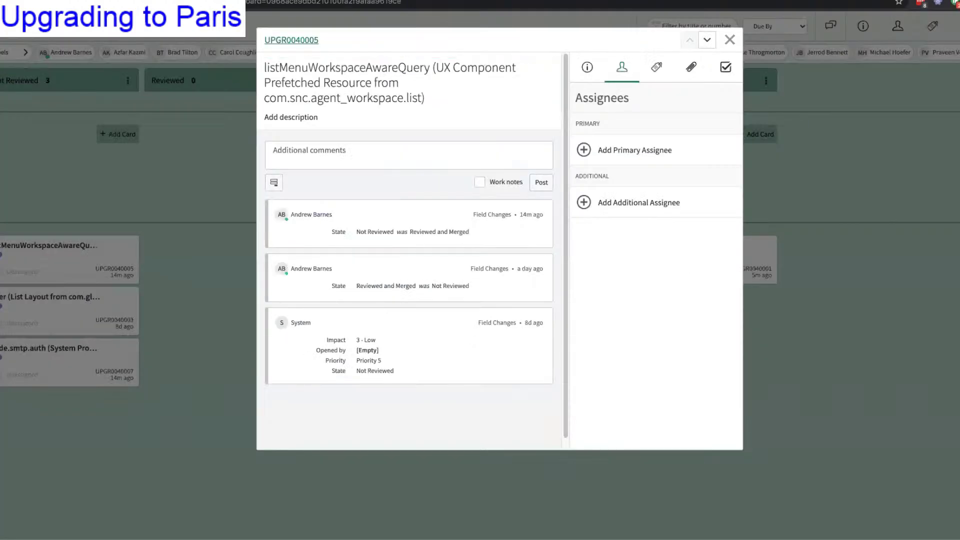
{"action": "left_click", "coordinate": [729, 39]}
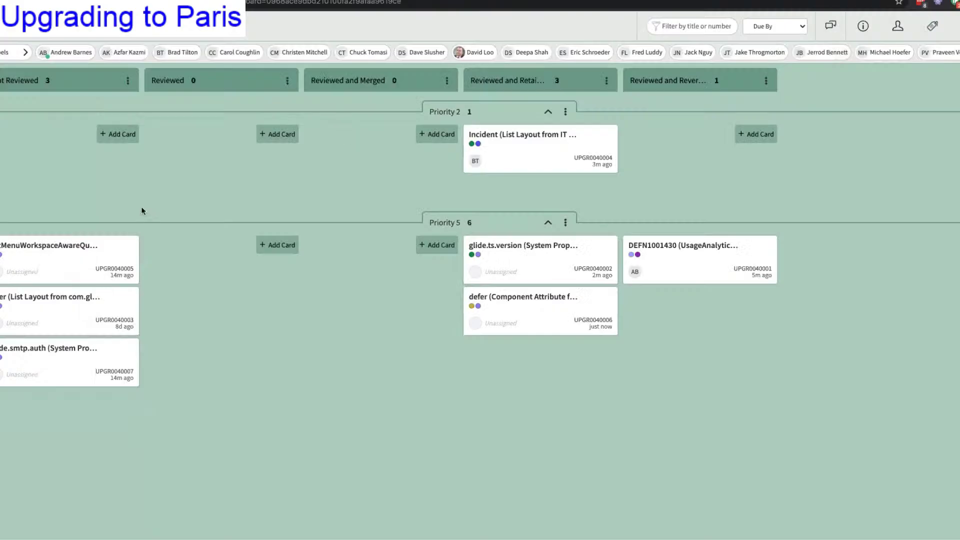
{"action": "left_click_drag", "start_coordinate": [395, 308], "coordinate": [500, 352]}
{"action": "left_click", "coordinate": [61, 246]}
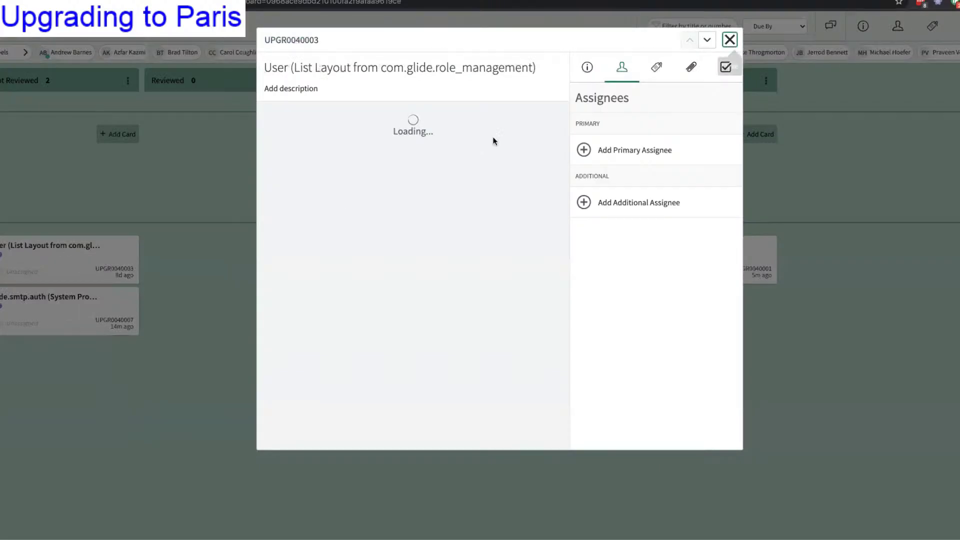
{"action": "left_click", "coordinate": [731, 39]}
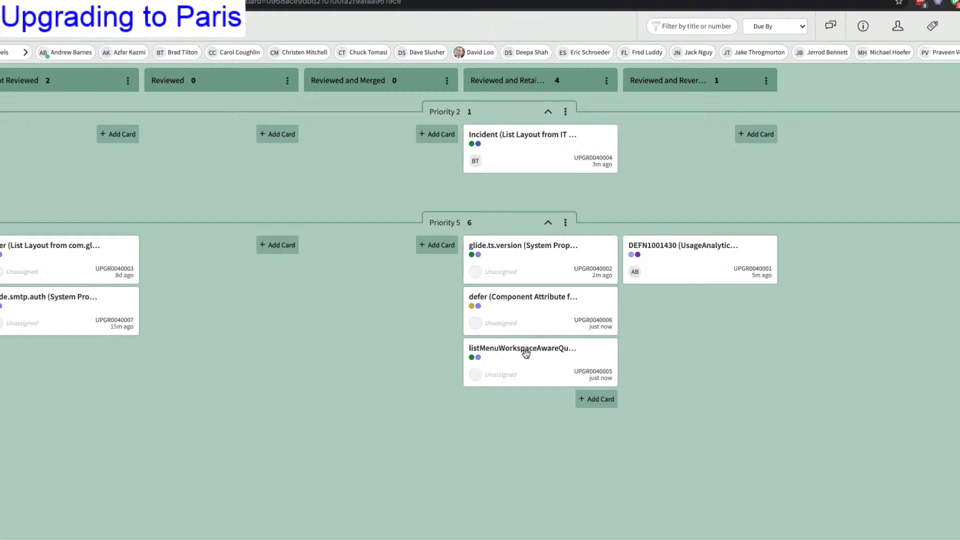
- Post the comment "I have no idea why this errored, nor do I care" on the glide.ts.version card UPGR0040002
{"action": "left_click", "coordinate": [507, 252]}
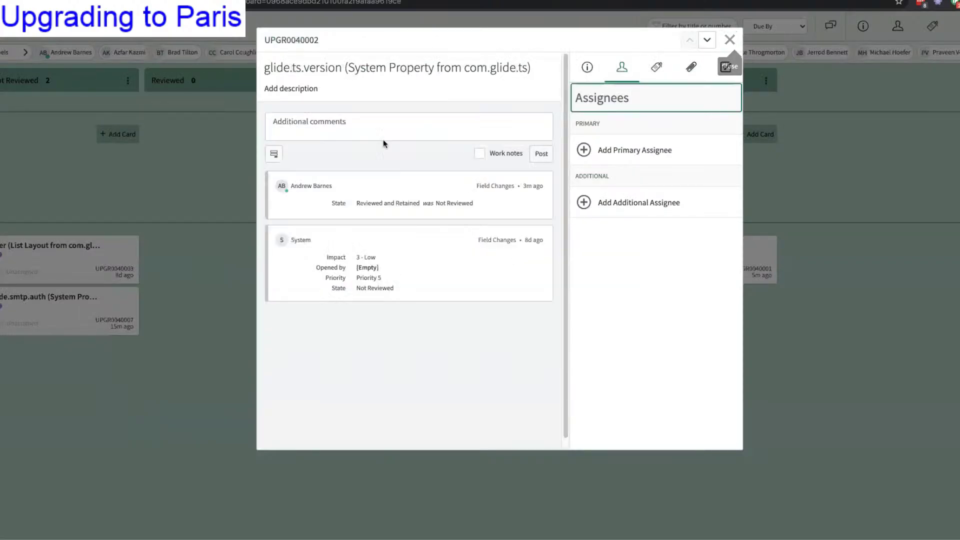
{"action": "left_click", "coordinate": [358, 129]}
{"action": "type", "text": "I ha"}
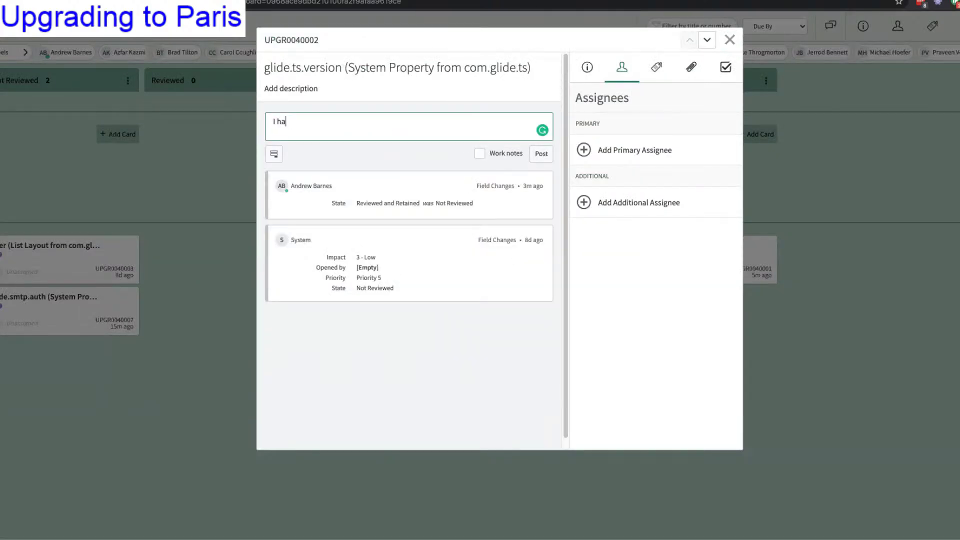
{"action": "type", "text": "ve no idea why this errored, nor do I car"}
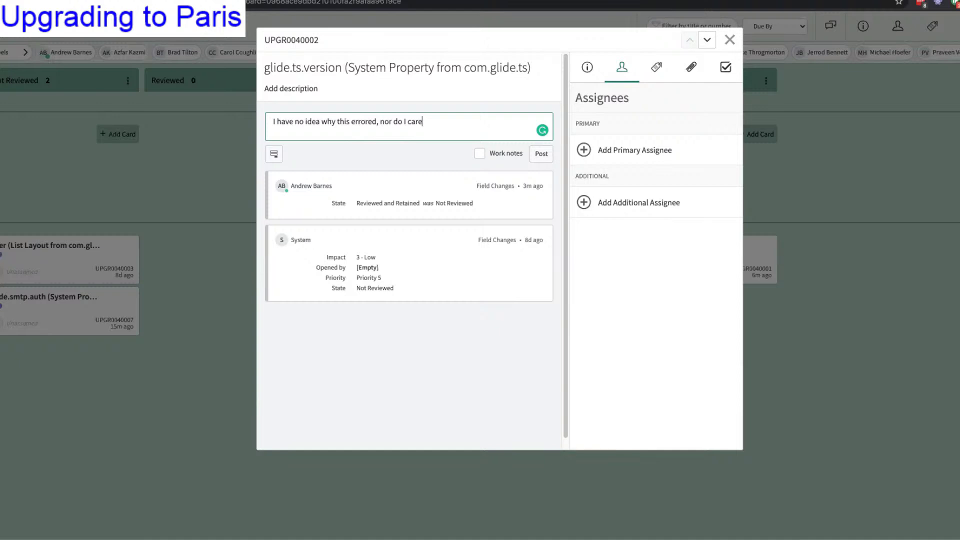
{"action": "type", "text": "e"}
{"action": "left_click", "coordinate": [541, 153]}
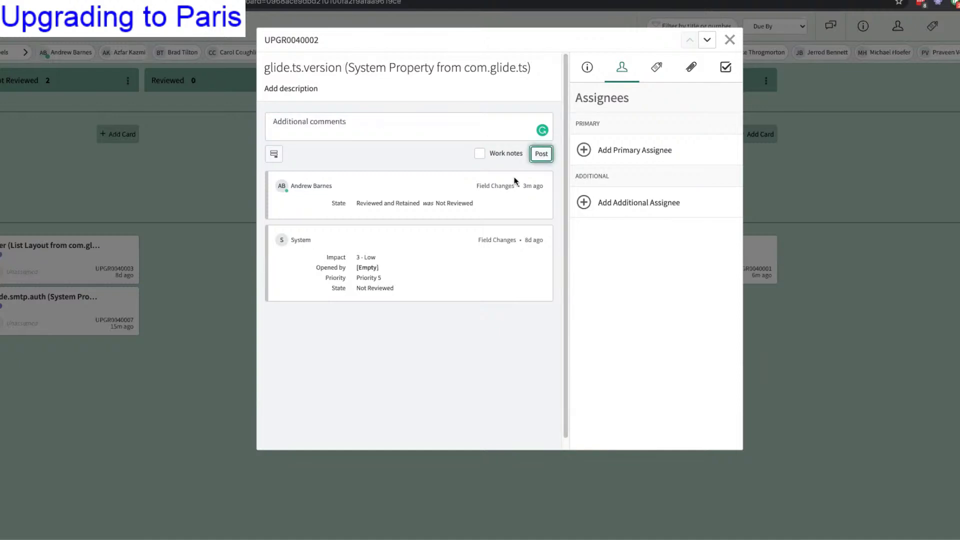
- Reopen the glide.ts.version card UPGR0040002 and examine its full upgrade history task record, the system upgrade's skipped changes and the upgrade details
{"action": "left_click", "coordinate": [730, 40]}
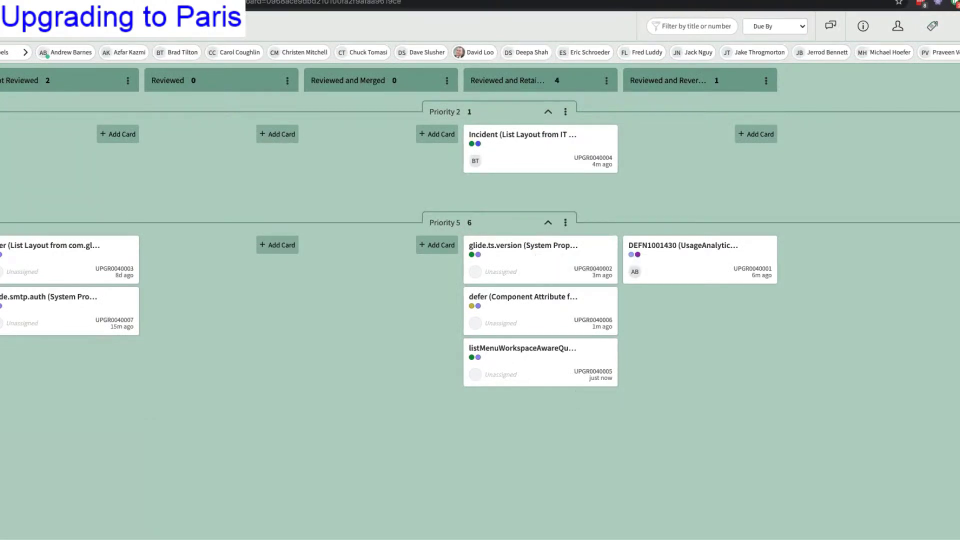
{"action": "left_click", "coordinate": [513, 253]}
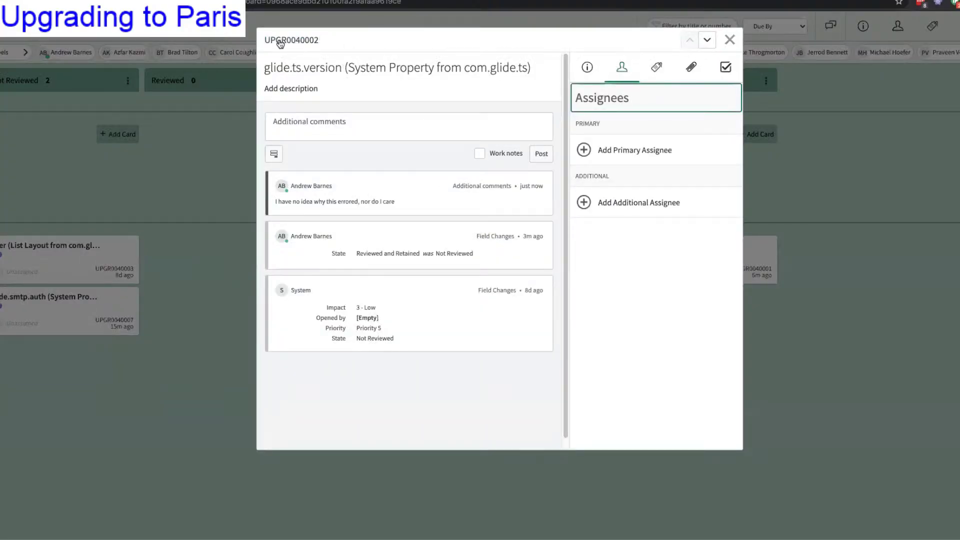
{"action": "left_click", "coordinate": [280, 39]}
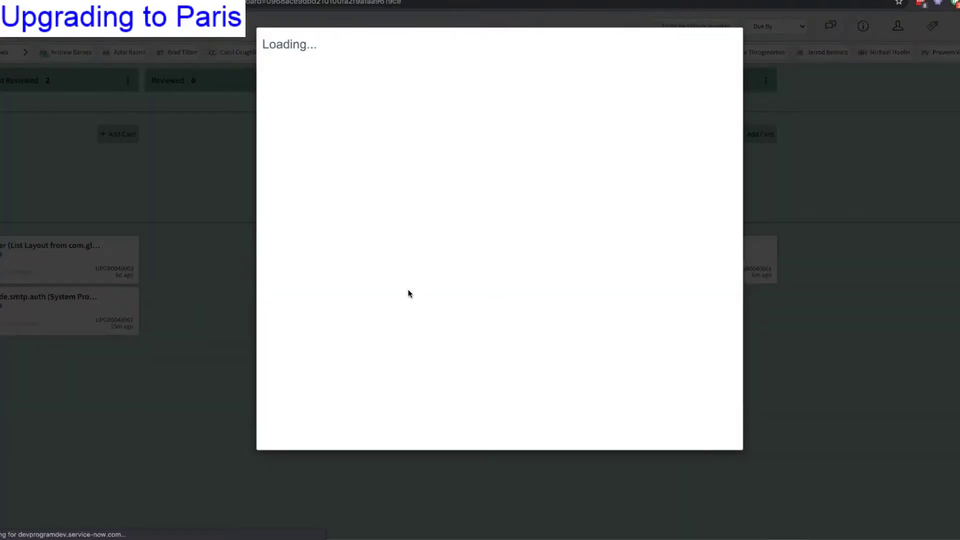
{"action": "scroll", "coordinate": [420, 315], "scroll_direction": "down", "scroll_amount": 4}
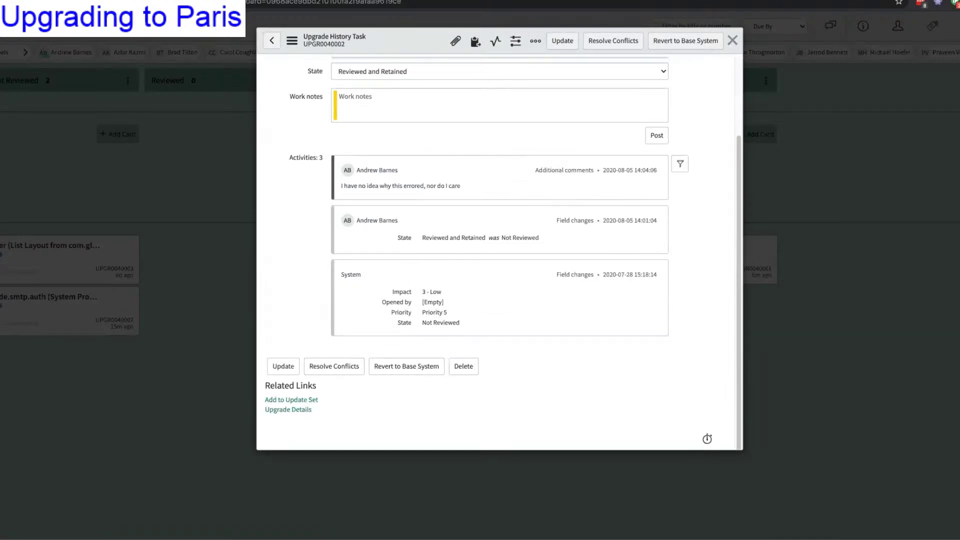
{"action": "scroll", "coordinate": [675, 165], "scroll_direction": "up", "scroll_amount": 5}
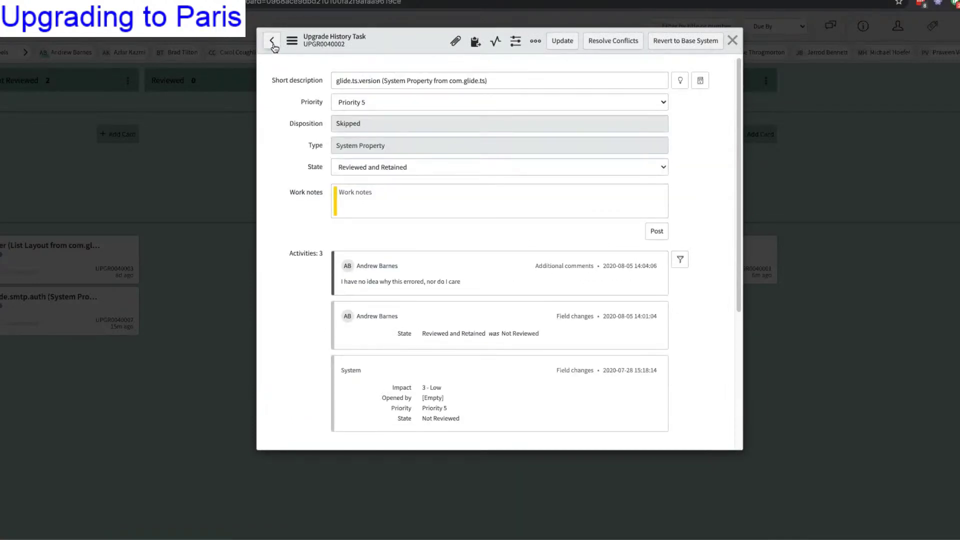
{"action": "scroll", "coordinate": [352, 174], "scroll_direction": "down", "scroll_amount": 5}
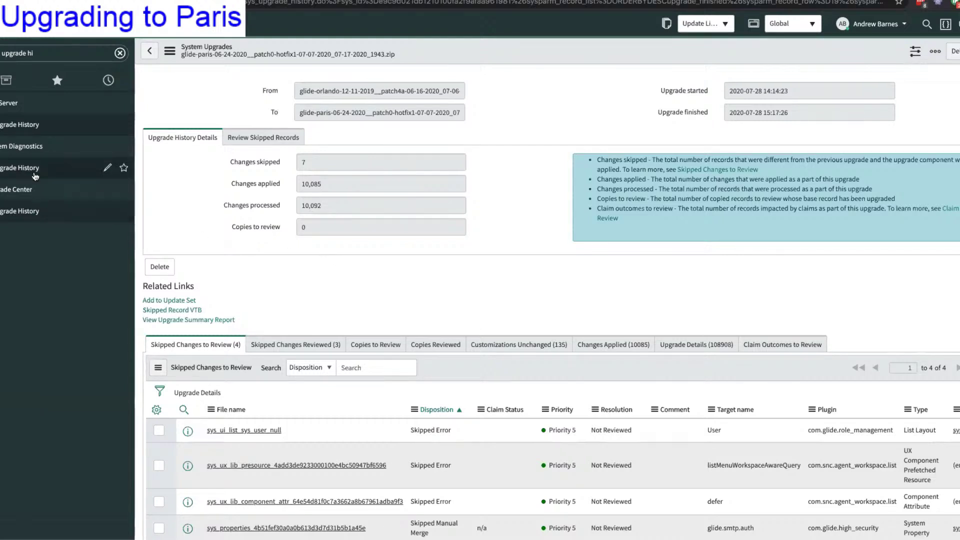
{"action": "scroll", "coordinate": [212, 188], "scroll_direction": "down", "scroll_amount": 3}
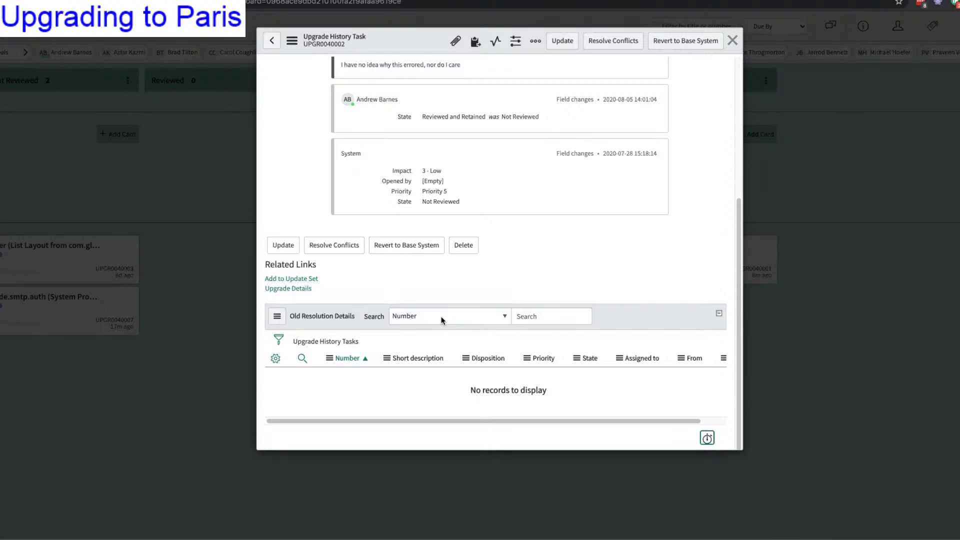
{"action": "left_click", "coordinate": [294, 289]}
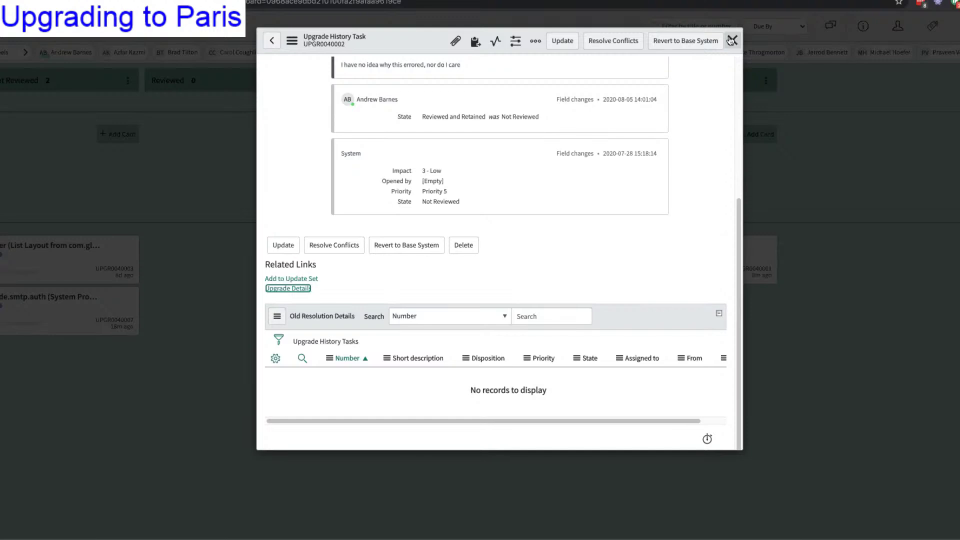
- Close the UPGR0040002 record and card, and move the User list layout card UPGR0040003 to Reviewed and Retained in the Priority 5 lane
{"action": "left_click", "coordinate": [732, 40]}
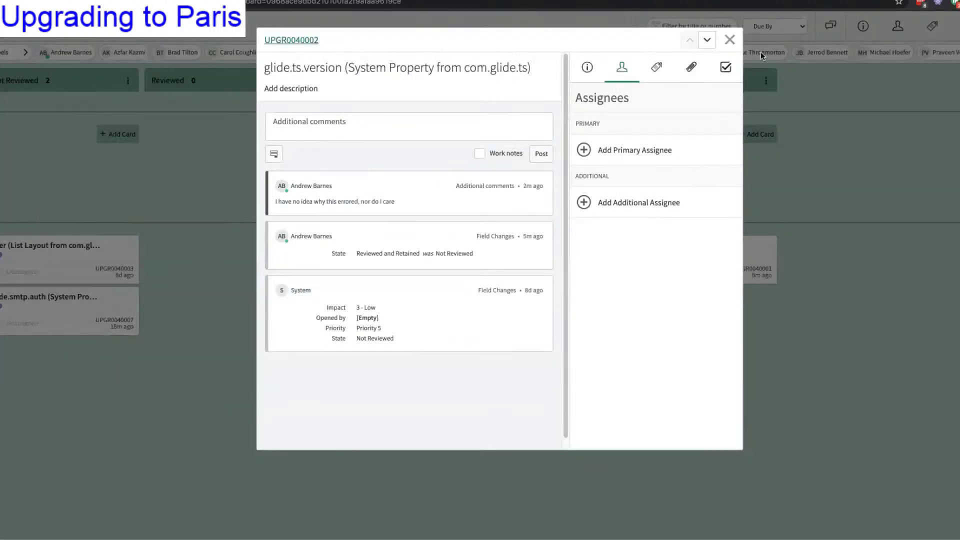
{"action": "left_click", "coordinate": [729, 40]}
{"action": "left_click_drag", "start_coordinate": [248, 317], "coordinate": [530, 413]}
- Open the full glide.smtp.auth record UPGR0040007, compare its base system and customized versions, and look through the task's activities
{"action": "left_click", "coordinate": [120, 270]}
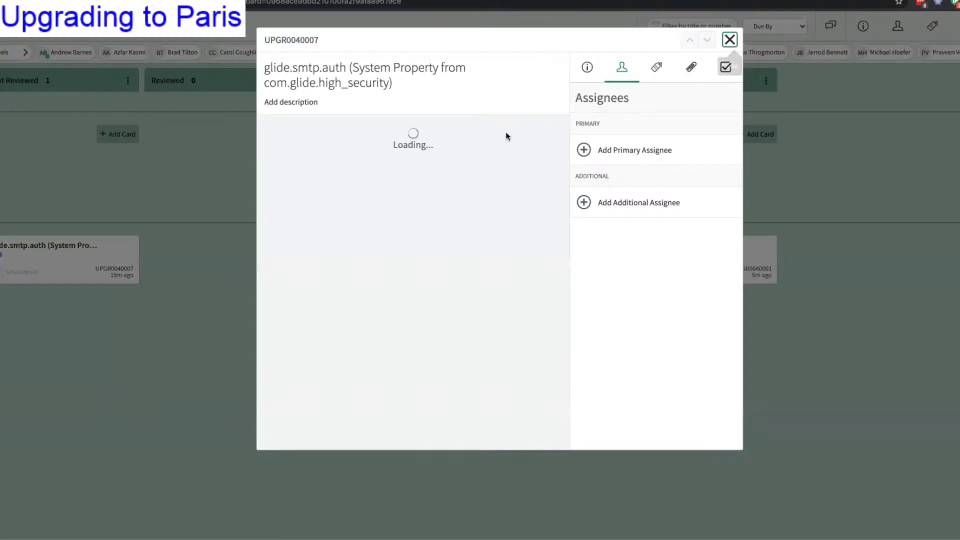
{"action": "left_click", "coordinate": [299, 41]}
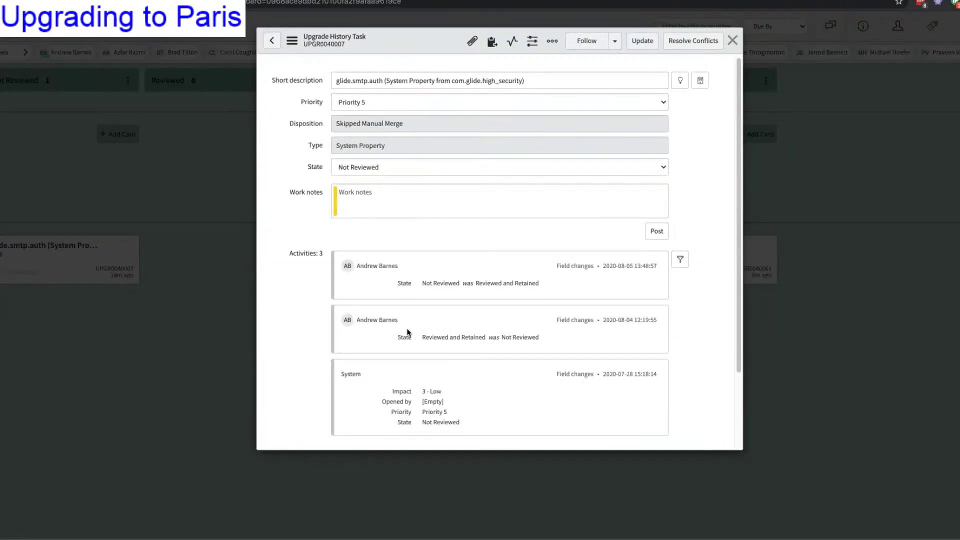
{"action": "scroll", "coordinate": [386, 269], "scroll_direction": "down", "scroll_amount": 5}
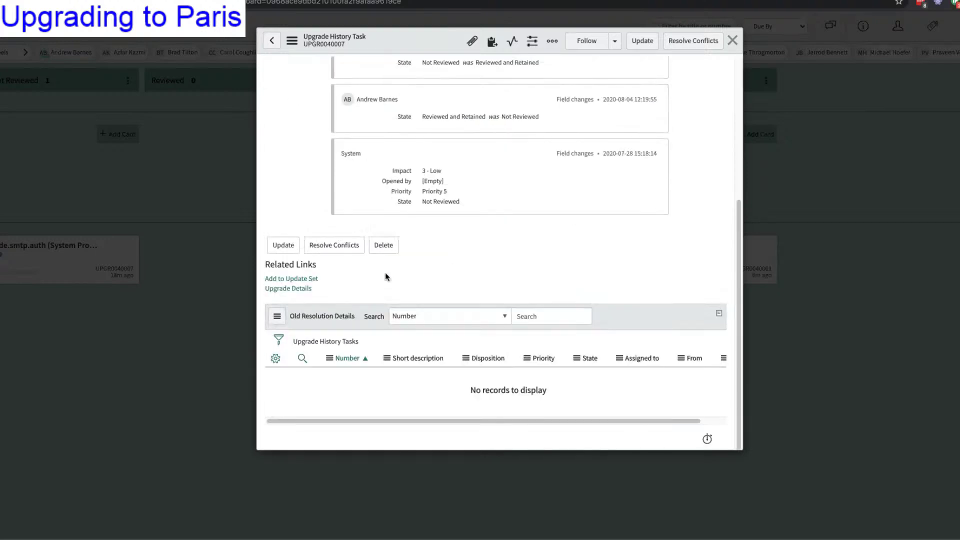
{"action": "left_click", "coordinate": [293, 290]}
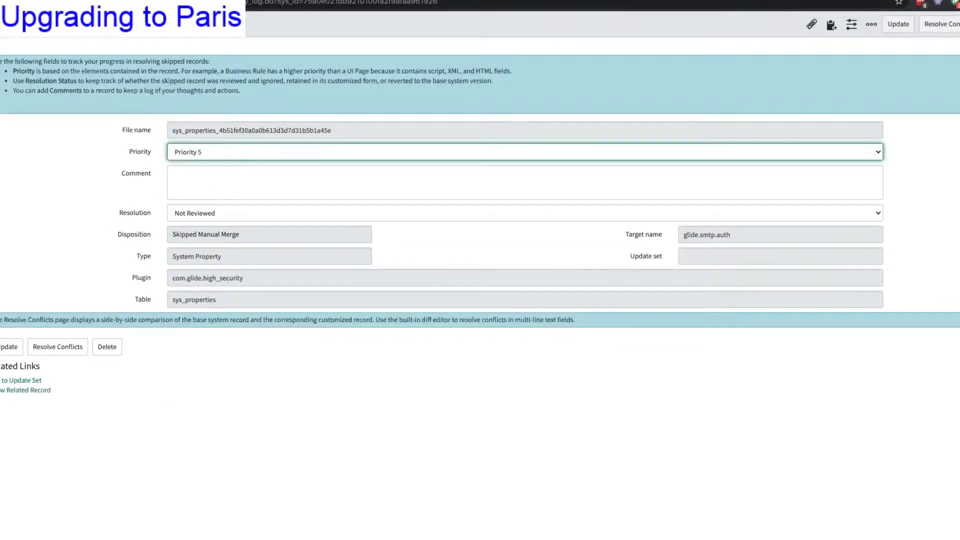
{"action": "key", "text": "Return"}
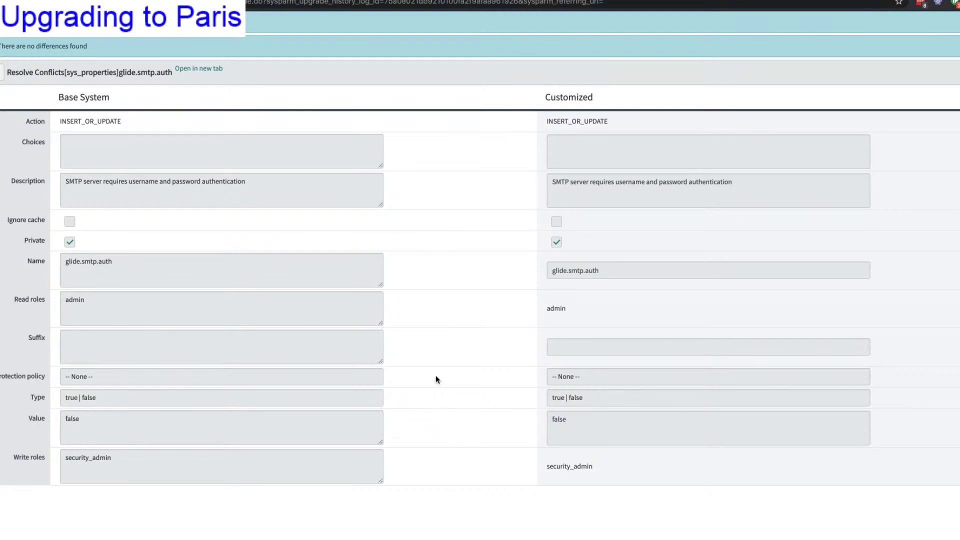
{"action": "key", "text": "ctrl+w"}
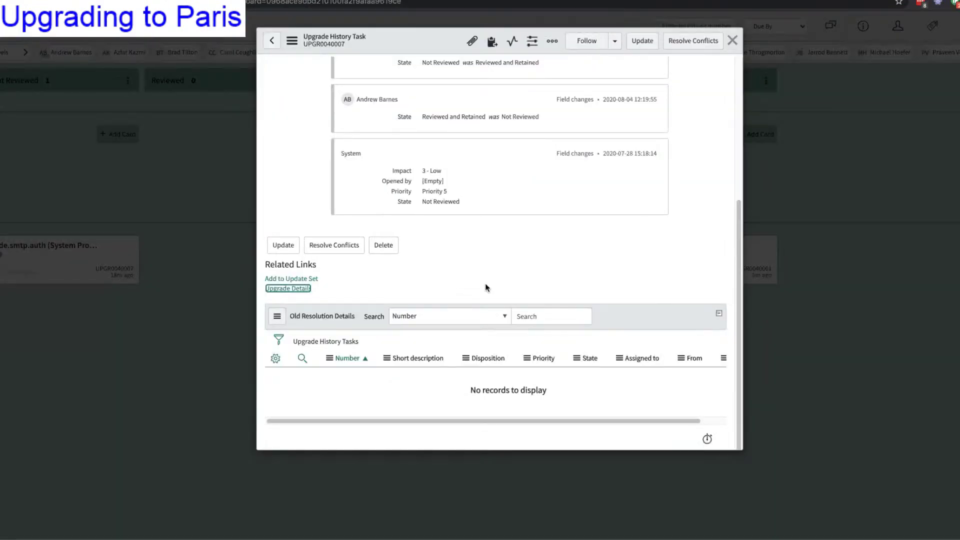
{"action": "scroll", "coordinate": [491, 264], "scroll_direction": "up", "scroll_amount": 5}
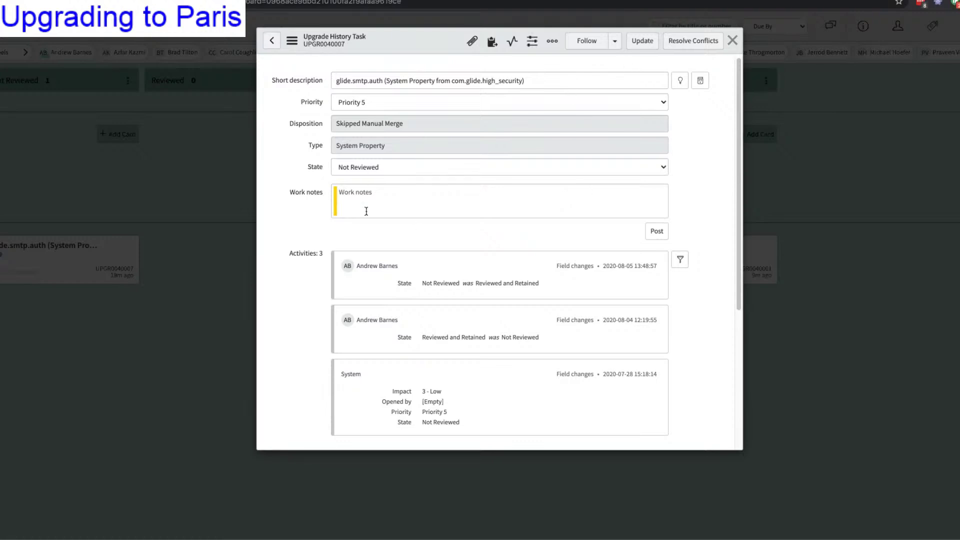
{"action": "scroll", "coordinate": [369, 301], "scroll_direction": "down", "scroll_amount": 4}
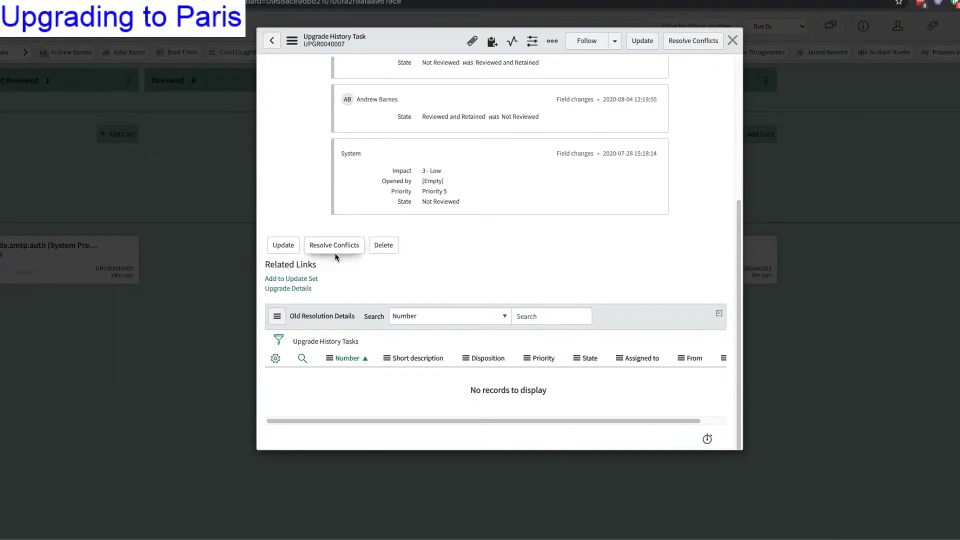
{"action": "scroll", "coordinate": [337, 260], "scroll_direction": "up", "scroll_amount": 4}
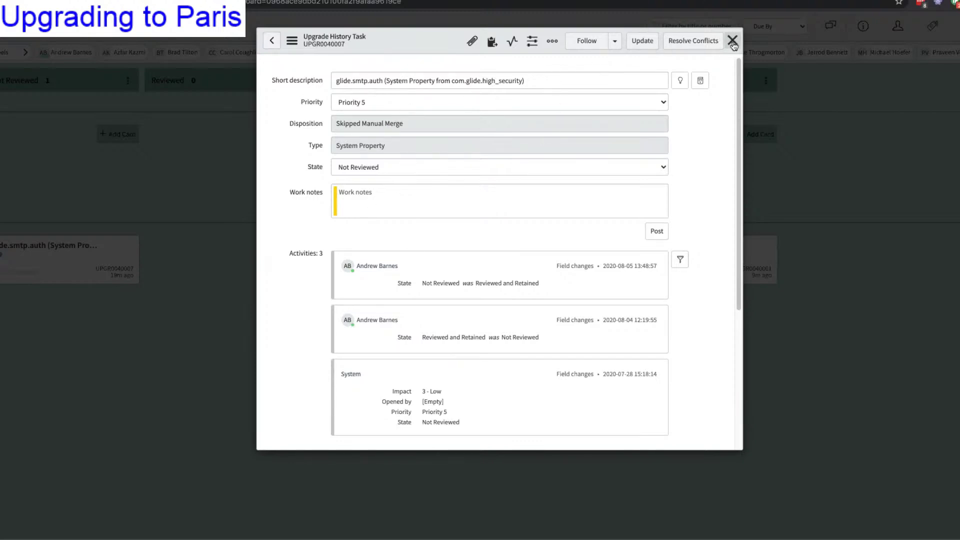
- Close the UPGR0040007 record and card, and move the glide.smtp.auth card to Reviewed and Reverted in the Priority 5 lane
{"action": "left_click", "coordinate": [640, 45]}
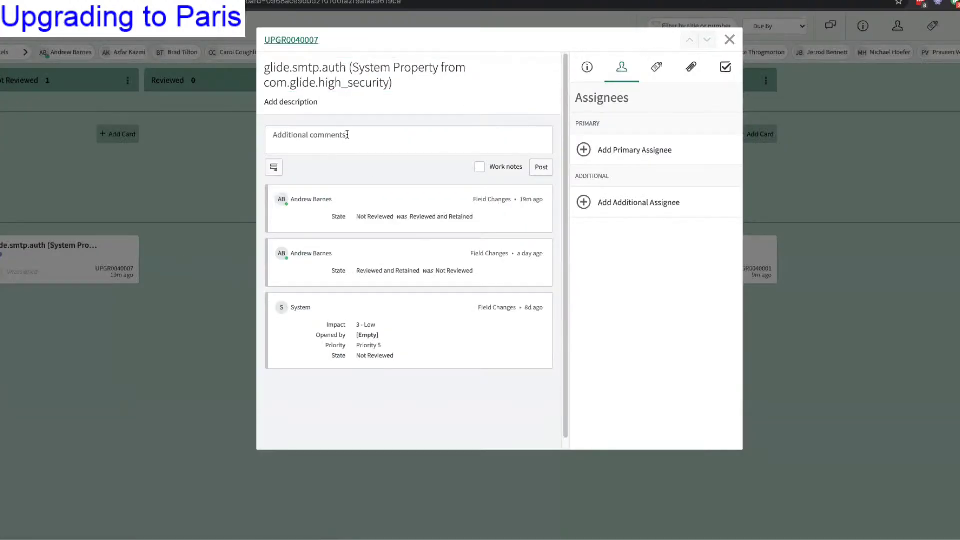
{"action": "left_click", "coordinate": [730, 39]}
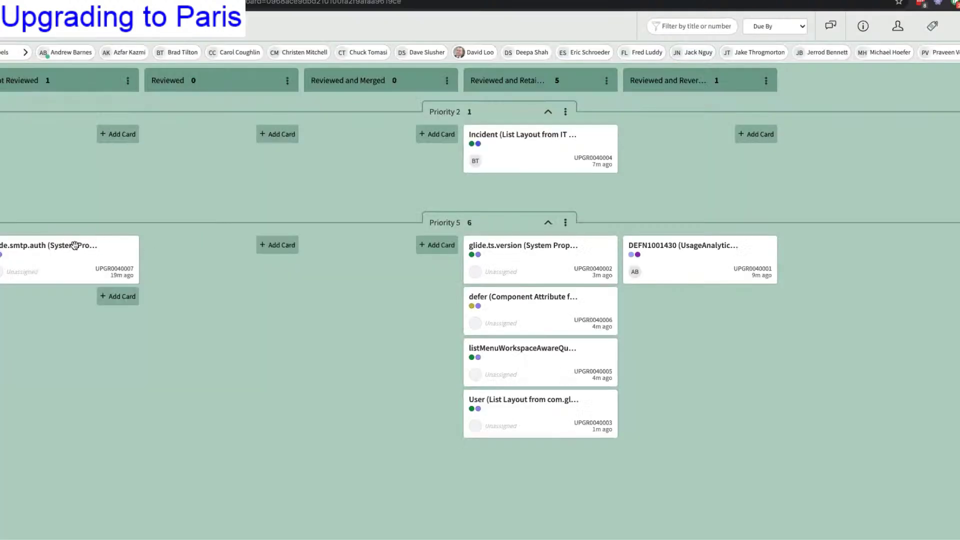
{"action": "left_click_drag", "start_coordinate": [73, 244], "coordinate": [681, 279]}
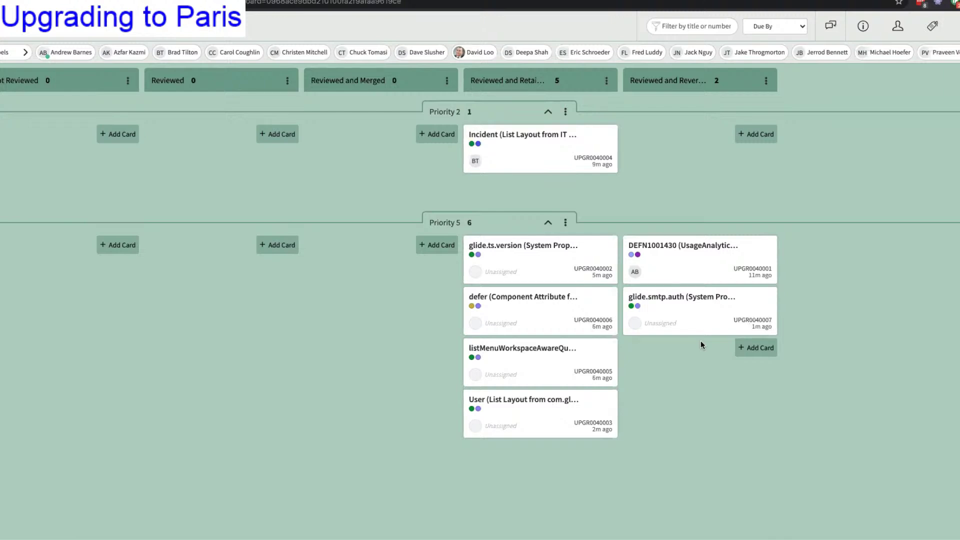
- Check the full task record of the reverted DEFN1001430 card UPGR0040001, and return to the board without editing it
{"action": "left_click", "coordinate": [691, 249]}
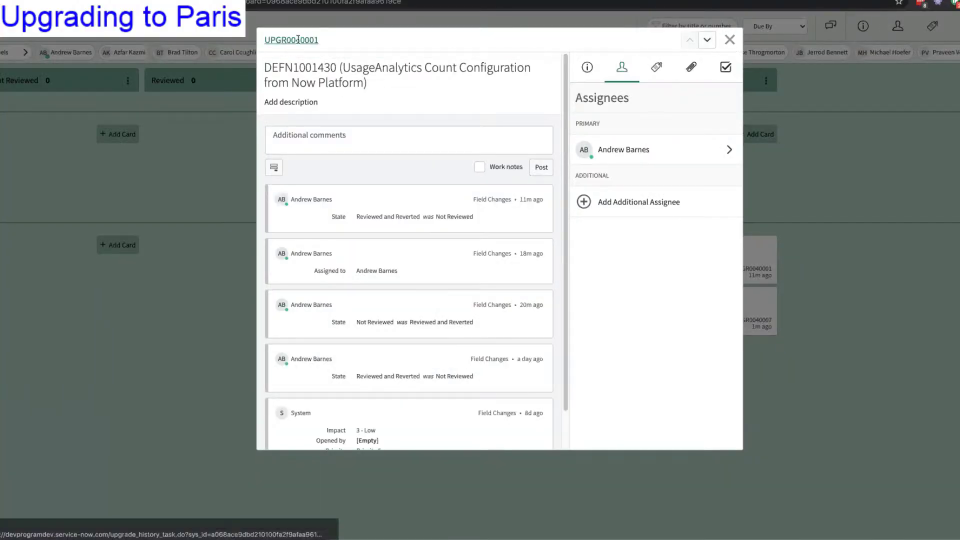
{"action": "left_click", "coordinate": [292, 40]}
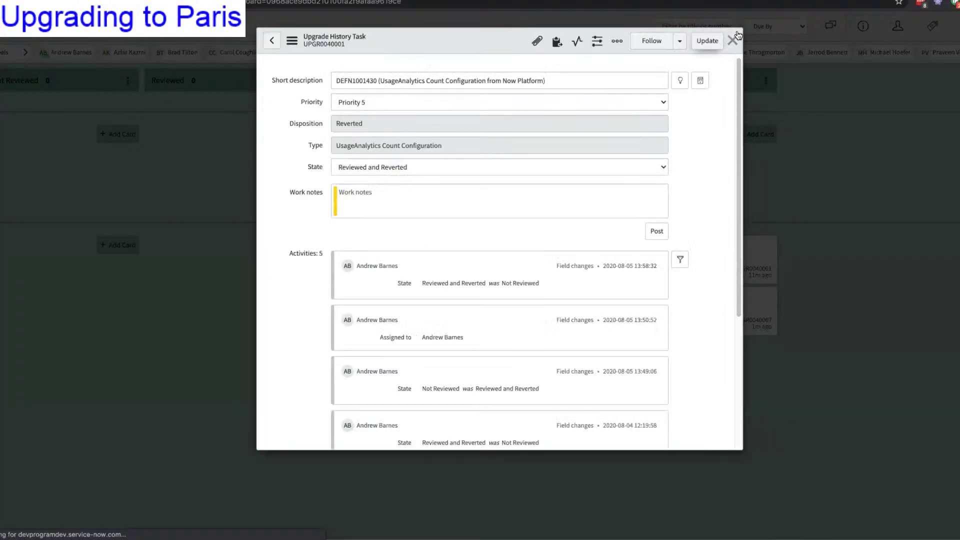
{"action": "left_click", "coordinate": [733, 40]}
{"action": "left_click", "coordinate": [731, 39]}
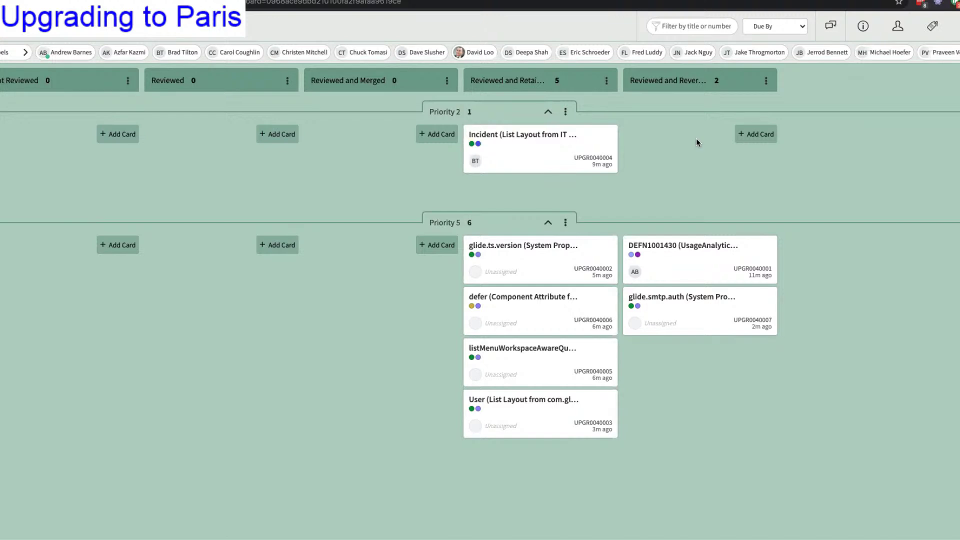
- Show the current update set Upgrade to Paris and check its customer updates, including the UsageAnalytics Count Configuration entry, against the task board
{"action": "mouse_move", "coordinate": [563, 128]}
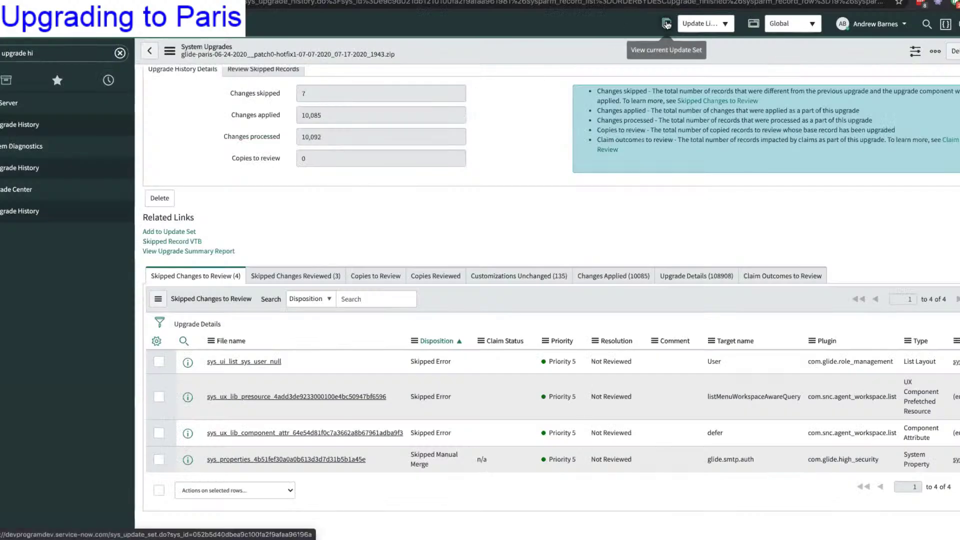
{"action": "left_click", "coordinate": [667, 24]}
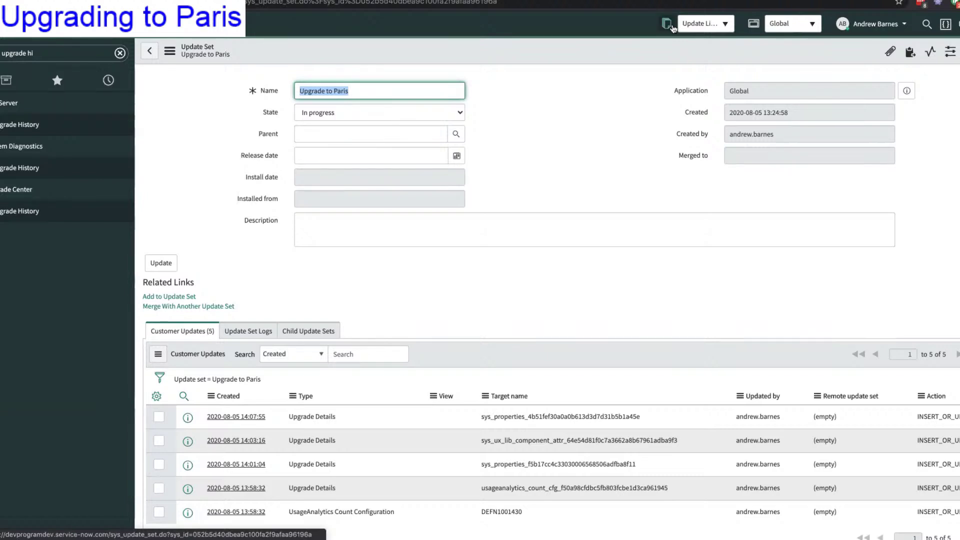
{"action": "scroll", "coordinate": [480, 300], "scroll_direction": "down", "scroll_amount": 1}
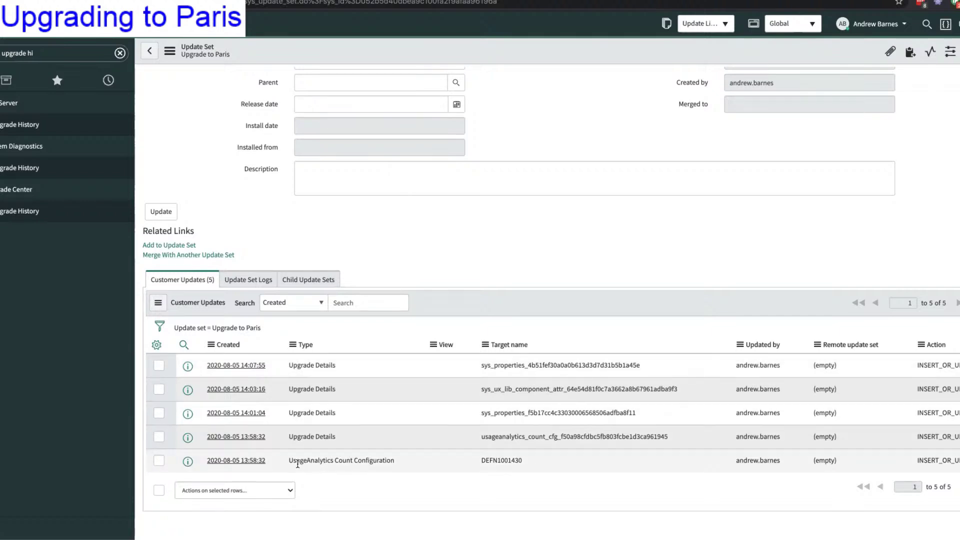
{"action": "left_click_drag", "start_coordinate": [297, 461], "coordinate": [416, 465]}
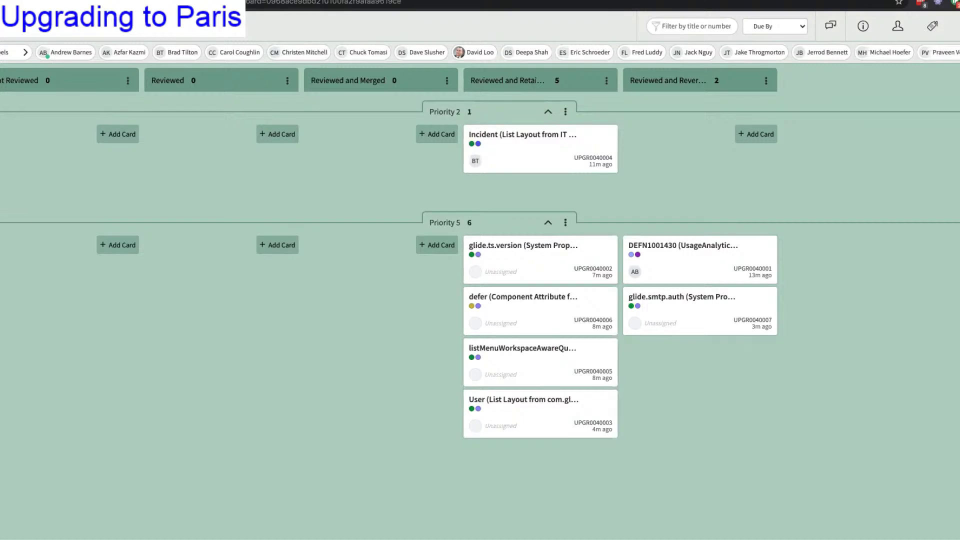
{"action": "key", "text": "ctrl+Tab"}
{"action": "key", "text": "ctrl+shift+Tab"}
{"action": "key", "text": "ctrl+Tab"}
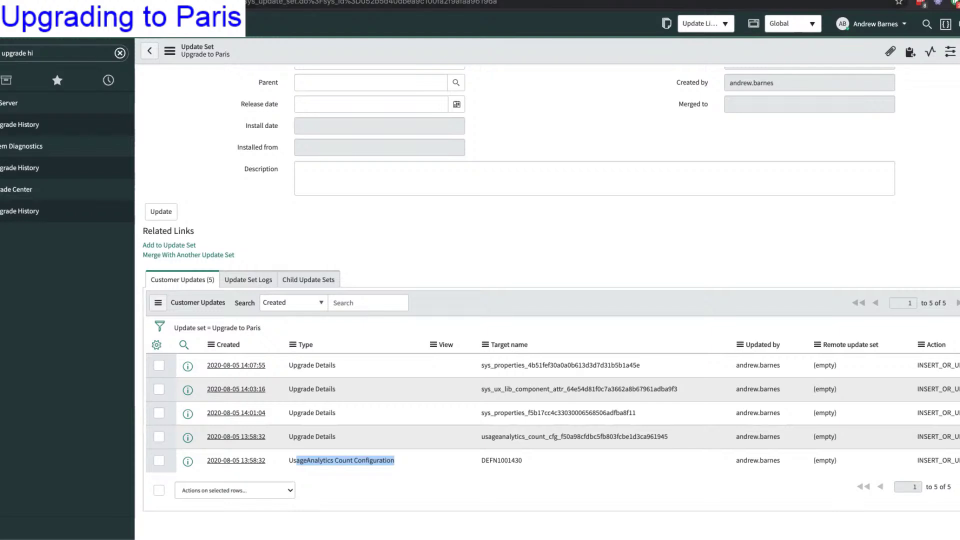
- Filter the navigator for "upgrade", show the Upgrade Preview, and check which target versions are offered without choosing one
{"action": "key", "text": "ctrl+a"}
{"action": "type", "text": "up"}
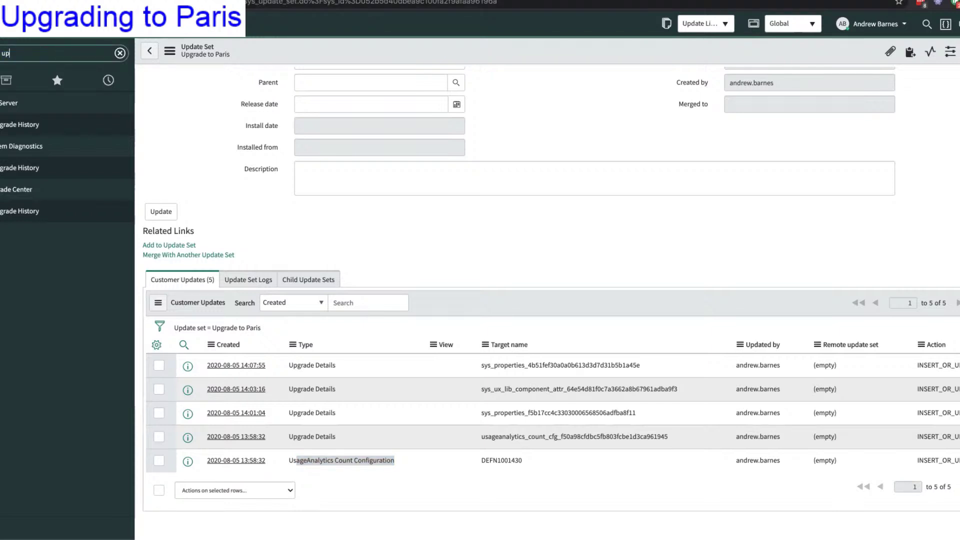
{"action": "type", "text": "grade"}
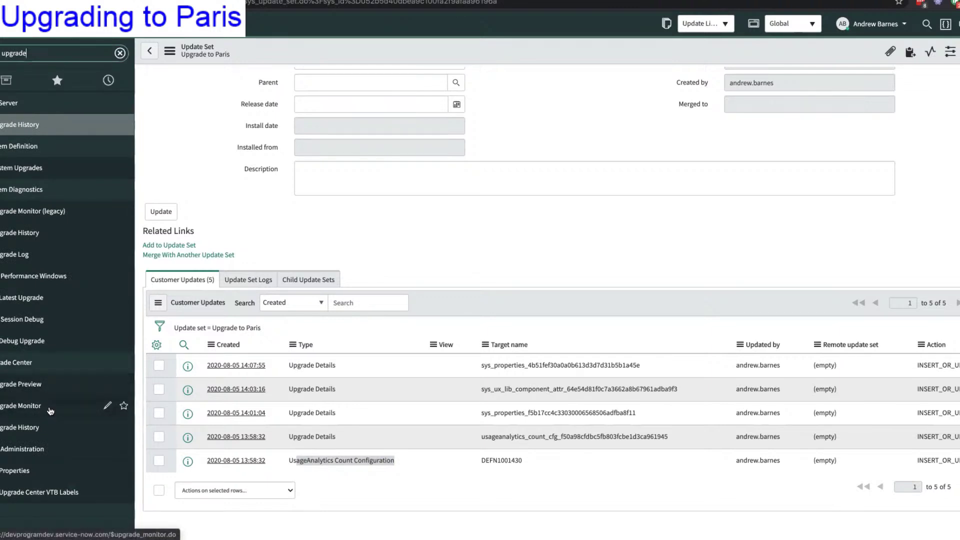
{"action": "left_click", "coordinate": [48, 386]}
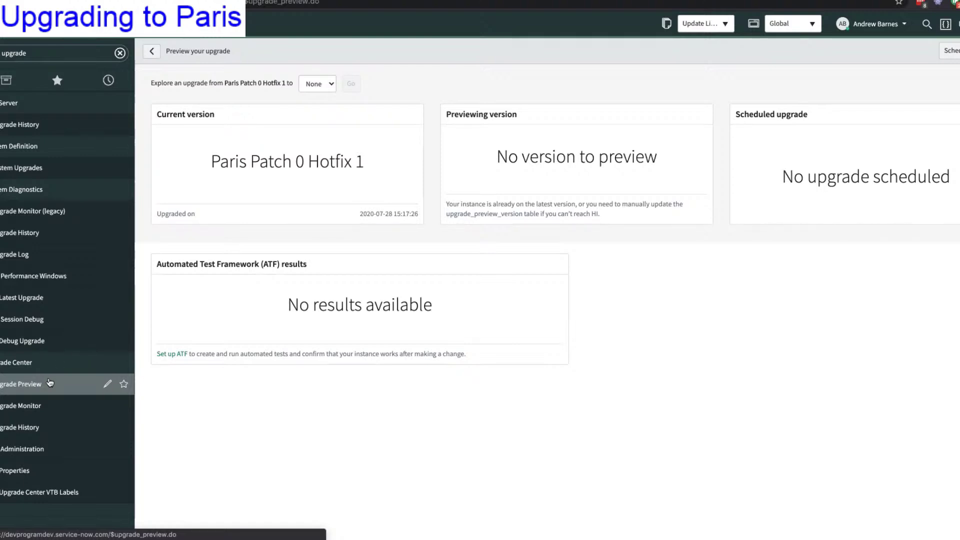
{"action": "left_click", "coordinate": [312, 84]}
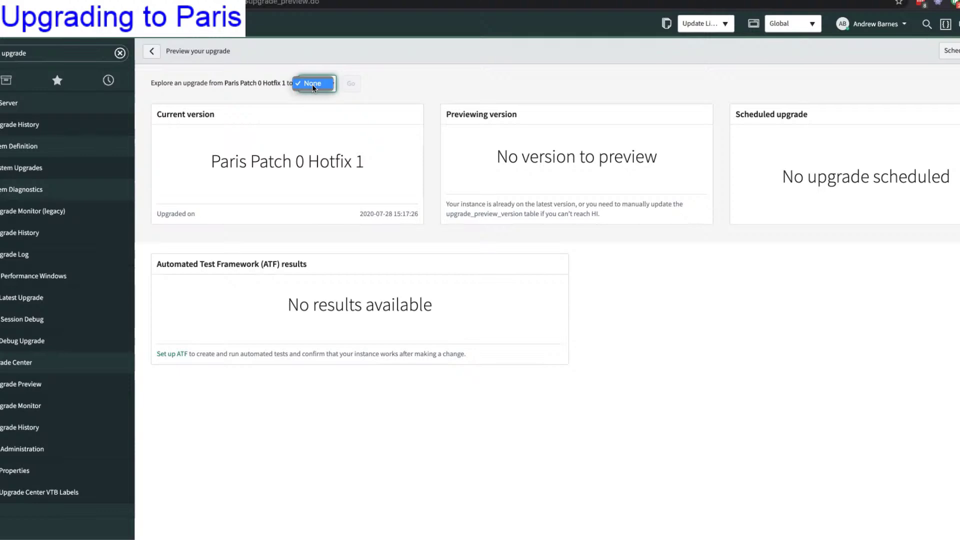
{"action": "left_click", "coordinate": [382, 70]}
- Show the Upgrade Monitor's completed upgrade summary report and examine its skipped records section
{"action": "left_click", "coordinate": [65, 409]}
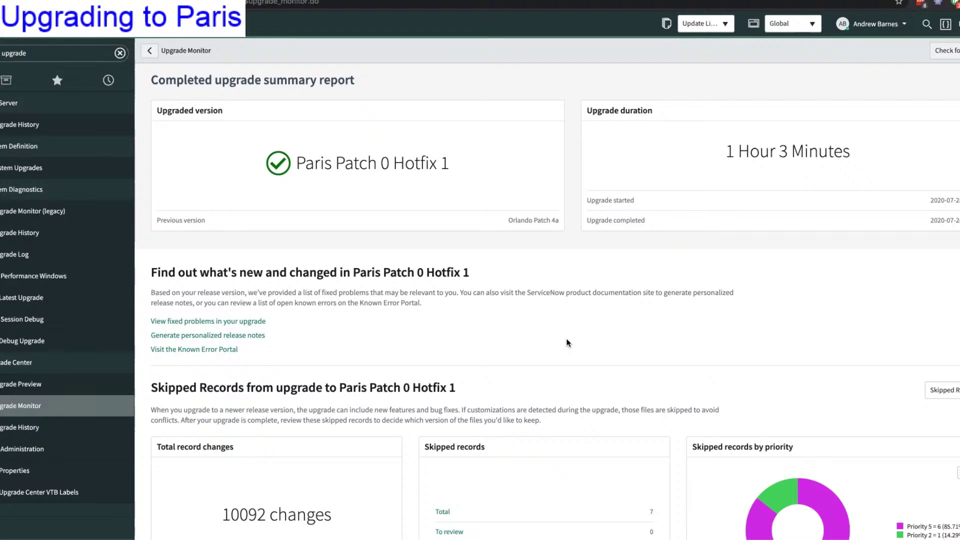
{"action": "scroll", "coordinate": [565, 350], "scroll_direction": "down", "scroll_amount": 3}
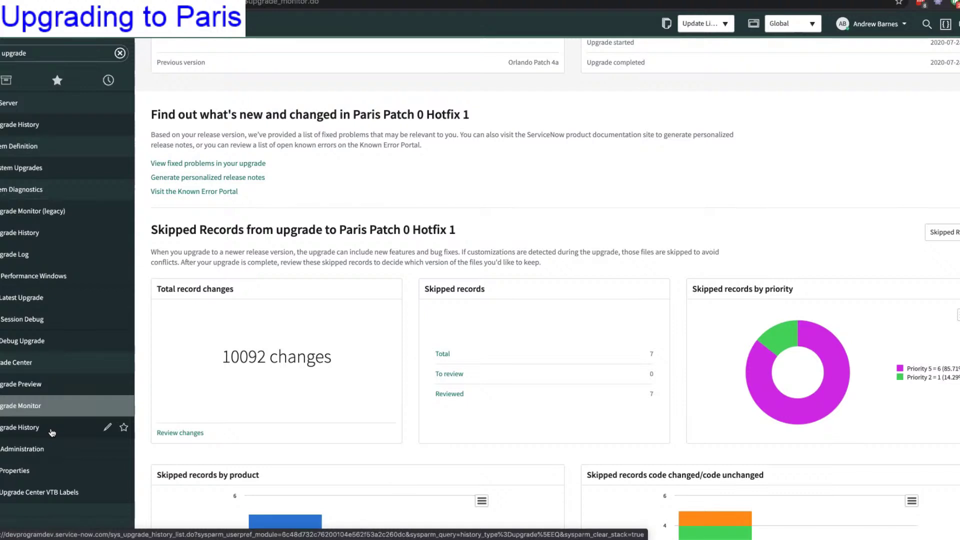
- Show the Upgrade History record of the Orlando Patch 4a to Paris Patch 0 Hotfix 1 upgrade and examine its unchanged customizations
{"action": "left_click", "coordinate": [52, 432]}
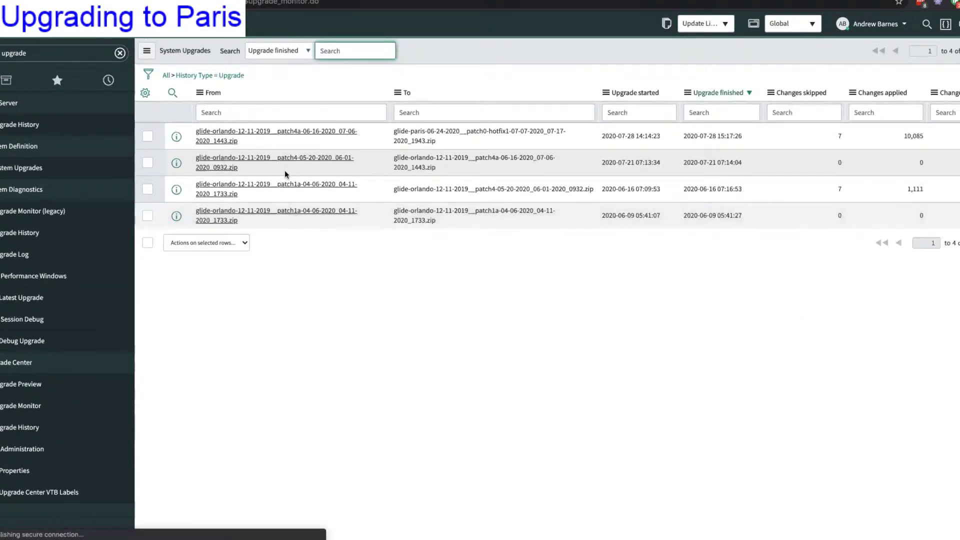
{"action": "left_click", "coordinate": [258, 138]}
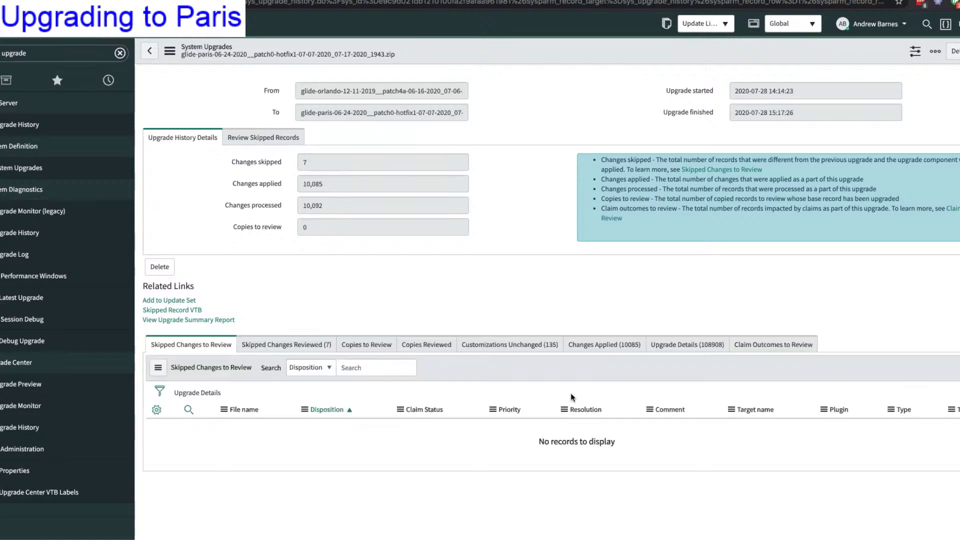
{"action": "left_click", "coordinate": [509, 344]}
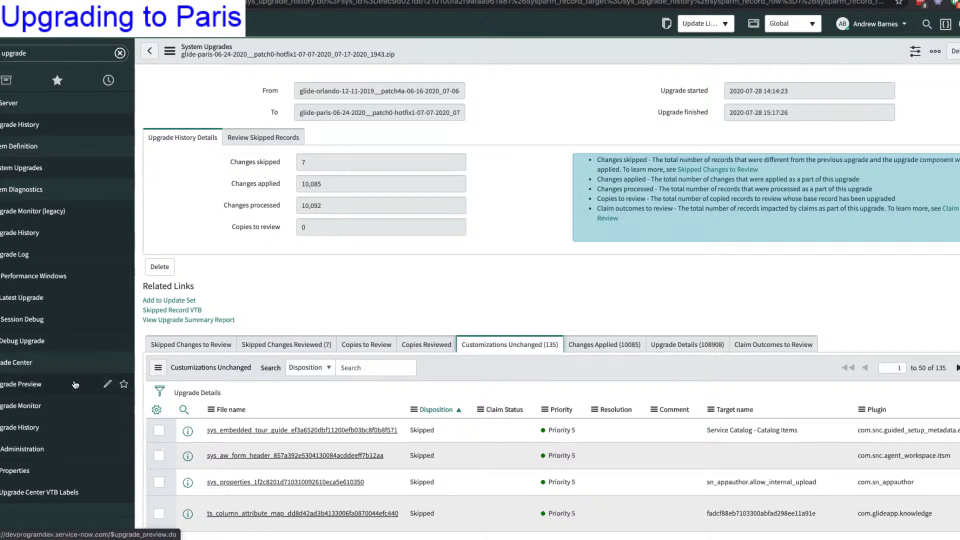
- Check the Upgrade Preview again without choosing a target version, and open the Upgrade Center administration properties
{"action": "left_click", "coordinate": [40, 385]}
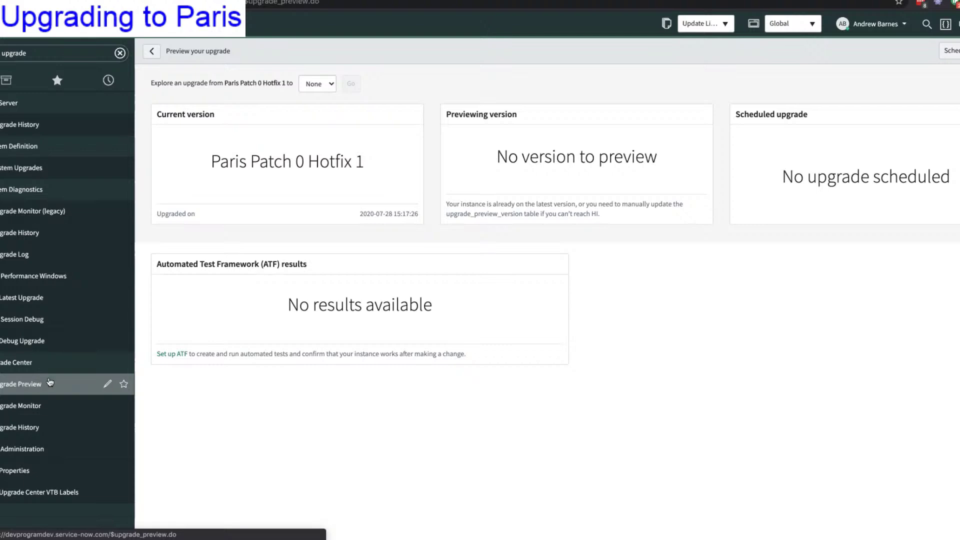
{"action": "left_click", "coordinate": [41, 385]}
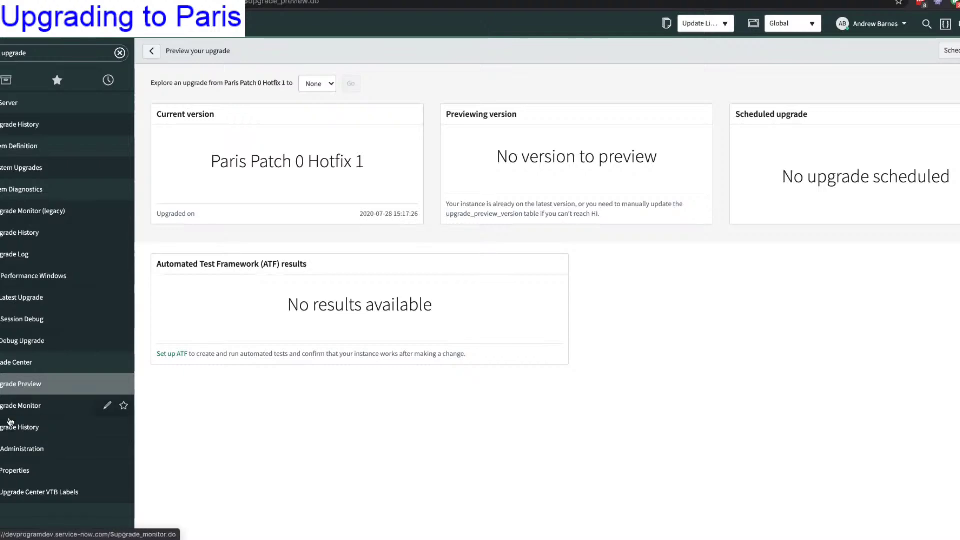
{"action": "left_click", "coordinate": [46, 472]}
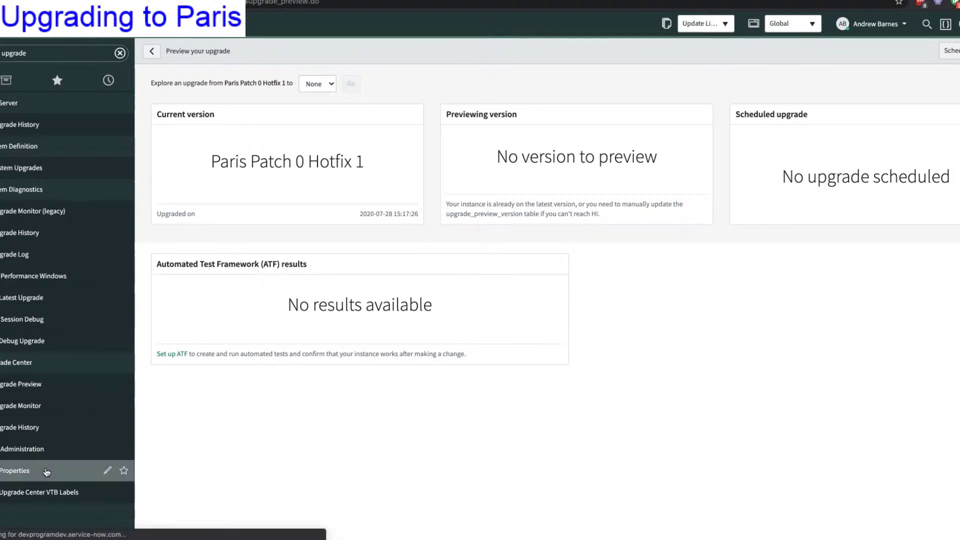